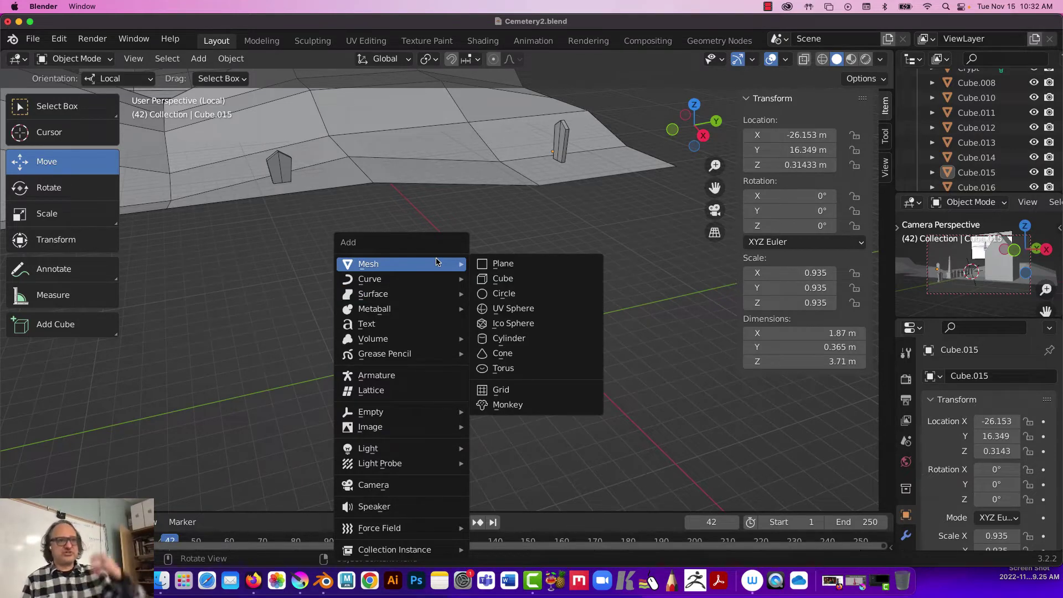
- Add a plane mesh and, in Edit Mode, merge all its vertices at center into a single vertex
left_click(502, 264)
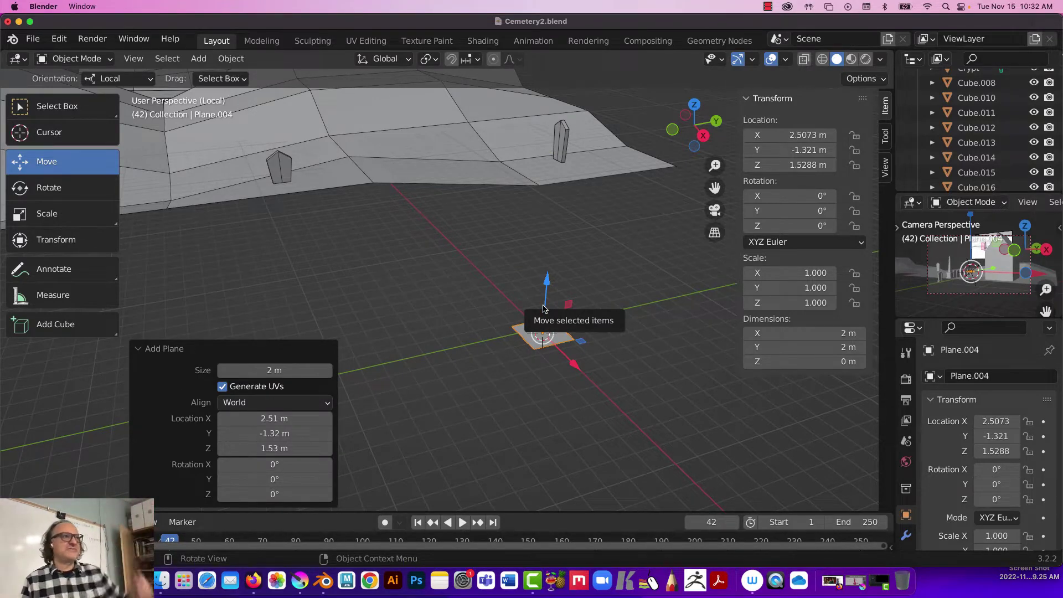
key("Tab")
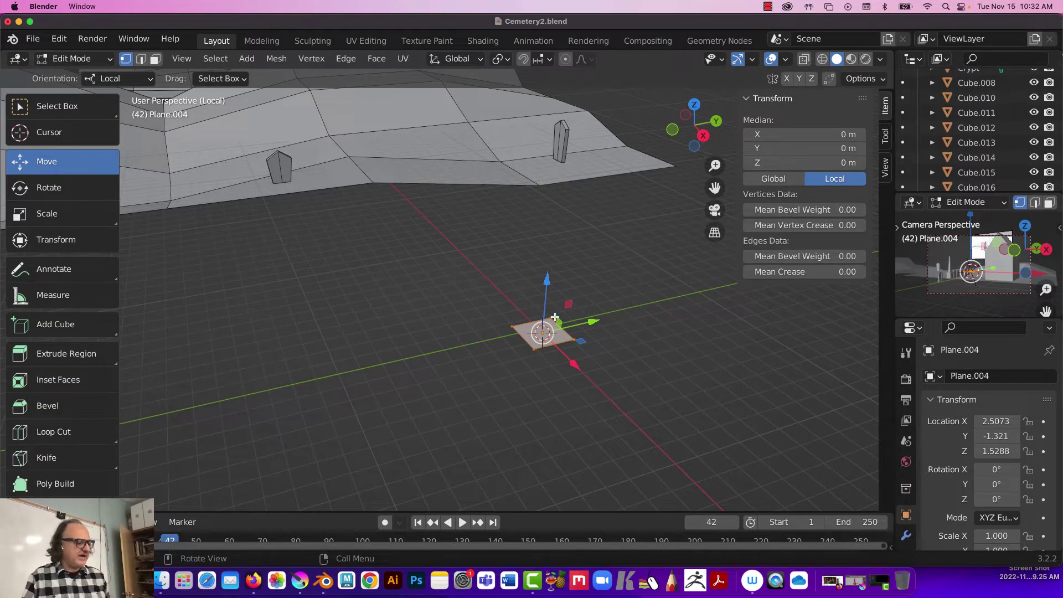
scroll(555, 318, "up", 2)
scroll(554, 318, "up", 2)
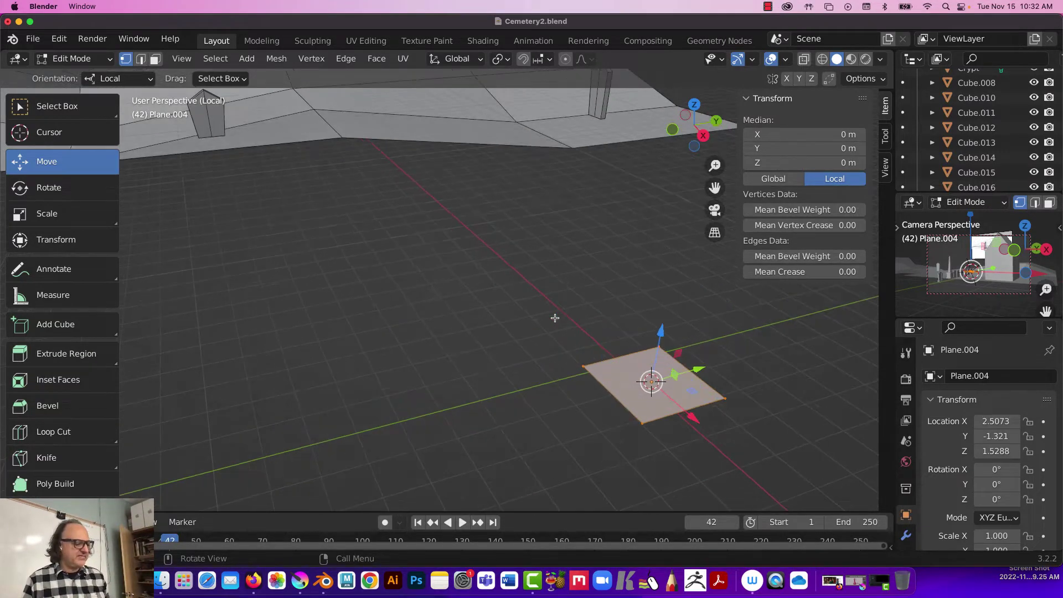
right_click(608, 369)
mouse_move(604, 491)
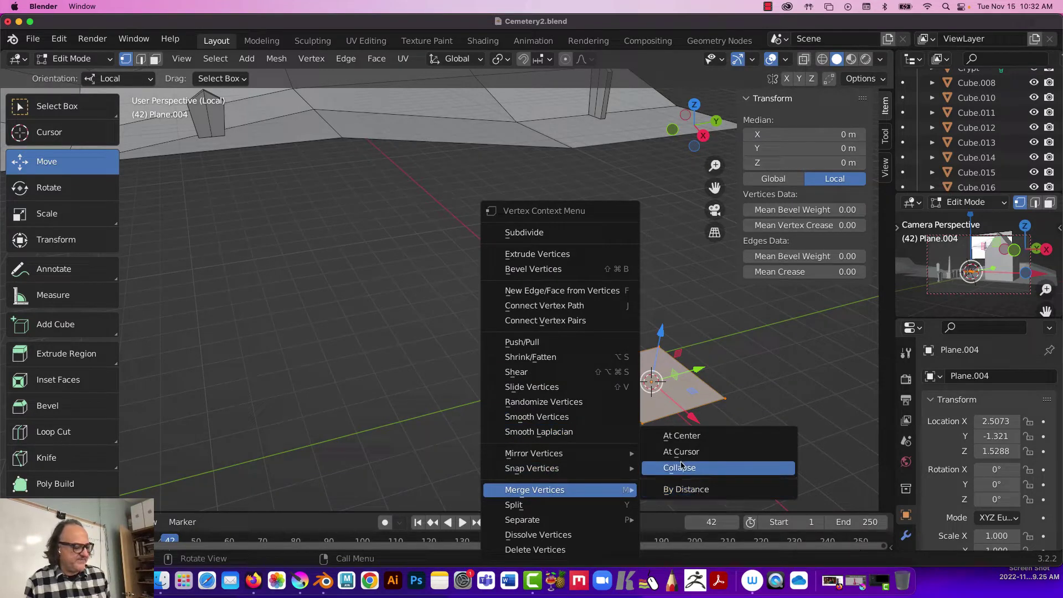
left_click(679, 435)
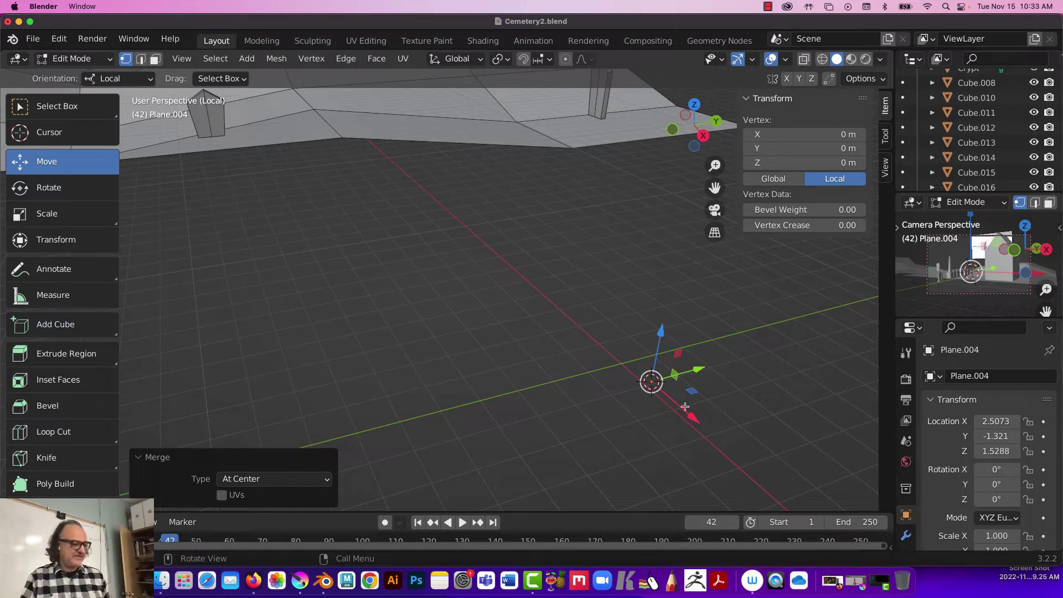
- Extrude the single vertex upward twice to form a trunk line, rising about 1.48 m and 1.06 m
key("g")
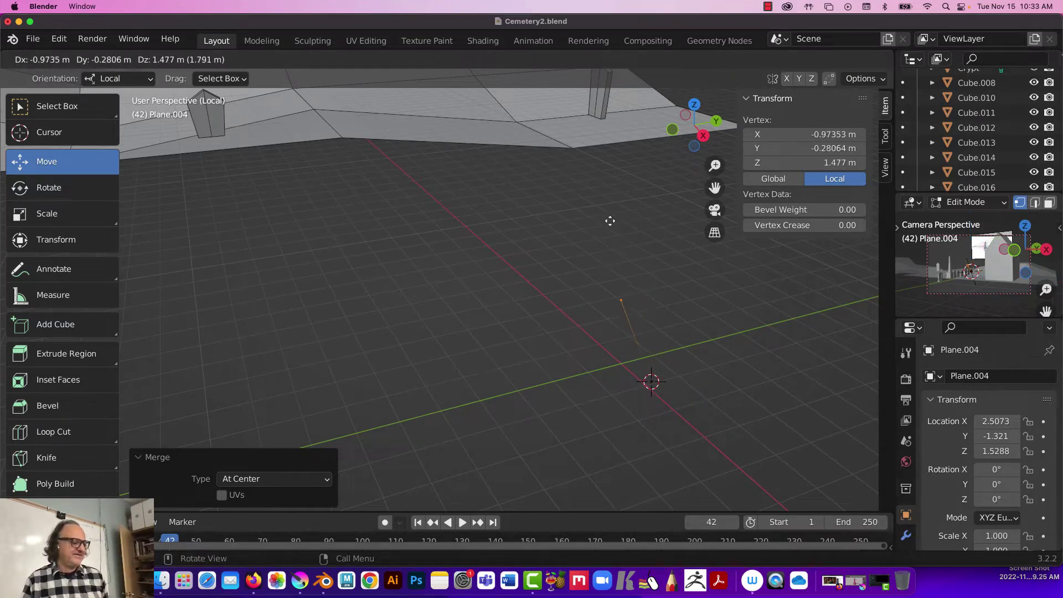
left_click(609, 221)
middle_click_drag(610, 224, 608, 267)
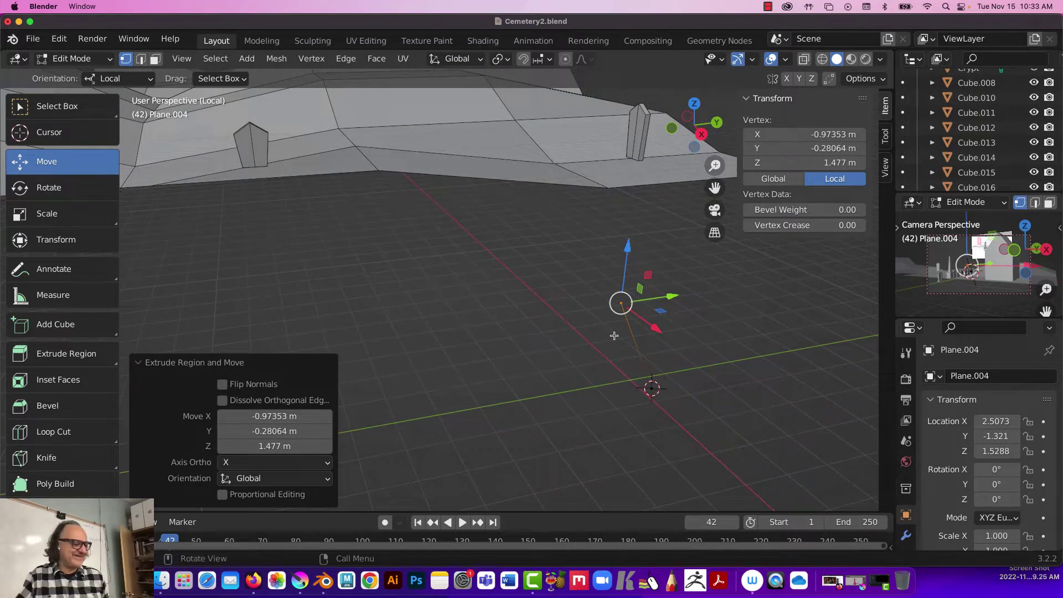
scroll(614, 336, "left", 3)
scroll(614, 335, "left", 2)
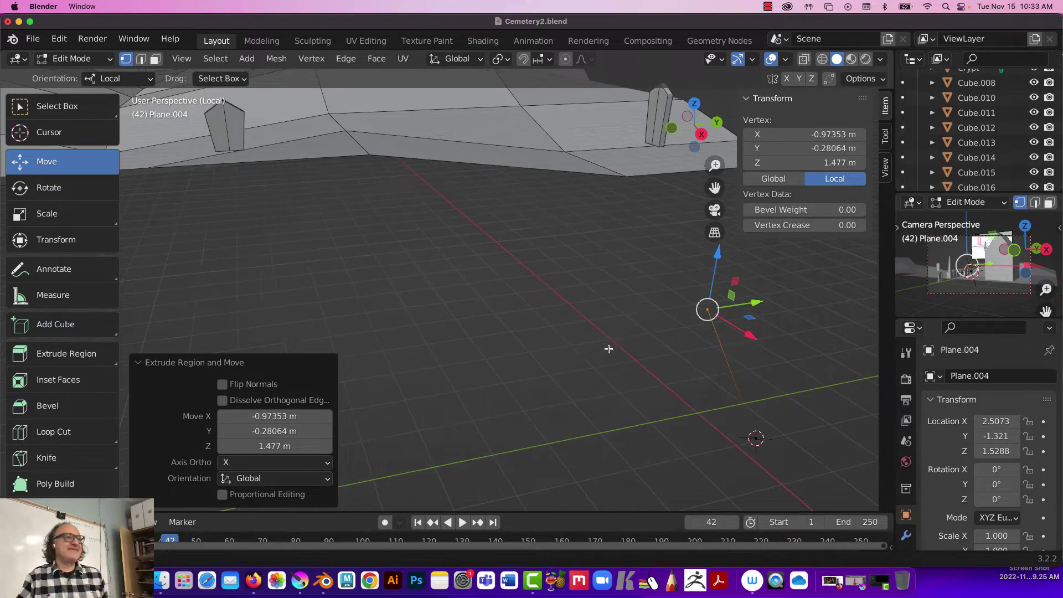
middle_click_drag(607, 349, 456, 298, "shift")
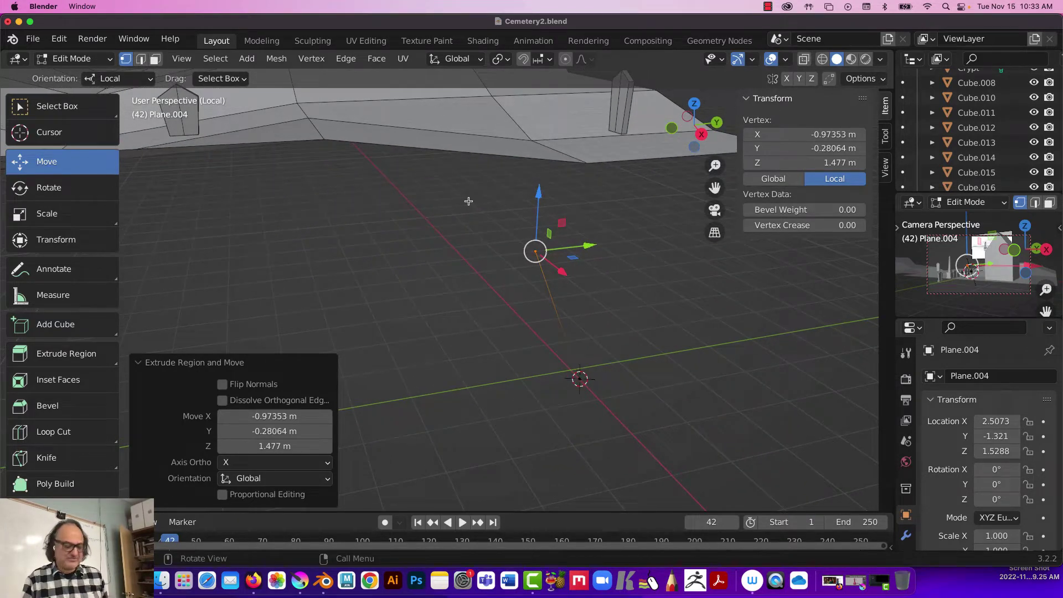
key("g")
left_click(466, 117)
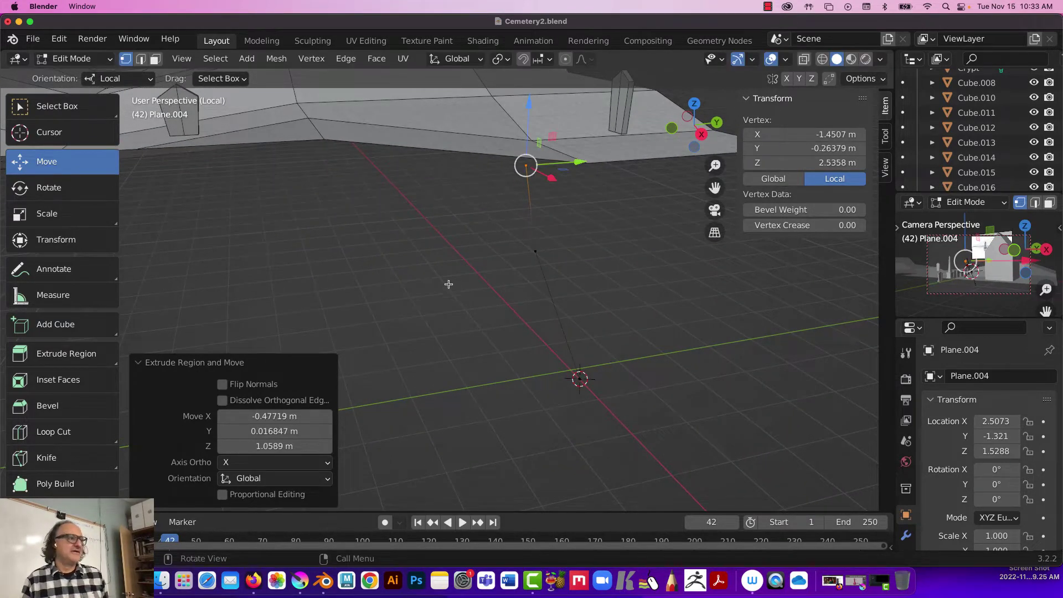
- Extrude three more vertices from the trunk's upper end, bending toward negative Y by about 0.54 m, 0.86 m and 1.92 m
scroll(461, 297, "down", 3)
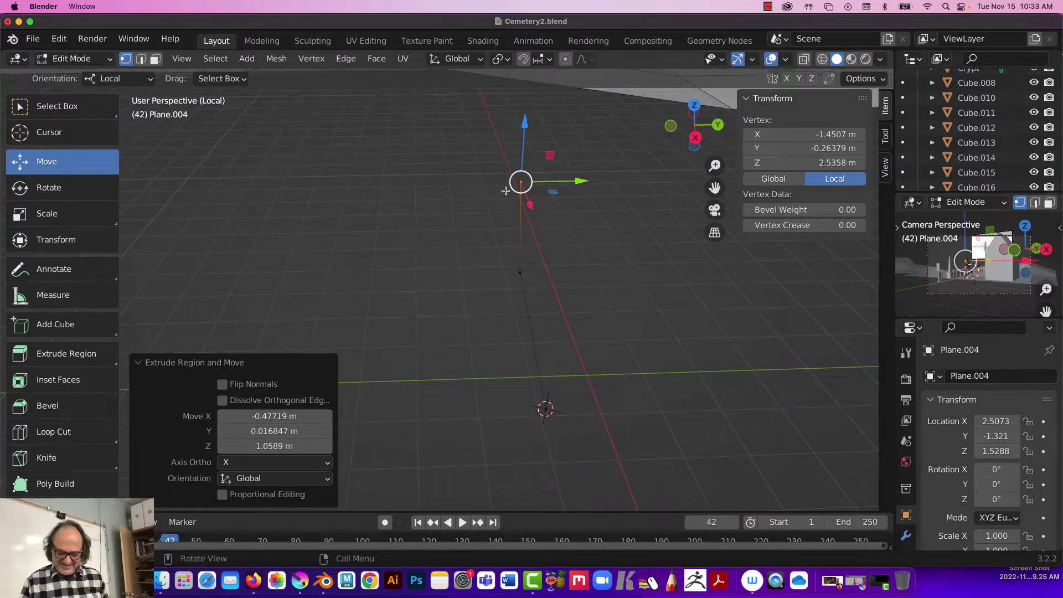
left_click_drag(519, 182, 455, 125)
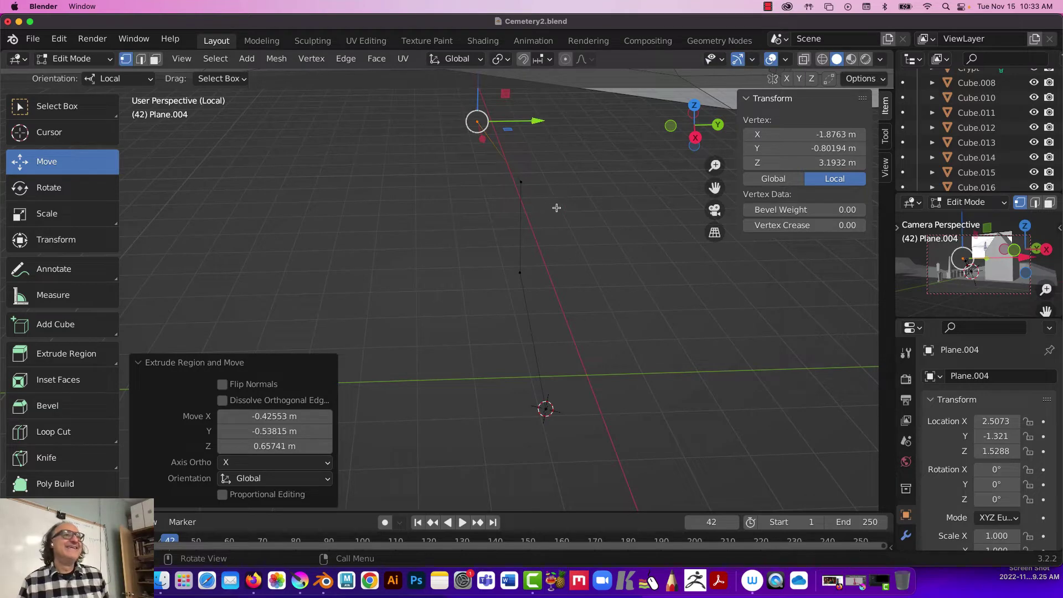
key("e")
left_click(349, 110)
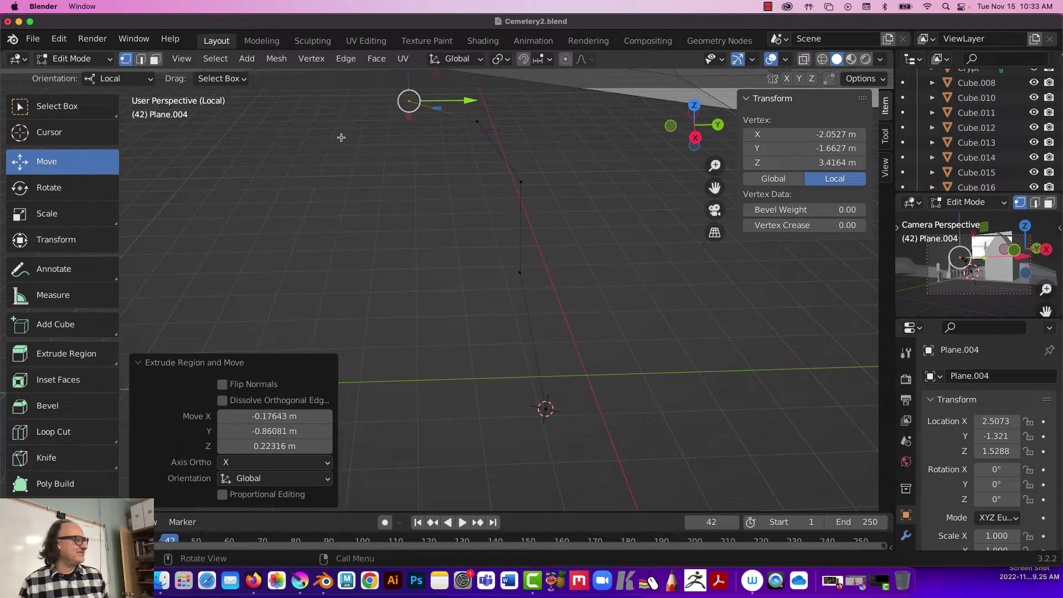
scroll(341, 139, "down", 3)
scroll(341, 139, "down", 3)
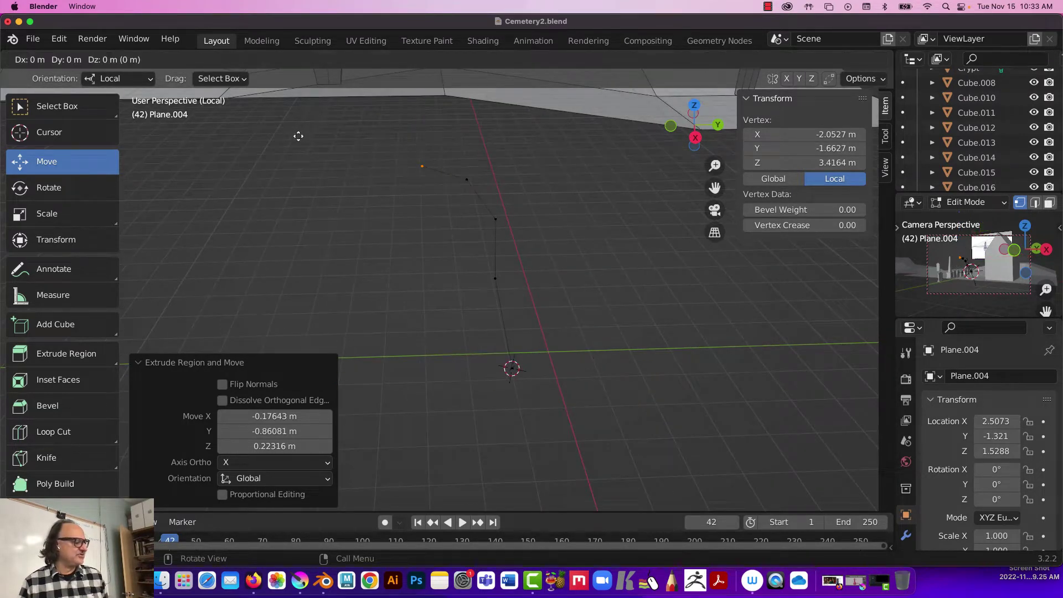
key("e")
left_click(203, 112)
- Extrude a two-segment side branch toward positive Y from the second vertex above the base, about 0.73 m and 1.69 m along Y
middle_click_drag(452, 249, 509, 245)
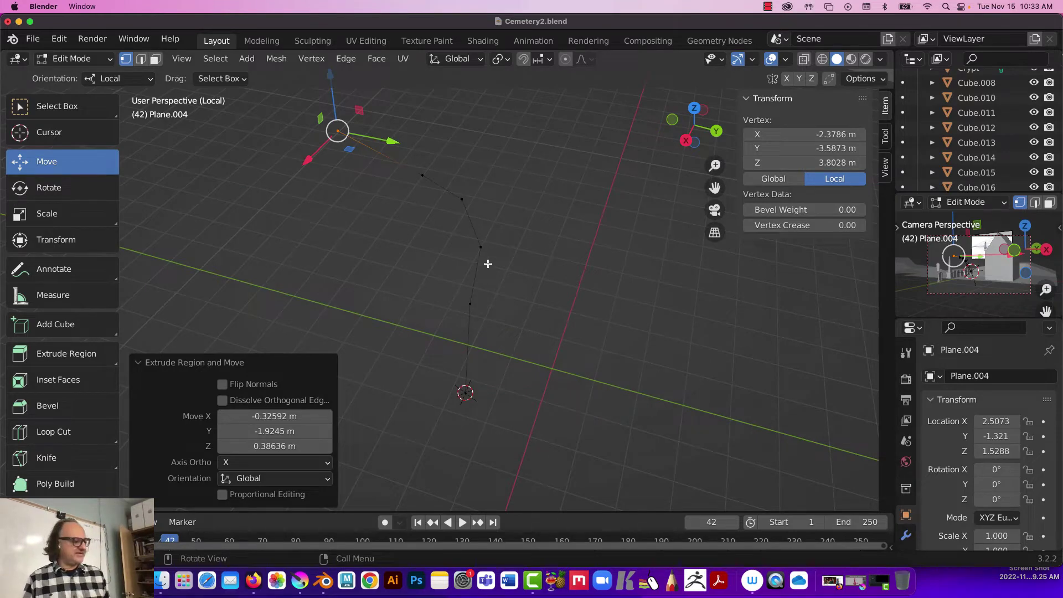
left_click(481, 247)
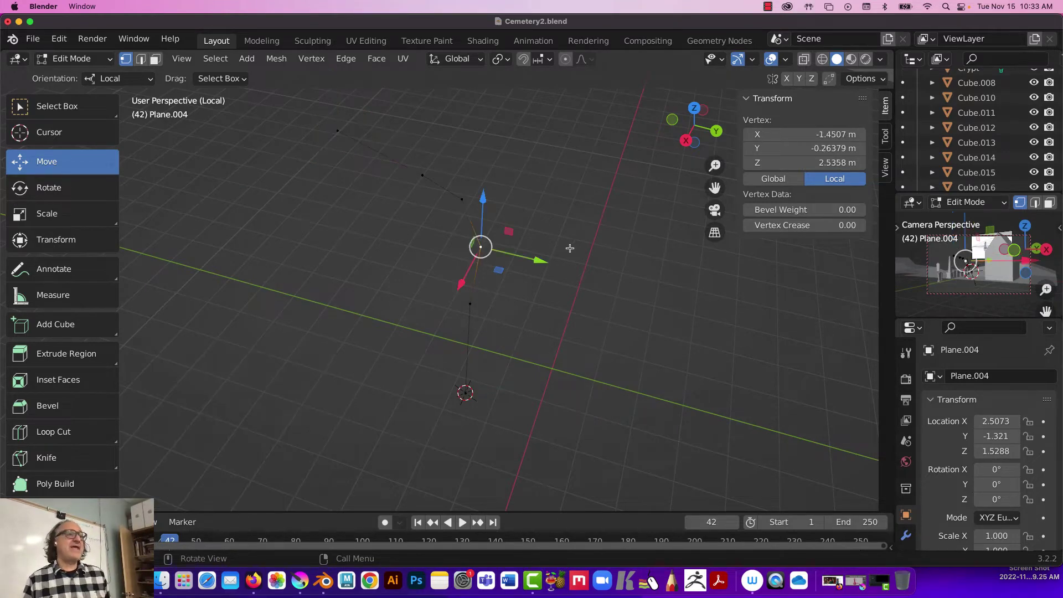
key("e")
left_click(619, 220)
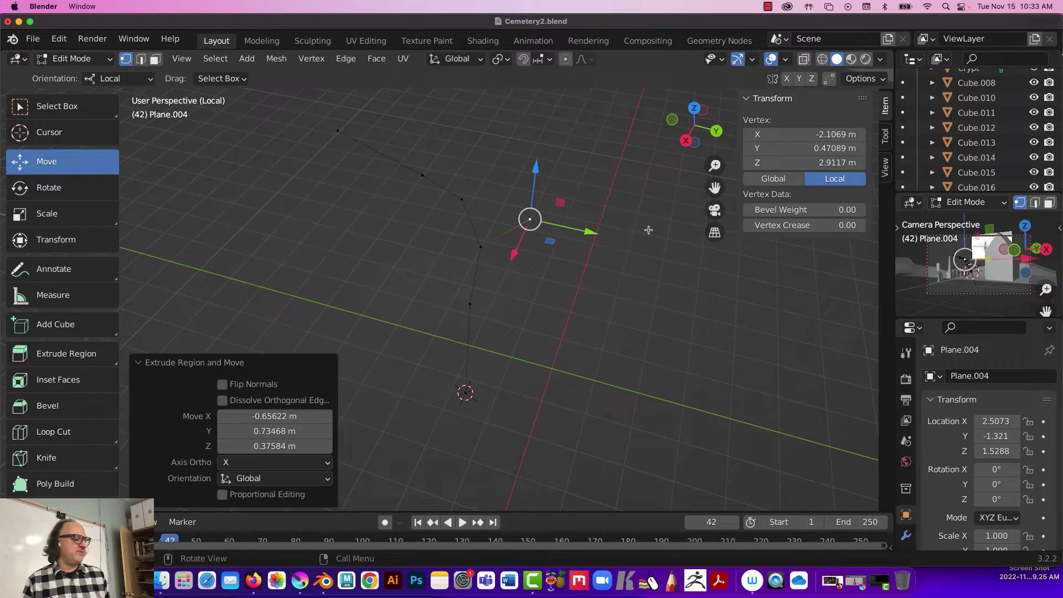
key("e")
left_click(750, 248)
- Extrude a short twig downward from the outer end of the side branch
middle_click_drag(563, 259, 449, 244)
key("e")
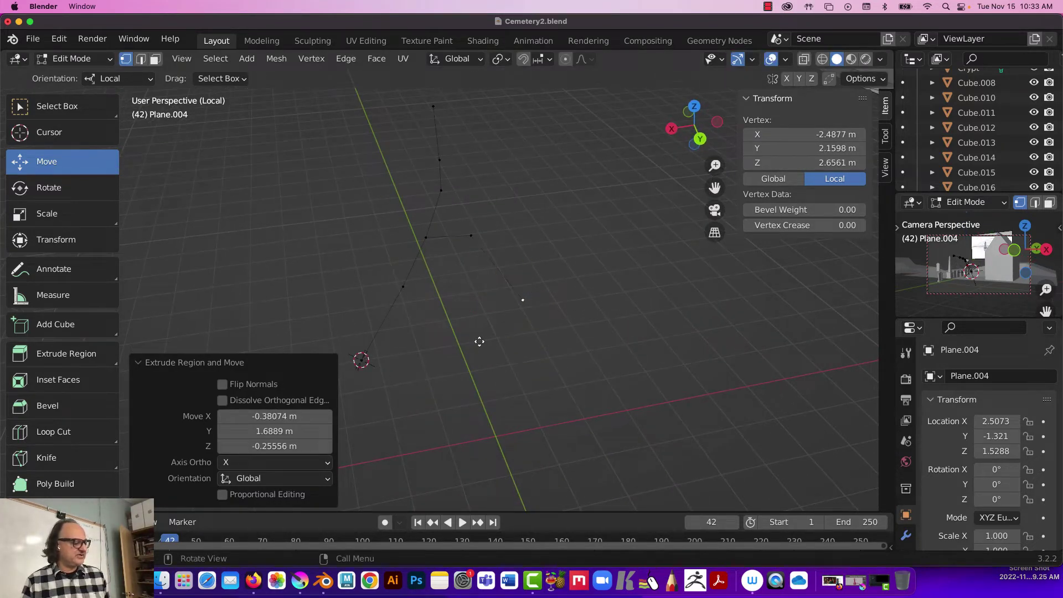
left_click(462, 381)
- Extrude two further segments outward from the side branch vertex above the twig, the second about 1.03 m along Y
middle_click_drag(463, 381, 504, 281)
left_click(603, 253)
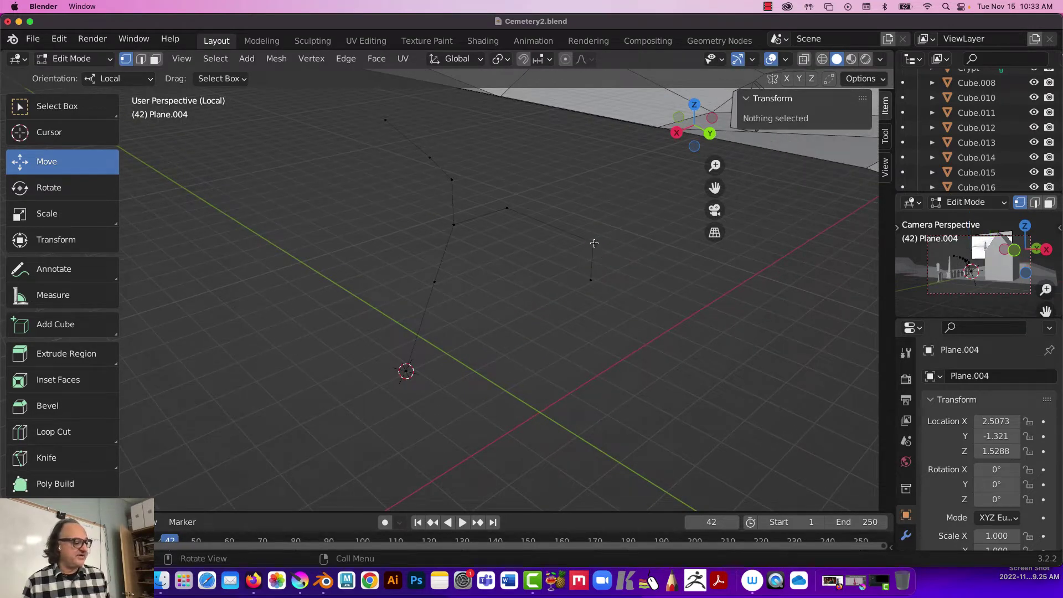
left_click(594, 243)
key("e")
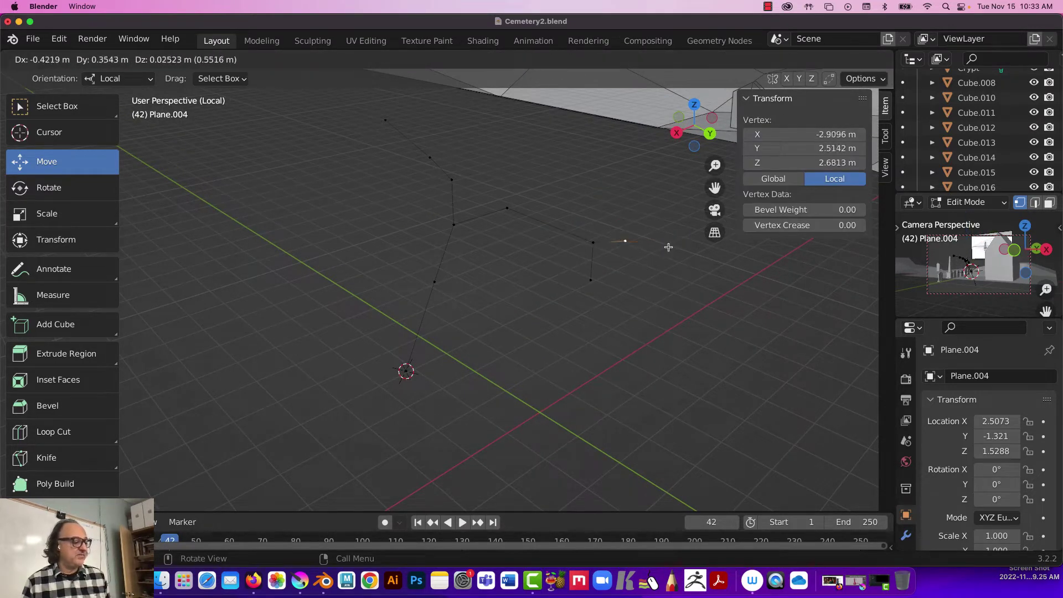
left_click(669, 247)
key("e")
left_click(720, 265)
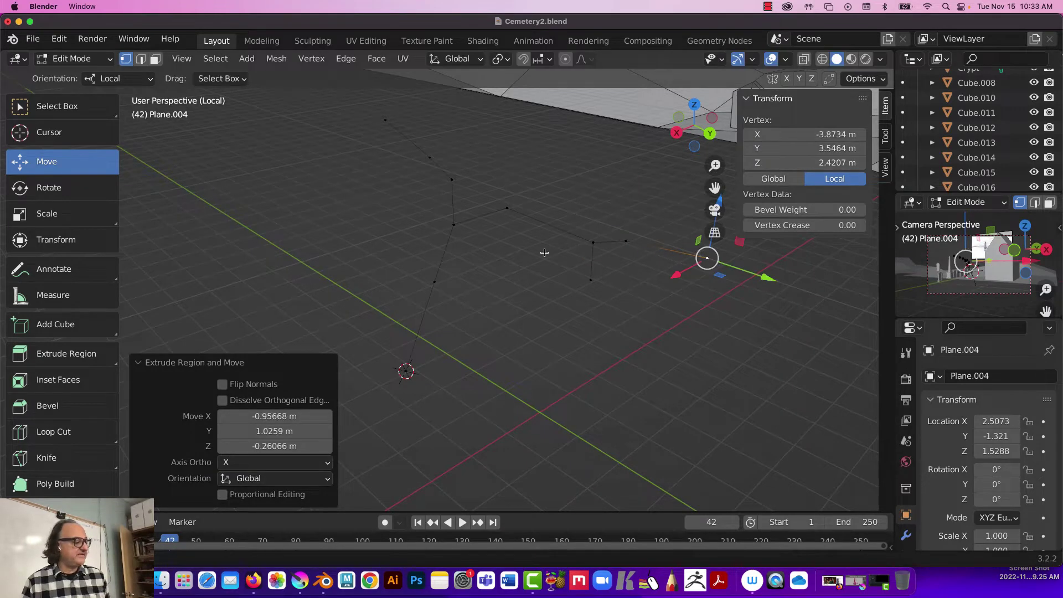
- Extrude a three-segment rising branch from the side branch's first vertex, the first two segments climbing about 0.48 m and 0.69 m
middle_click_drag(544, 252, 520, 249)
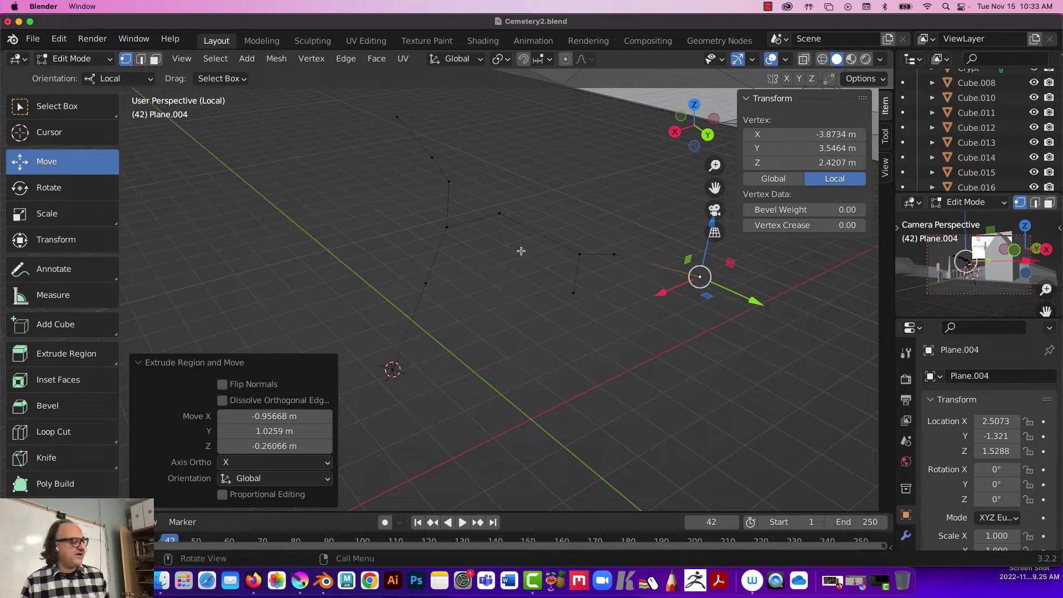
left_click(501, 213)
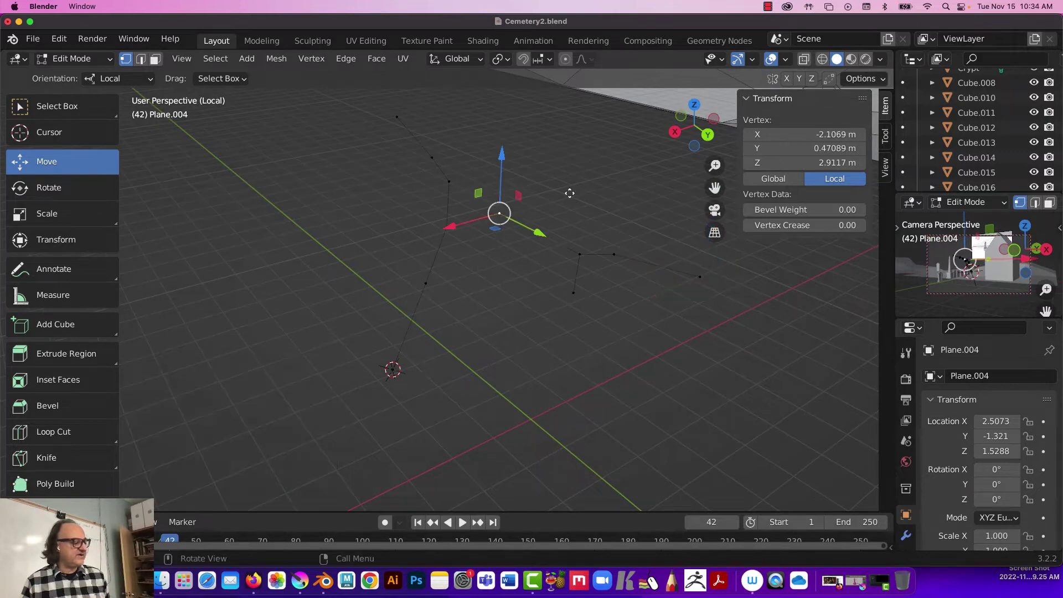
key("e")
left_click(612, 162)
key("e")
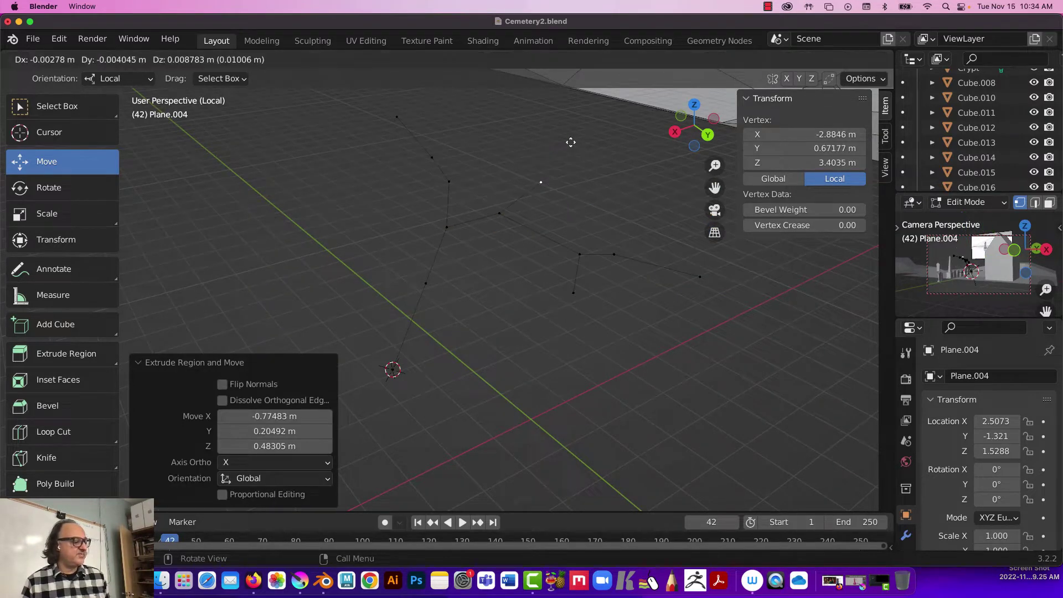
left_click(576, 102)
key("g")
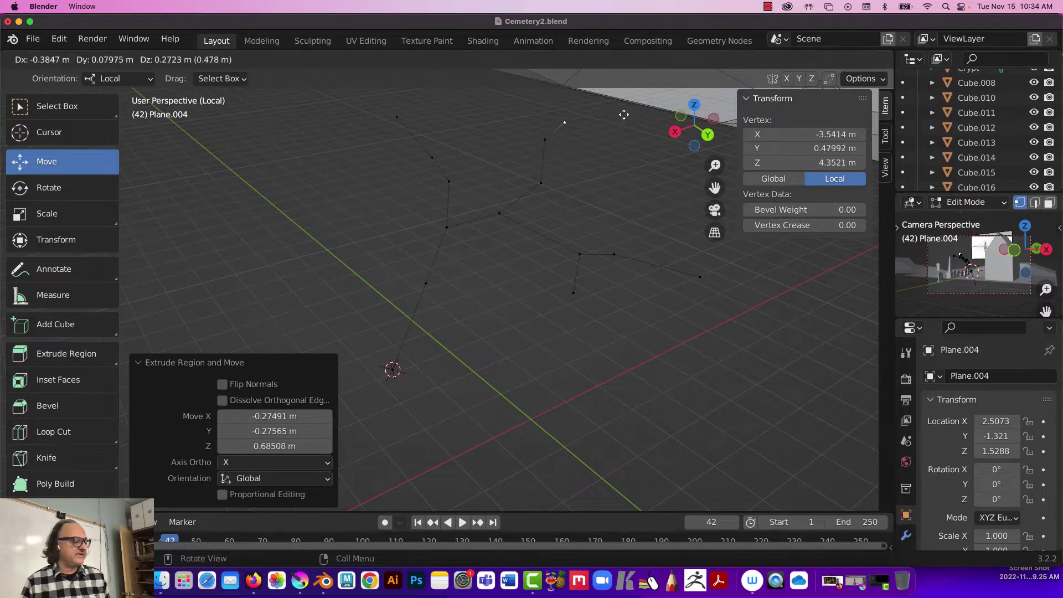
left_click(631, 113)
- Extrude a twig from the rising branch's second vertex, about -0.34 m along Y and 0.33 m upward
left_click(545, 139)
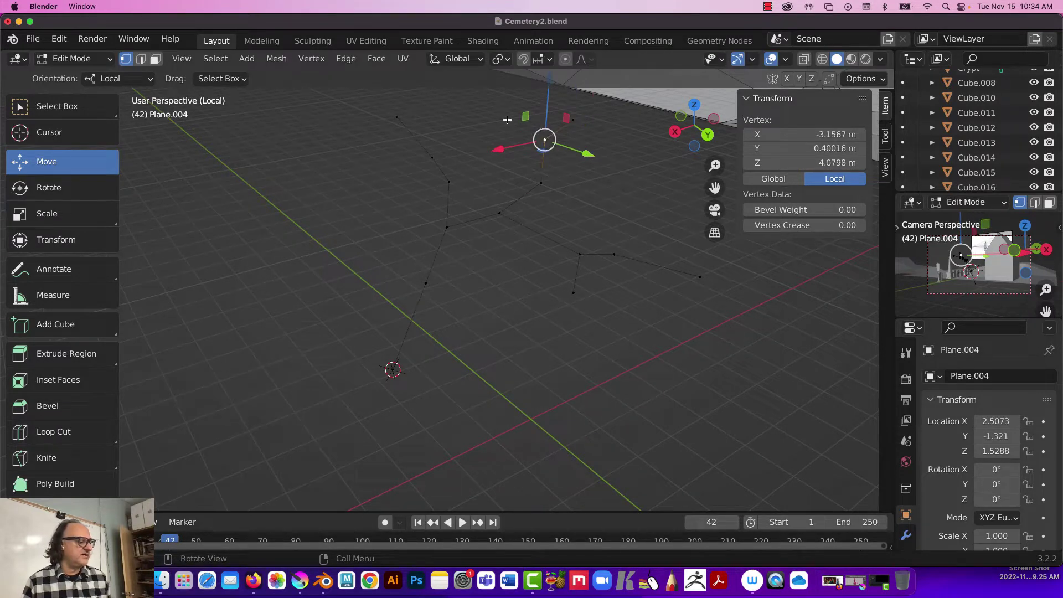
key("e")
left_click(487, 99)
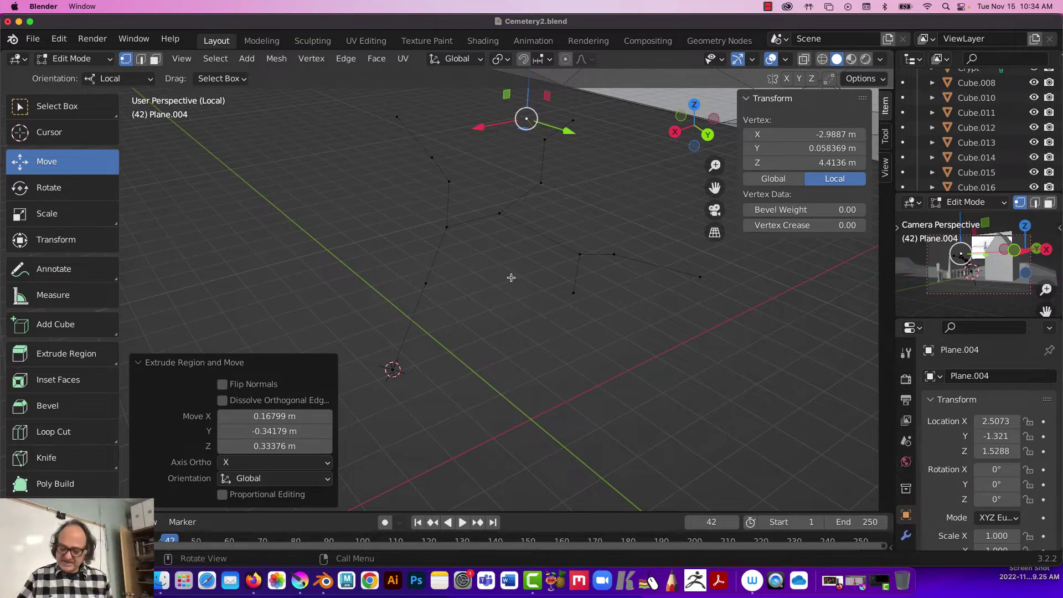
- Subdivide the first edge of the trunk's upper bend, between its first two vertices, with one cut
middle_click_drag(399, 299, 605, 218)
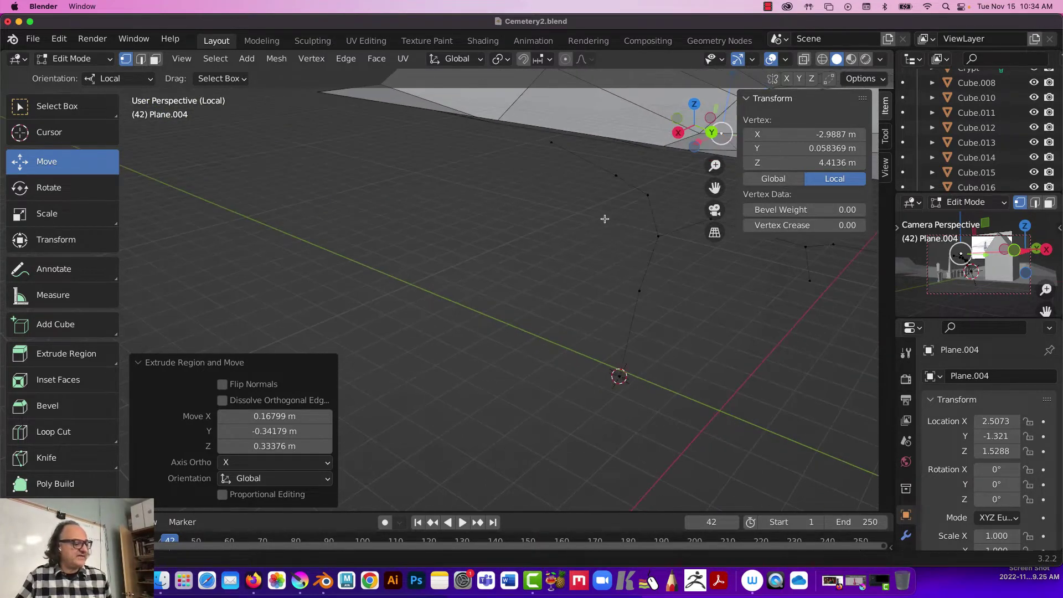
left_click(647, 194)
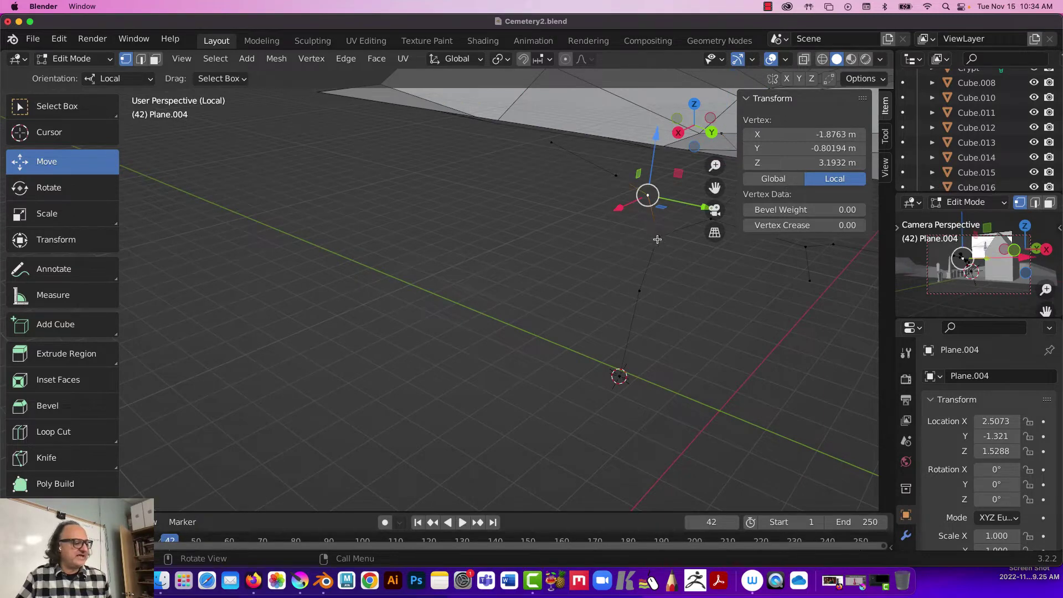
left_click(613, 175, "shift")
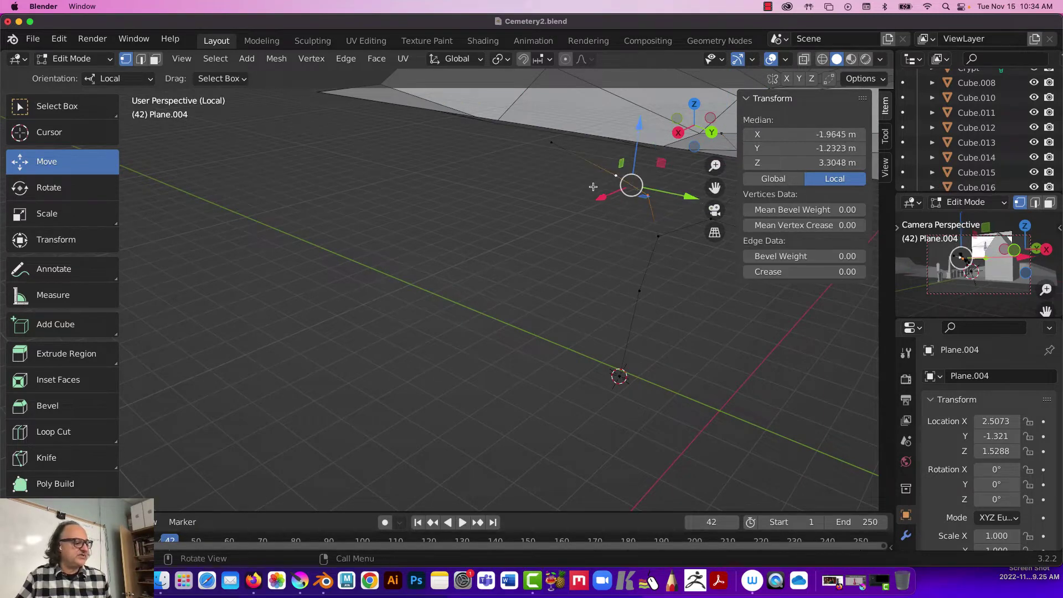
key("KP_Decimal")
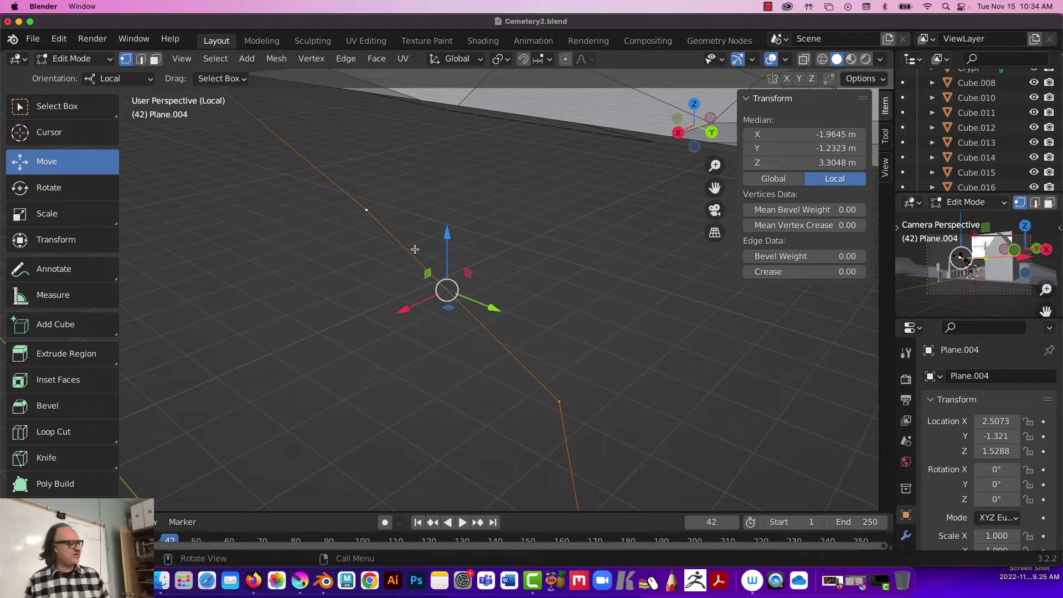
right_click(468, 315)
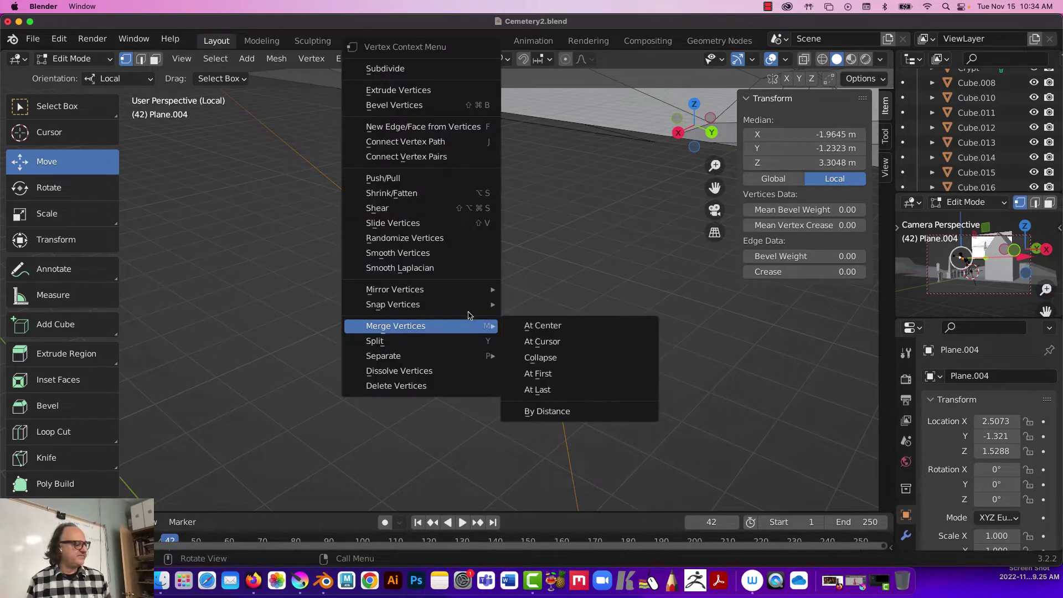
left_click(383, 68)
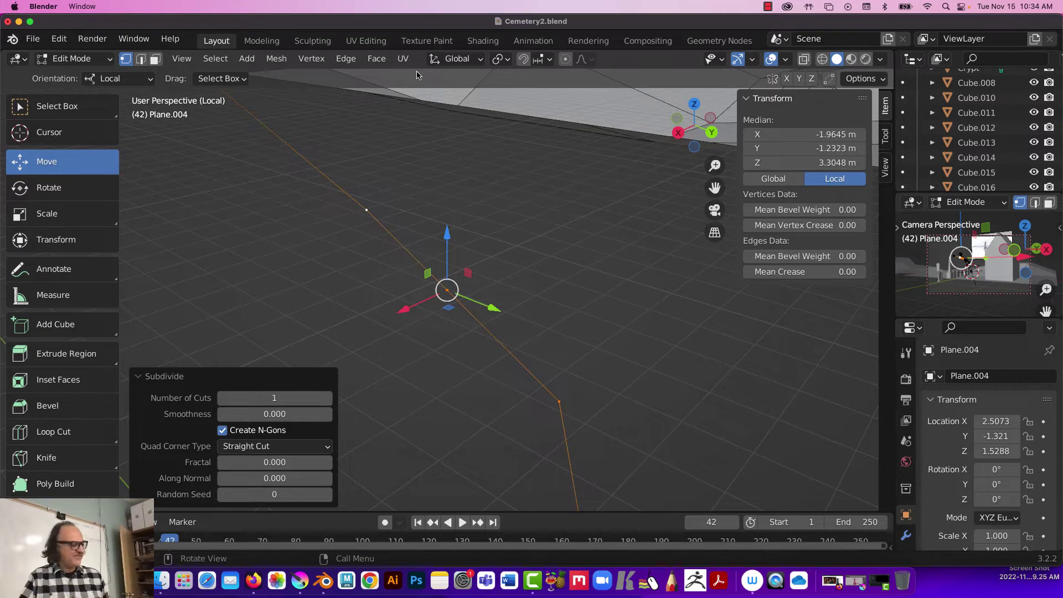
- Try extruding the subdivided edge upward by about 0.21 m into faces, and undo the extrusion
key("g")
left_click(517, 169)
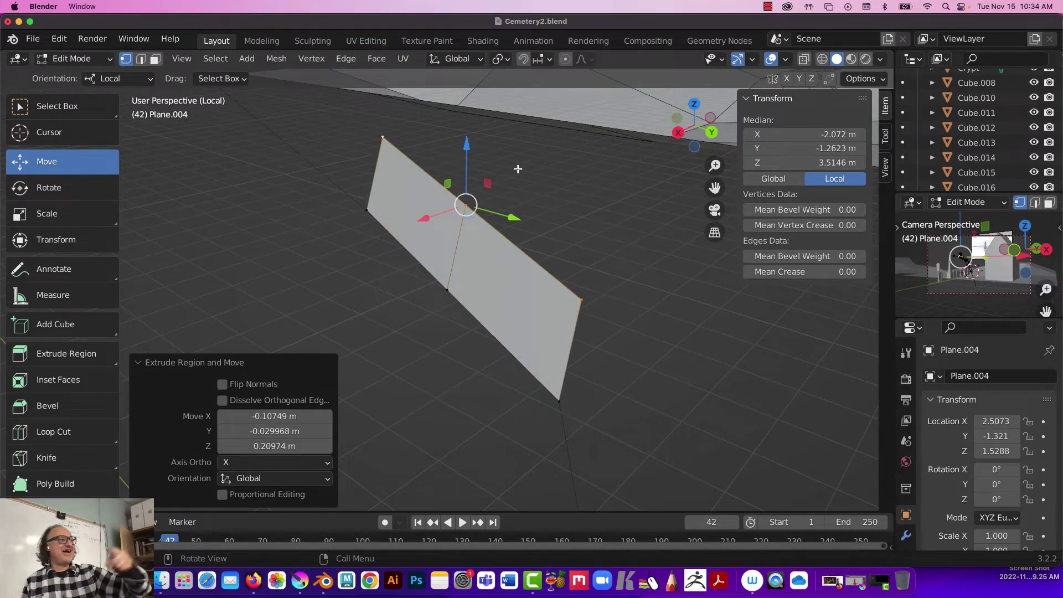
key("super+z")
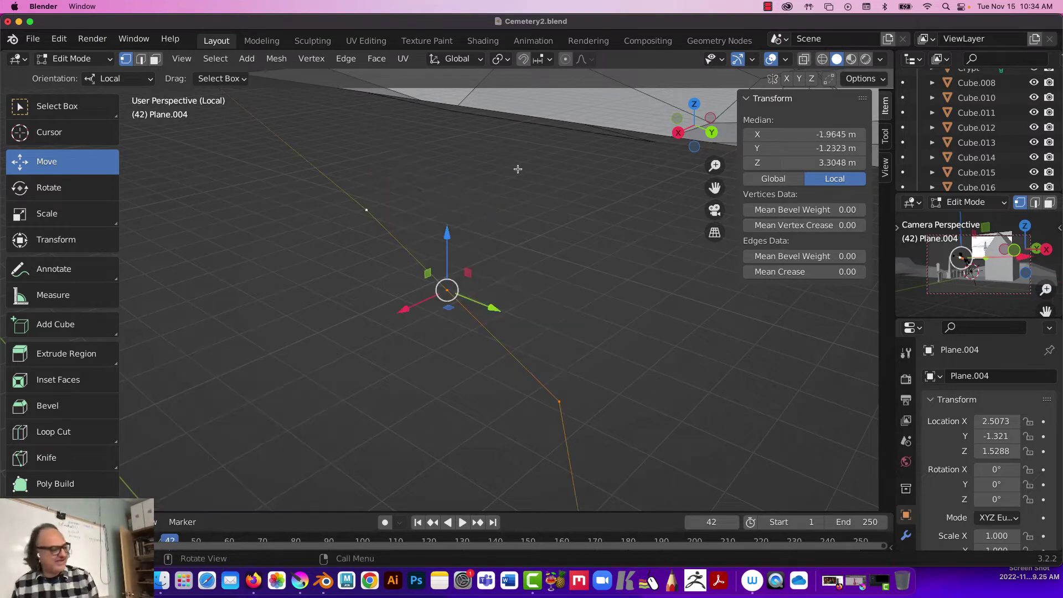
- Extrude a two-segment twig from the upper bend's new midpoint vertex, first about 0.22 m upward, then about -0.20 m along X and 0.16 m along Y
left_click(306, 289)
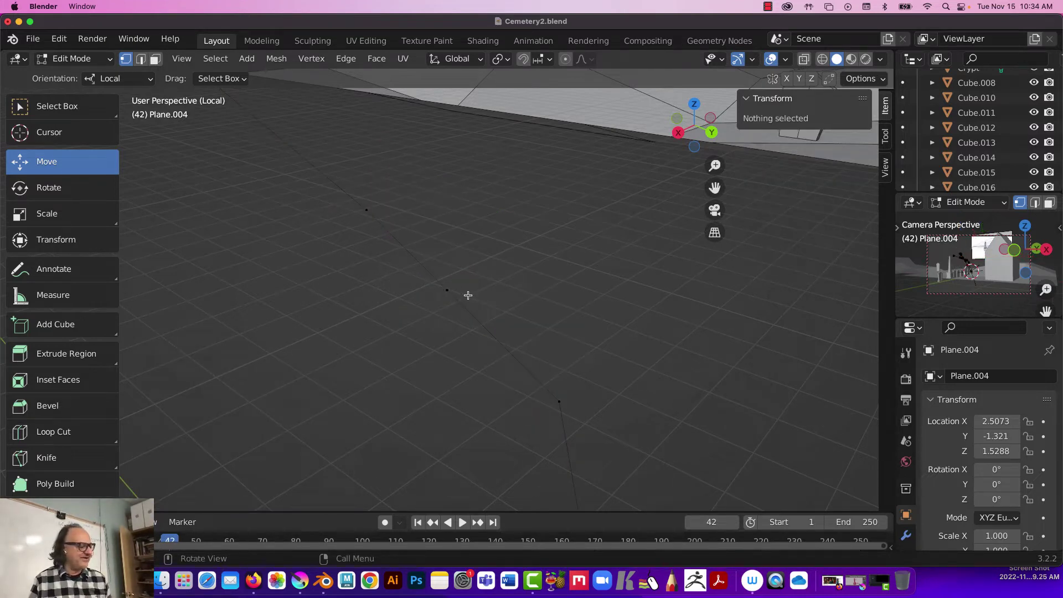
left_click(447, 288)
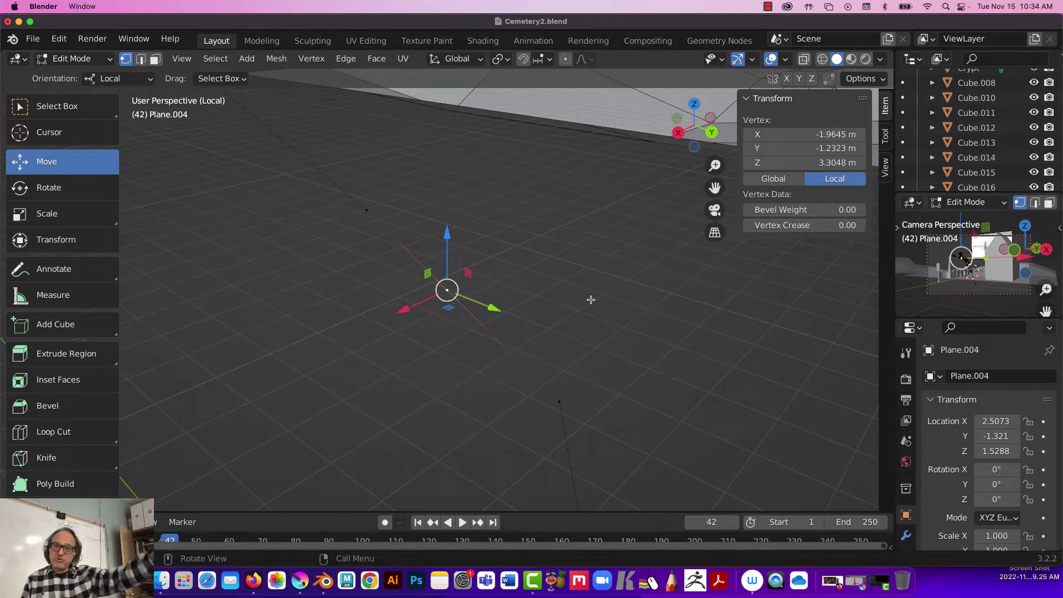
key("e")
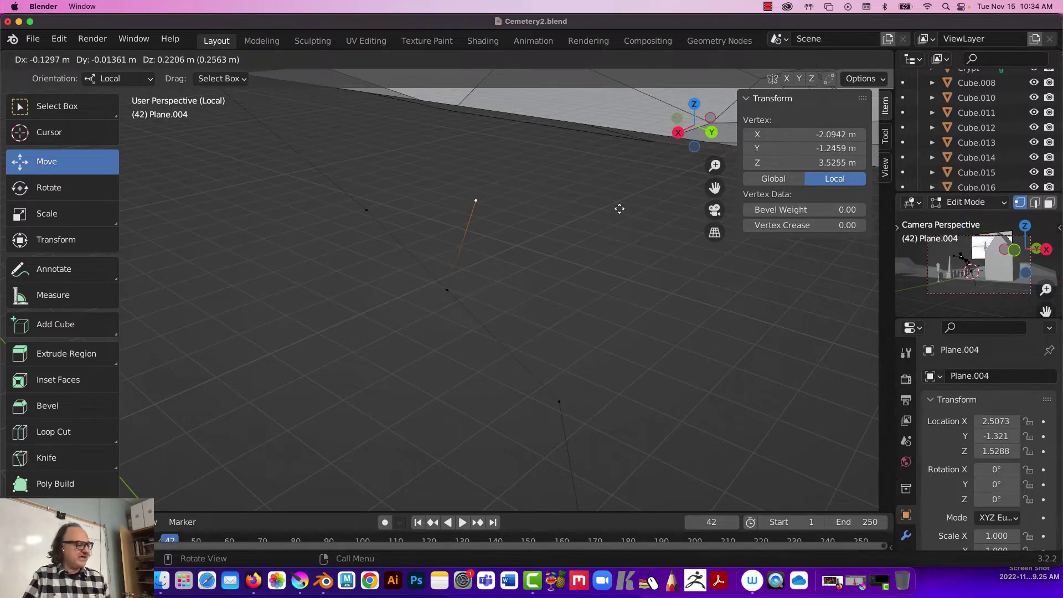
left_click(620, 209)
key("e")
left_click(681, 163)
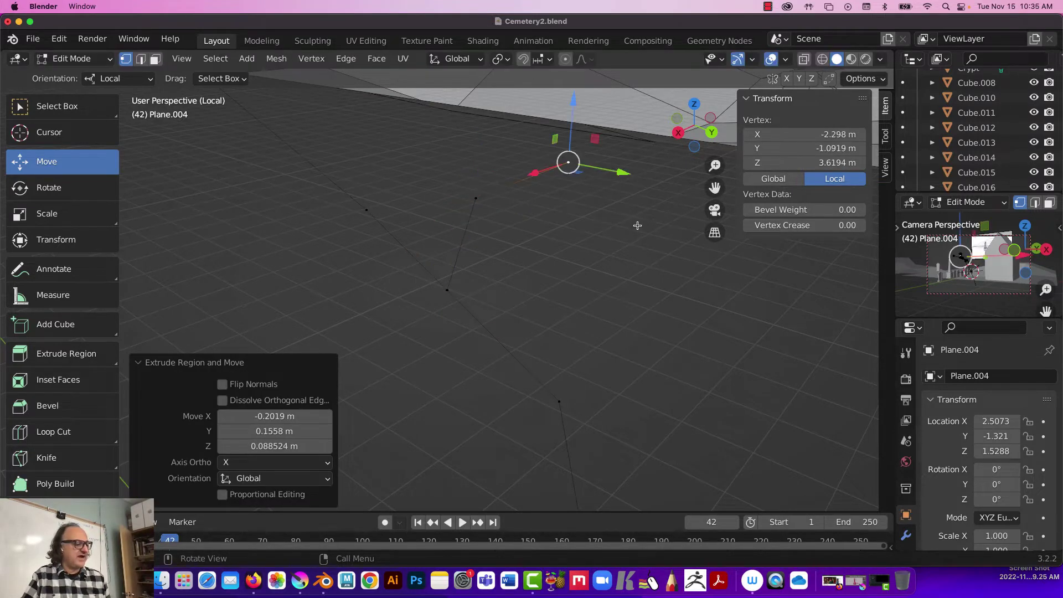
- Isolate the whole branch skeleton in local view and examine its shape from the right and the front
scroll(637, 225, "down", 3)
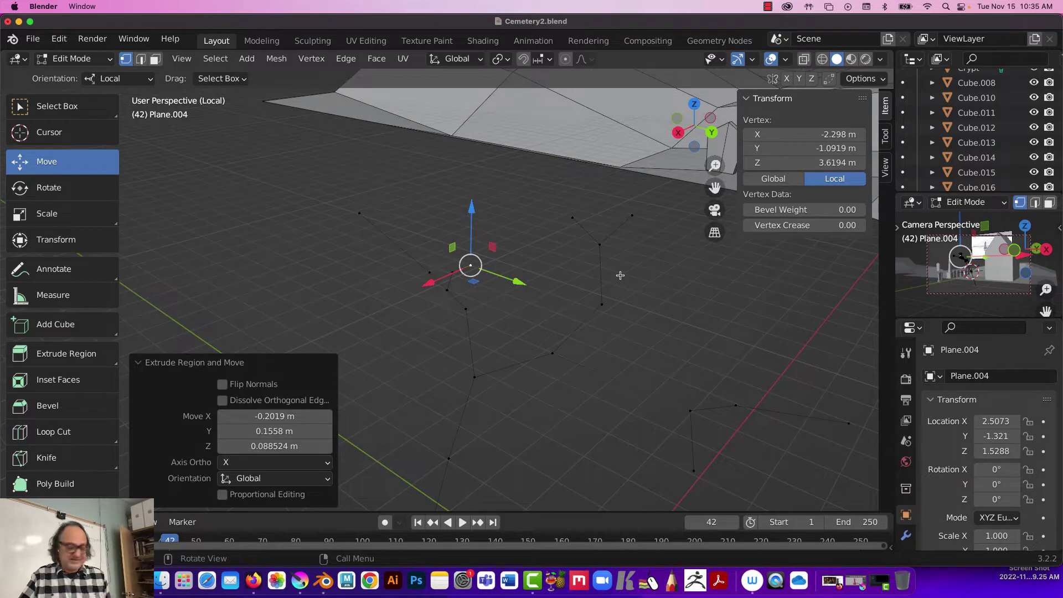
middle_click_drag(607, 360, 612, 240, "shift")
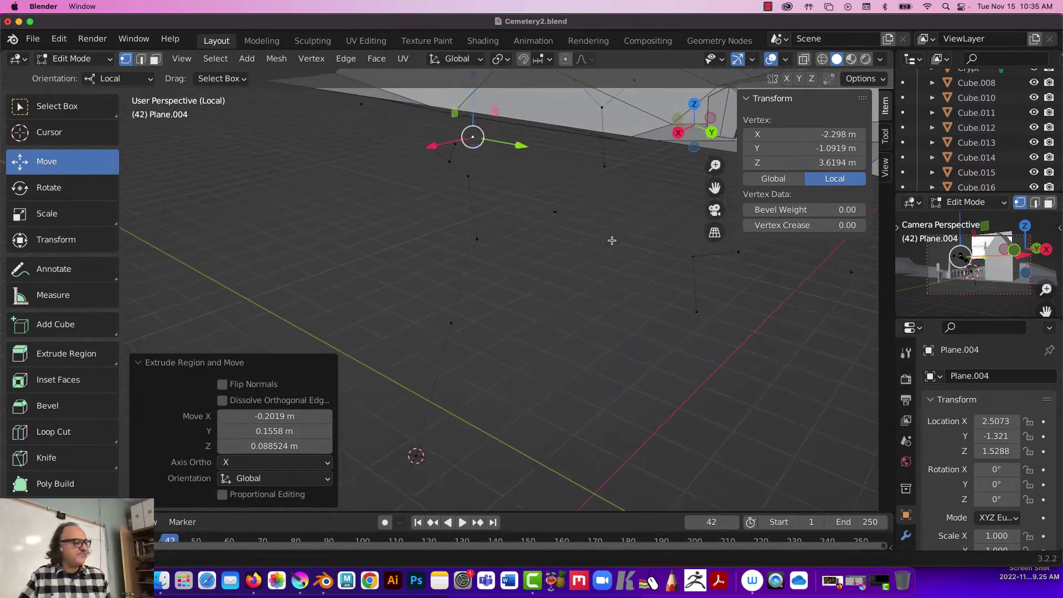
scroll(613, 246, "down", 3, "shift")
scroll(614, 245, "up", 6, "shift")
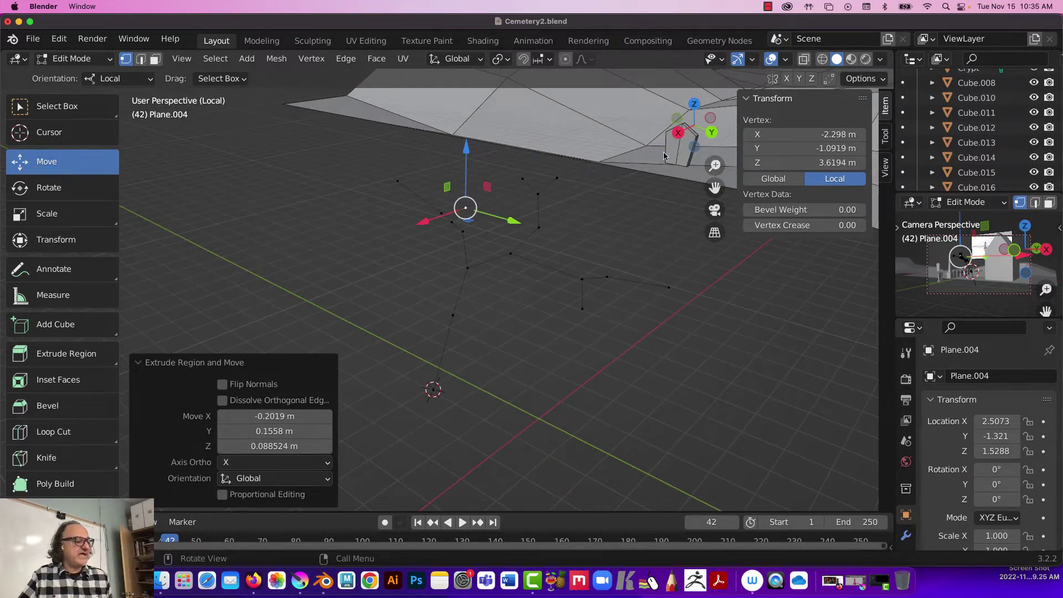
left_click(679, 132)
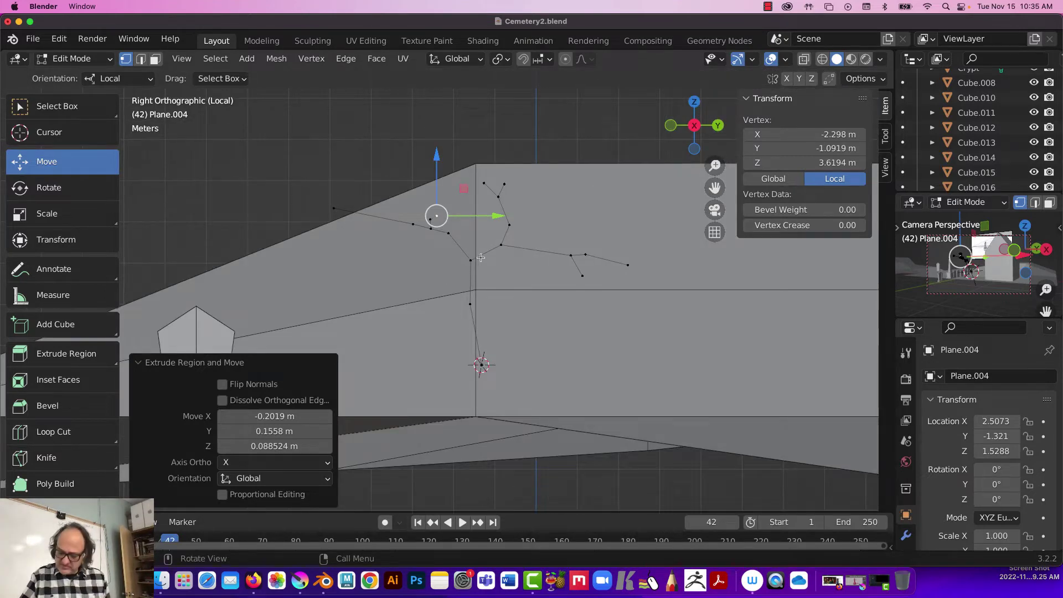
scroll(481, 258, "down", 5)
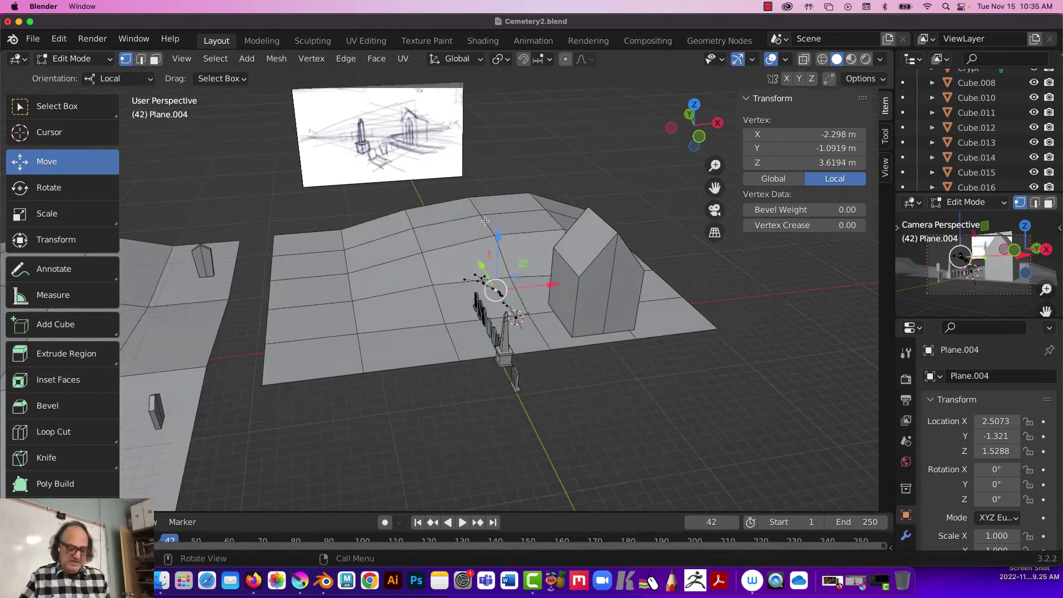
key("Tab")
key("KP_Divide")
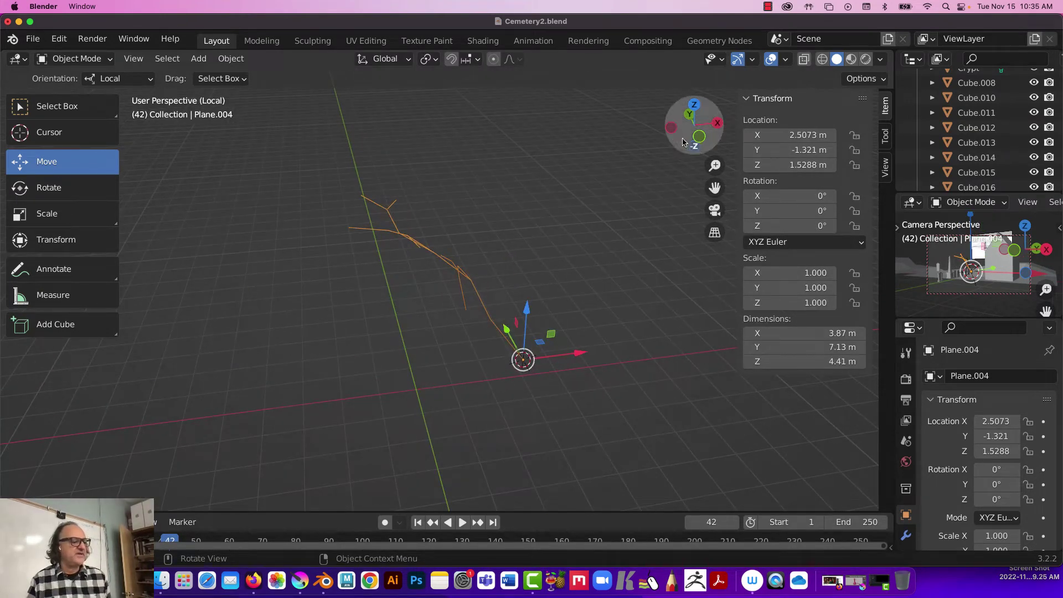
left_click(717, 123)
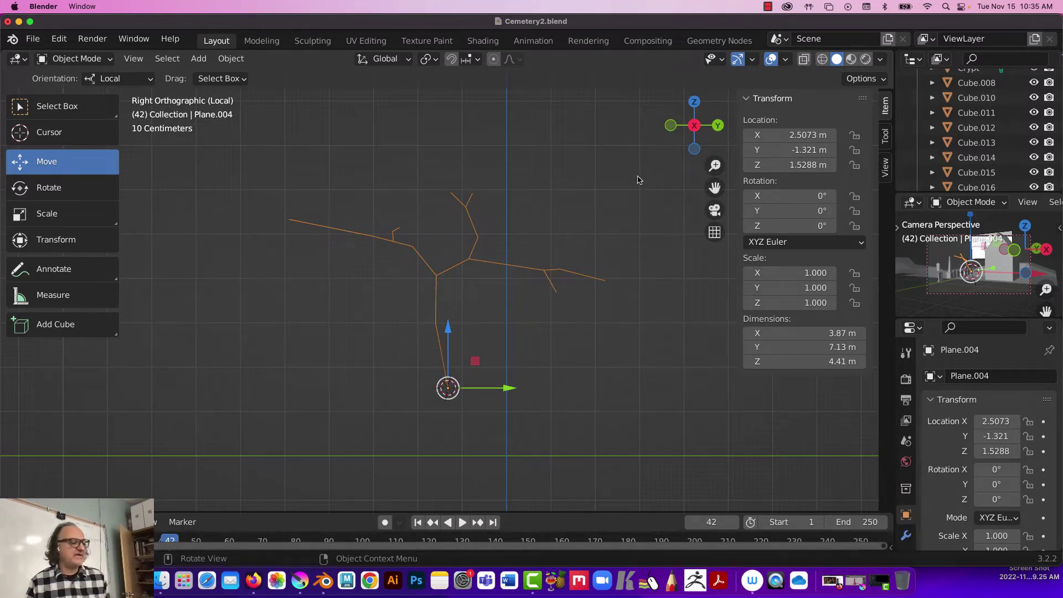
left_click(671, 126)
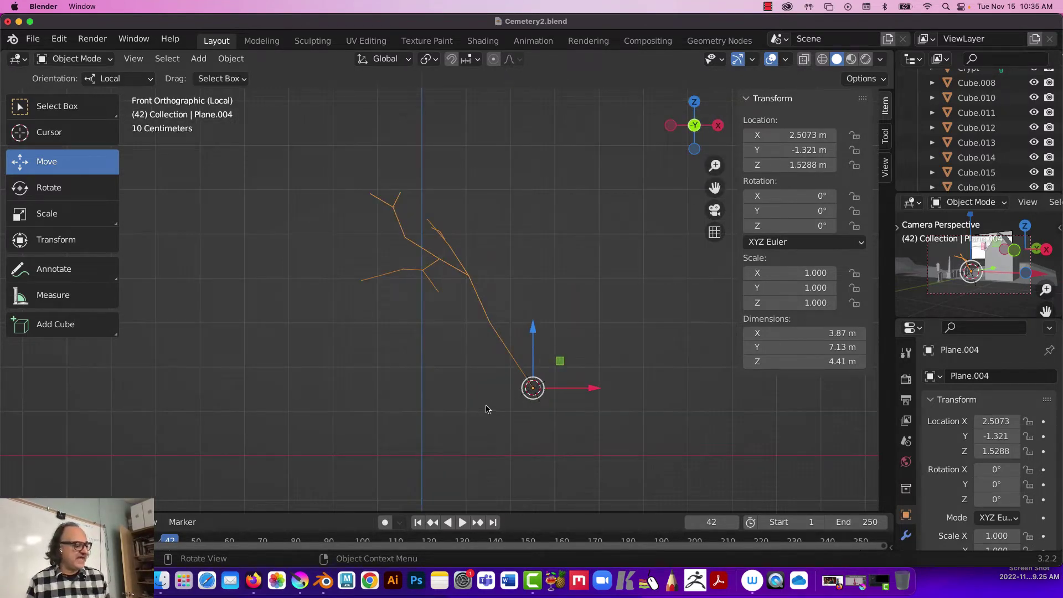
- Move the trunk's base vertex -1.3108 m along X and -1.3607 m along Z
key("Tab")
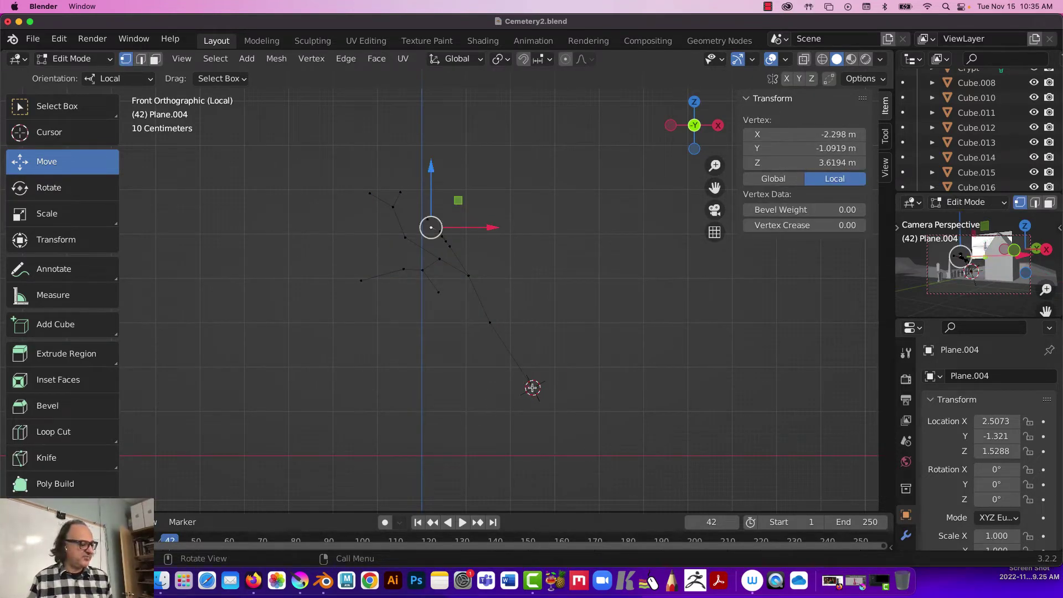
key("shift+s")
left_click(532, 341)
key("g")
key("x")
left_click(486, 346)
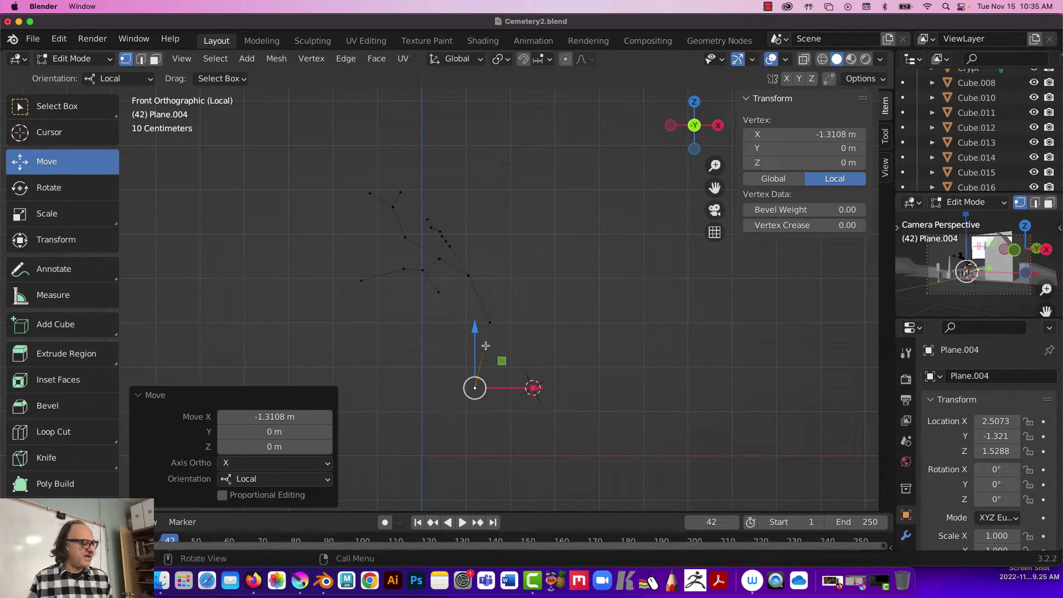
key("g")
key("z")
left_click(476, 420)
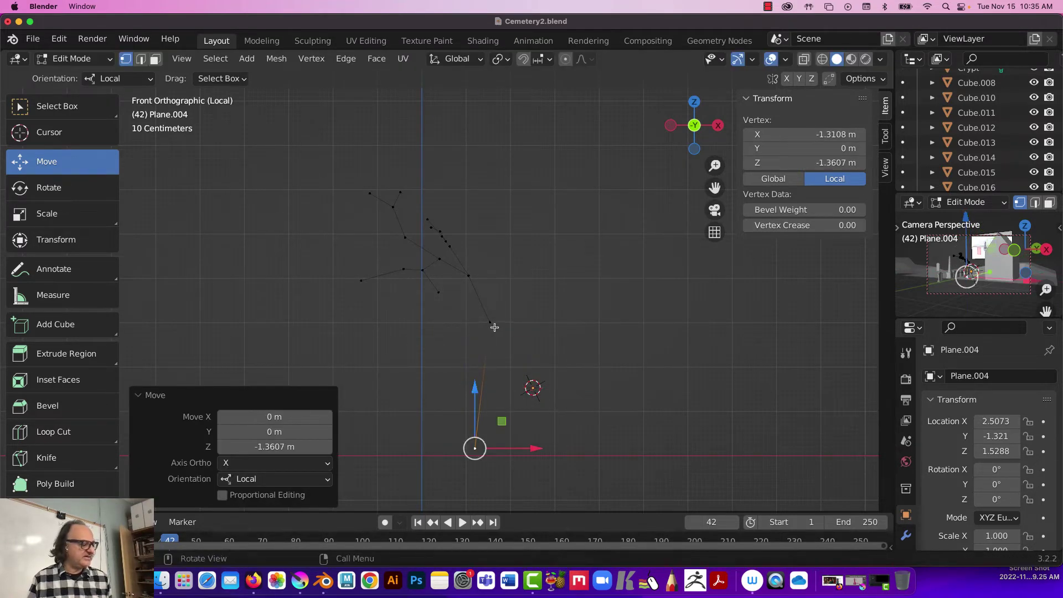
- Move the trunk's second vertex about 0.062 m along X and -1.0736 m along Z
key("super+z")
key("g")
key("x")
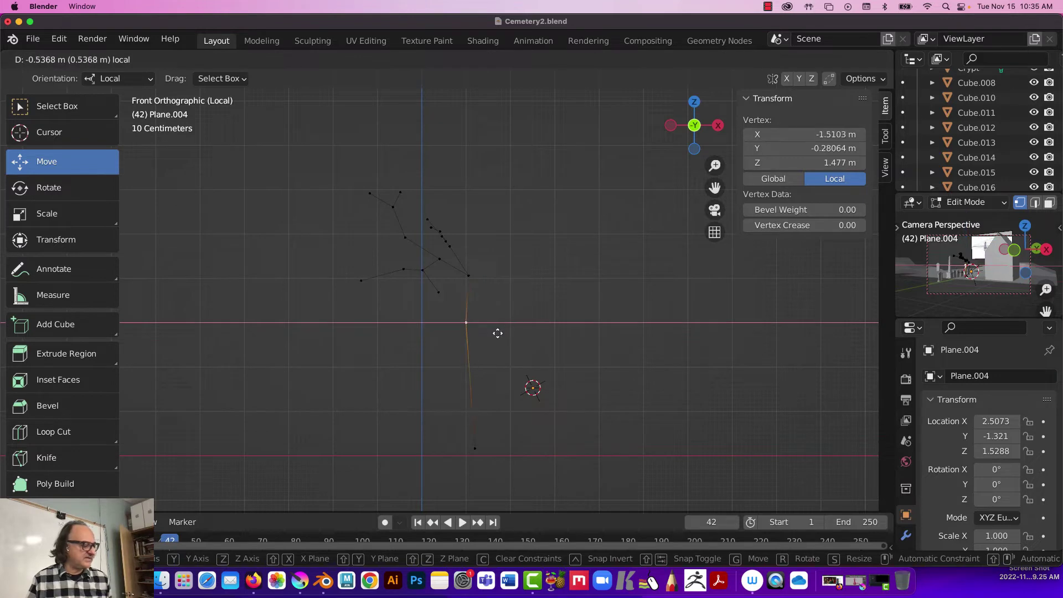
left_click(518, 334)
key("g")
key("z")
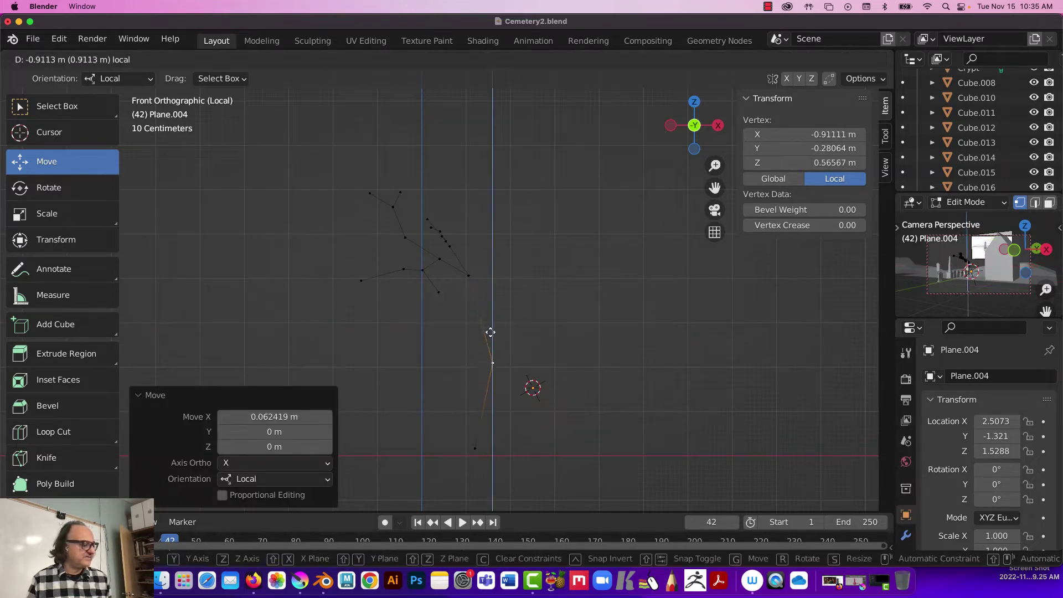
left_click(490, 334)
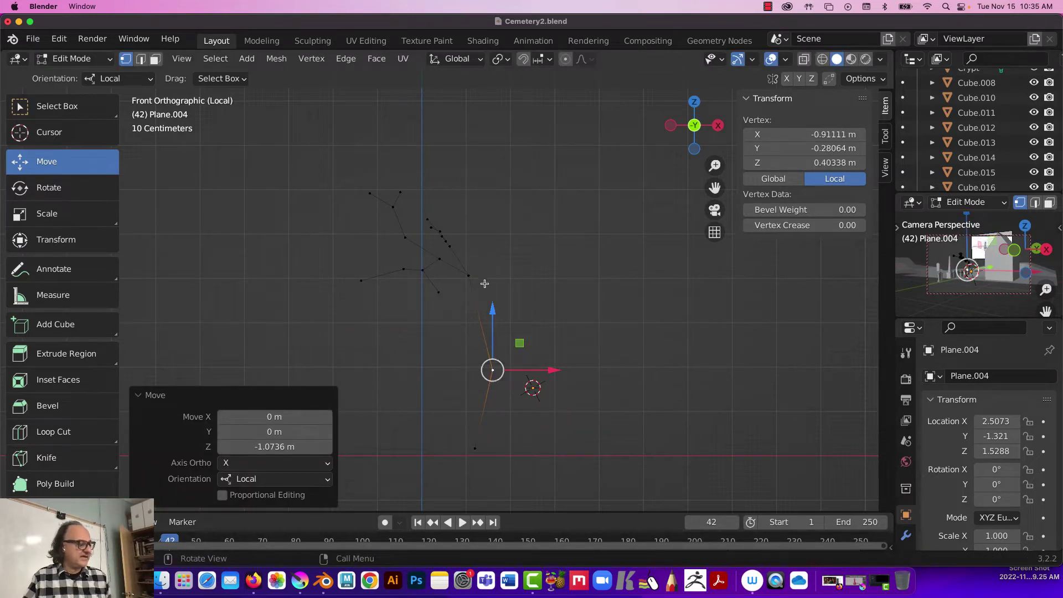
- Subdivide the trunk edge between its second and third vertices with one cut
left_click_drag(498, 266, 464, 398)
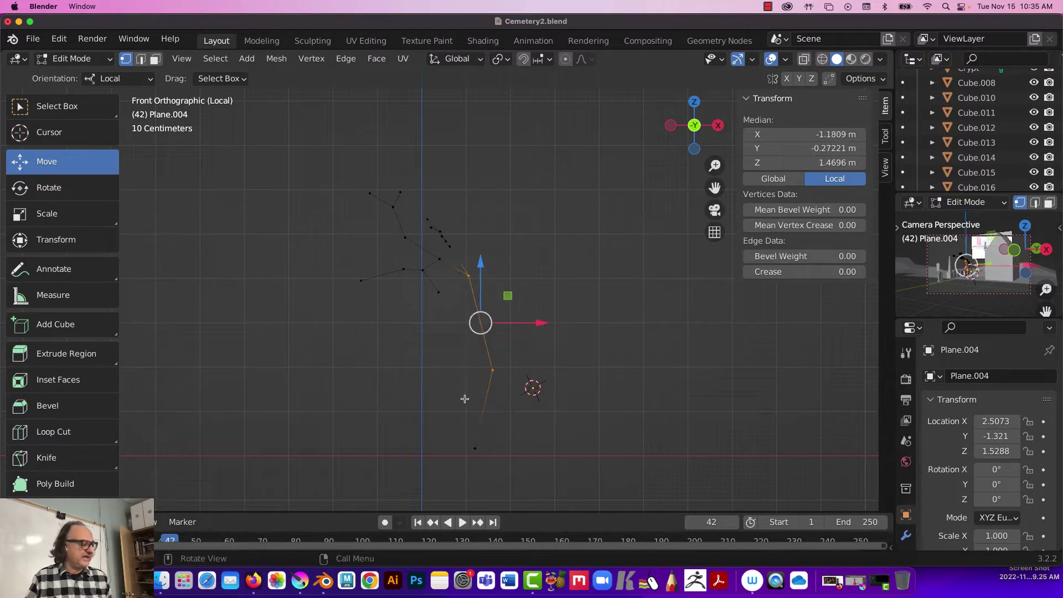
right_click(485, 343)
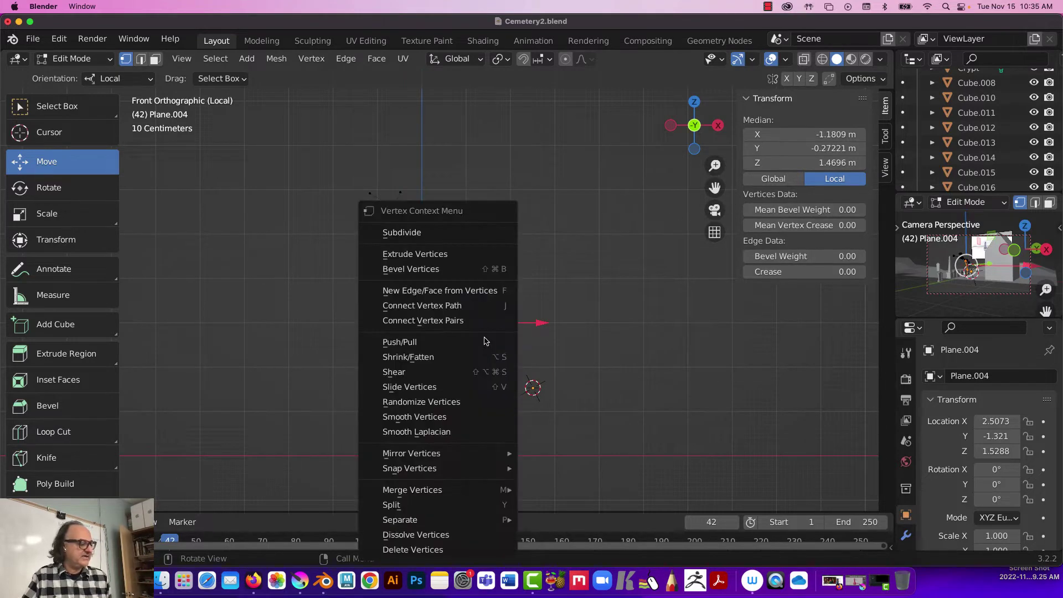
left_click(395, 234)
left_click(459, 327)
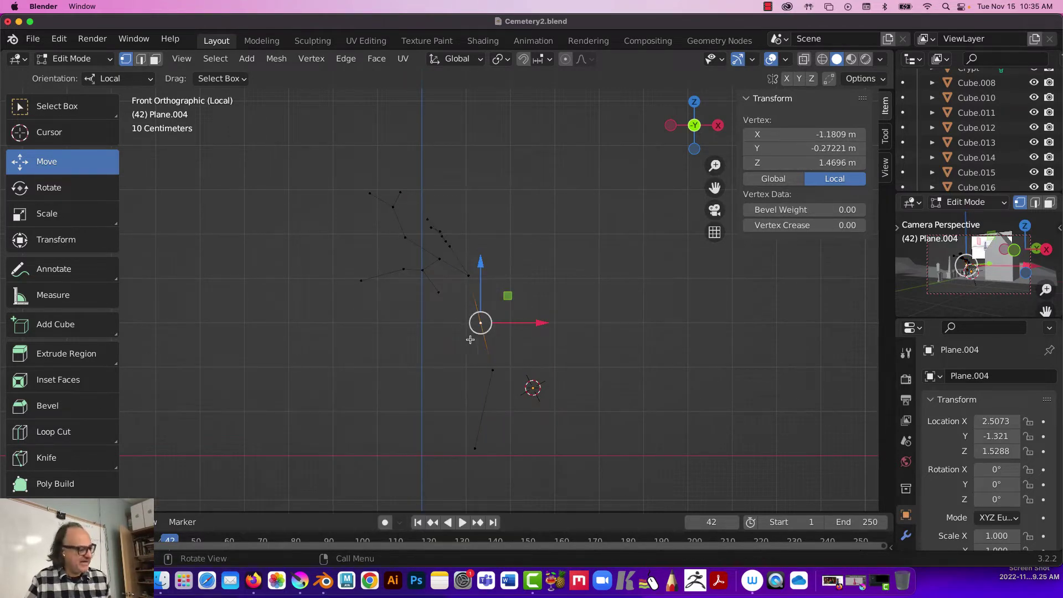
- From the back view, shift the upper bend's vertices along X away from the side branch, and its tip and twig vertices about 0.86 m further
left_click(695, 127)
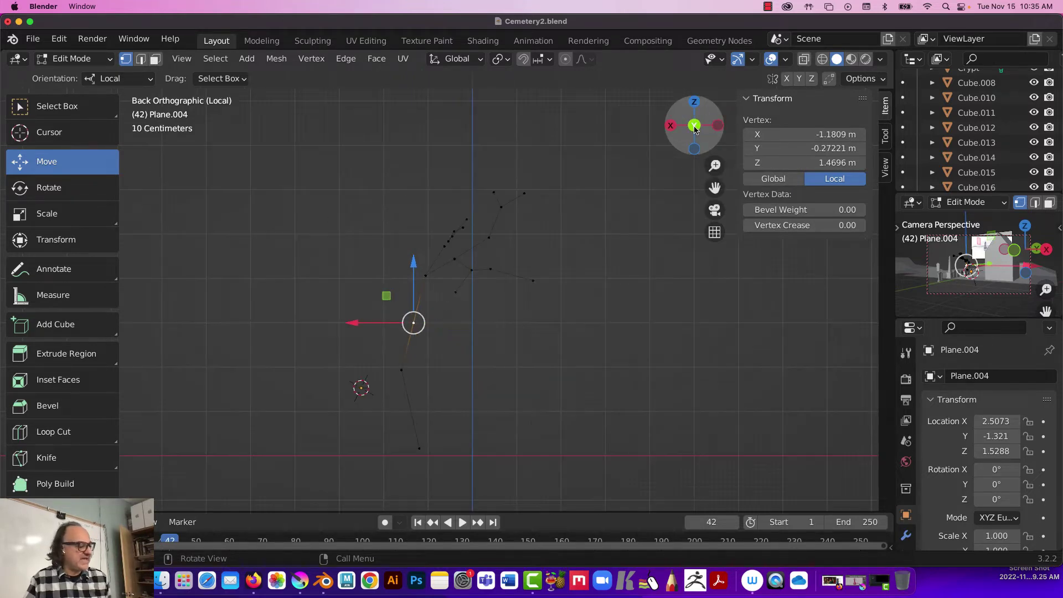
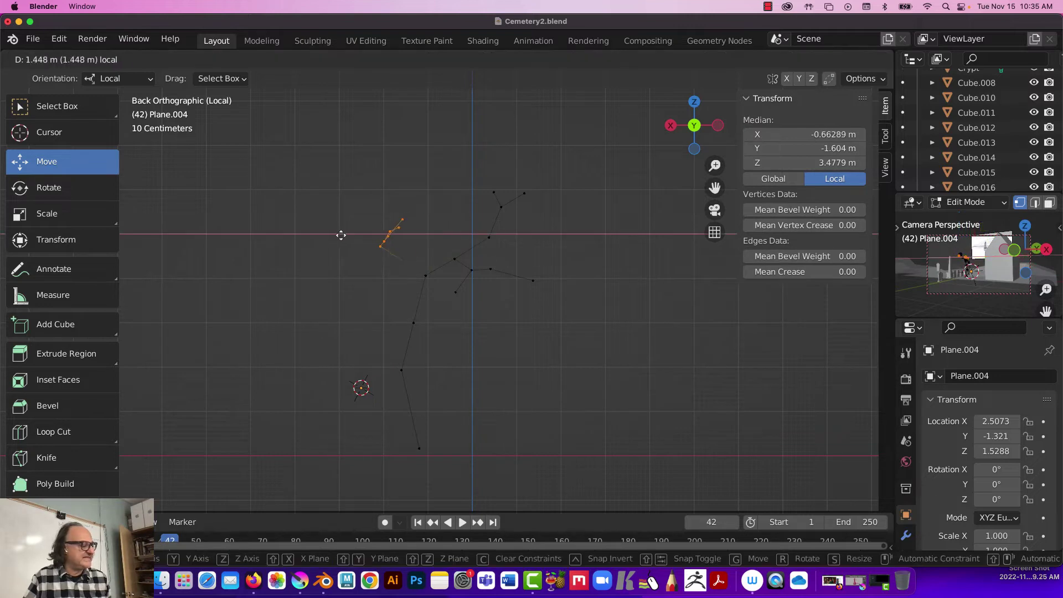
left_click_drag(373, 194, 444, 244)
key("g")
key("x")
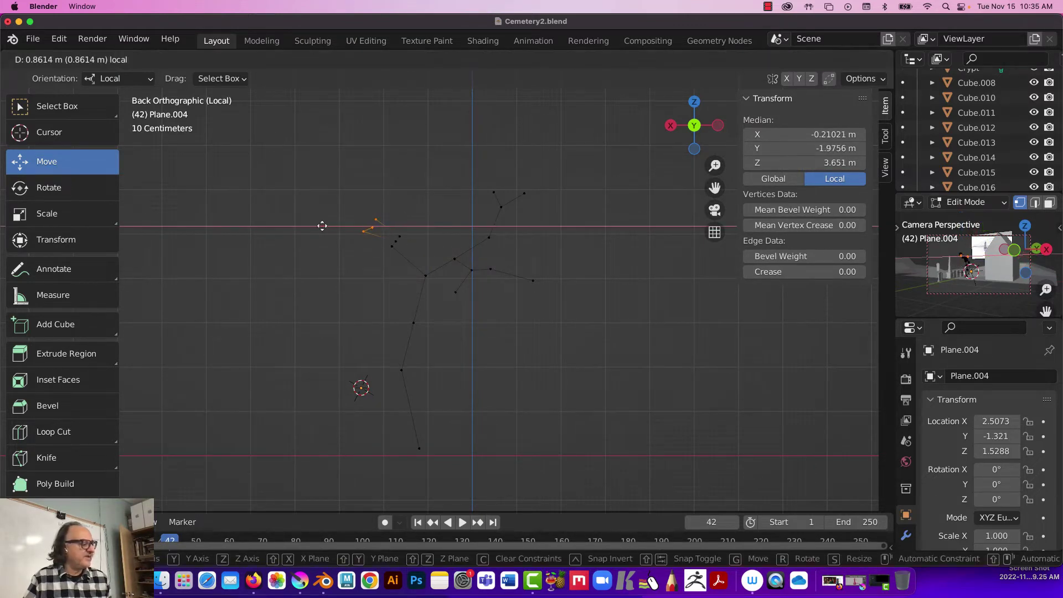
left_click(367, 226)
left_click(376, 235)
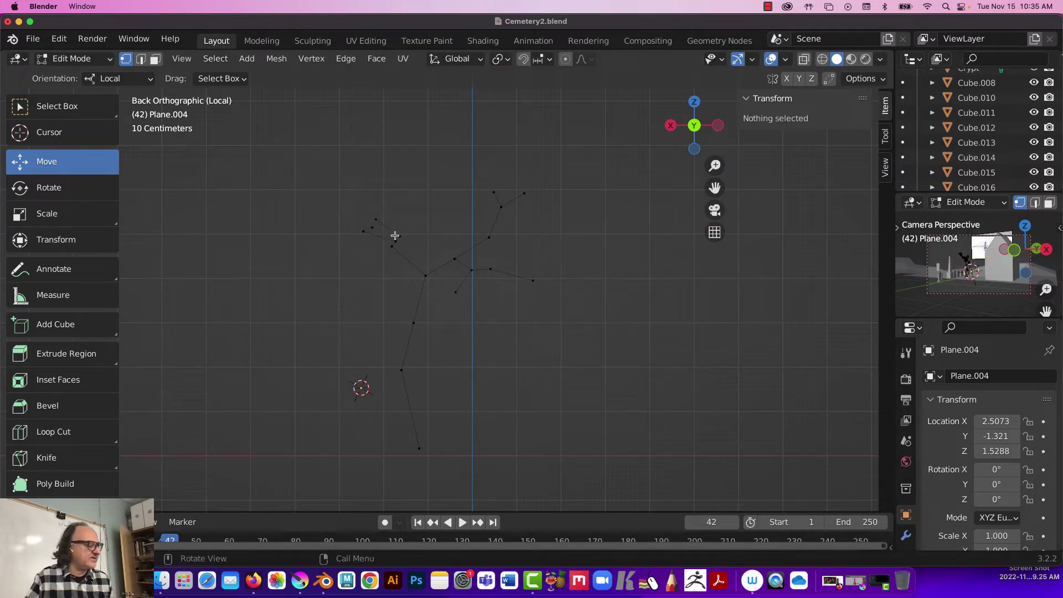
- Move the upper bend's vertex below its tip about 0.36 m along X and the twig's end vertex about 0.67 m along X
left_click(395, 236)
key("g")
key("x")
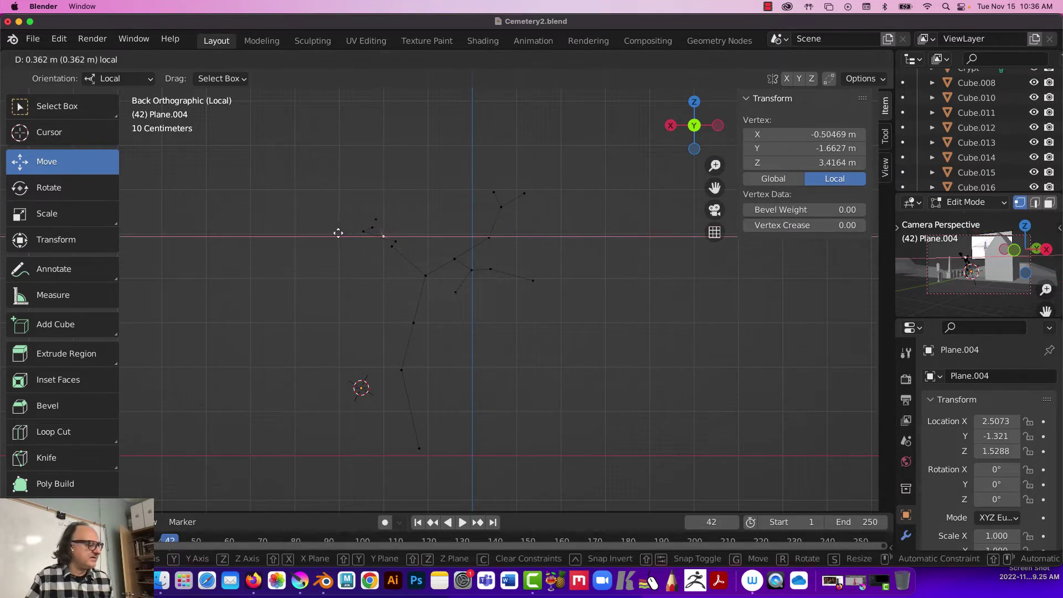
left_click(338, 233)
left_click(372, 227)
key("g")
key("x")
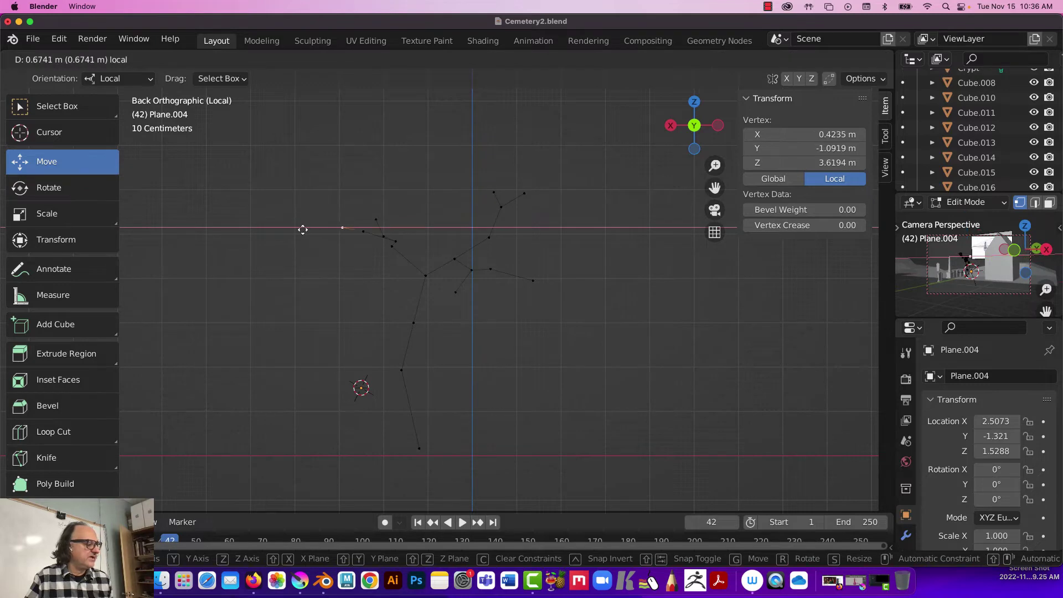
left_click(303, 230)
- Move the upper bend's midpoint vertex, where the twig starts, 0.4619 m along X
left_click(394, 243)
key("g")
key("x")
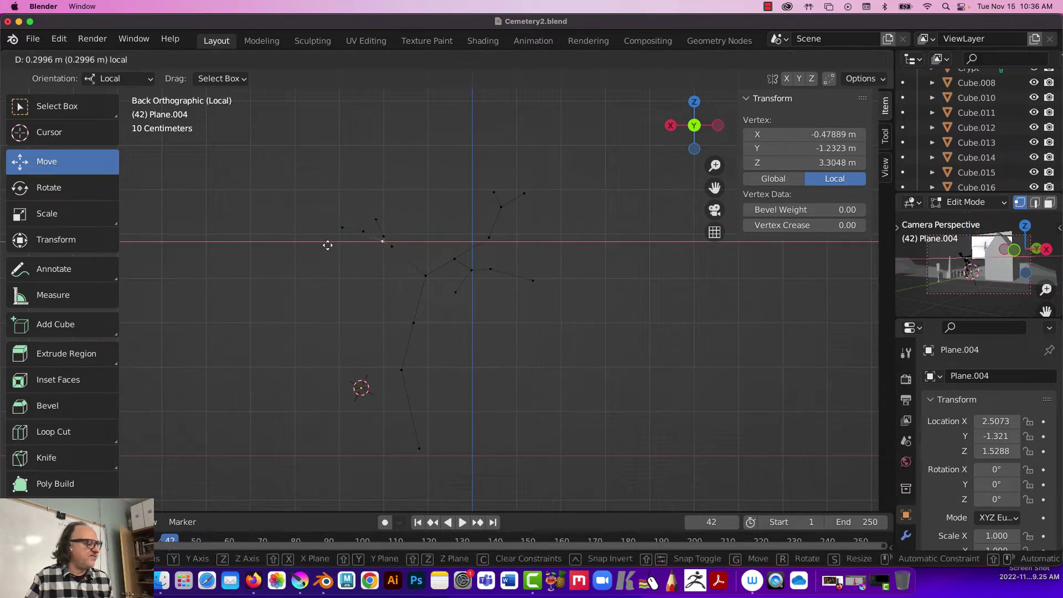
left_click(321, 250)
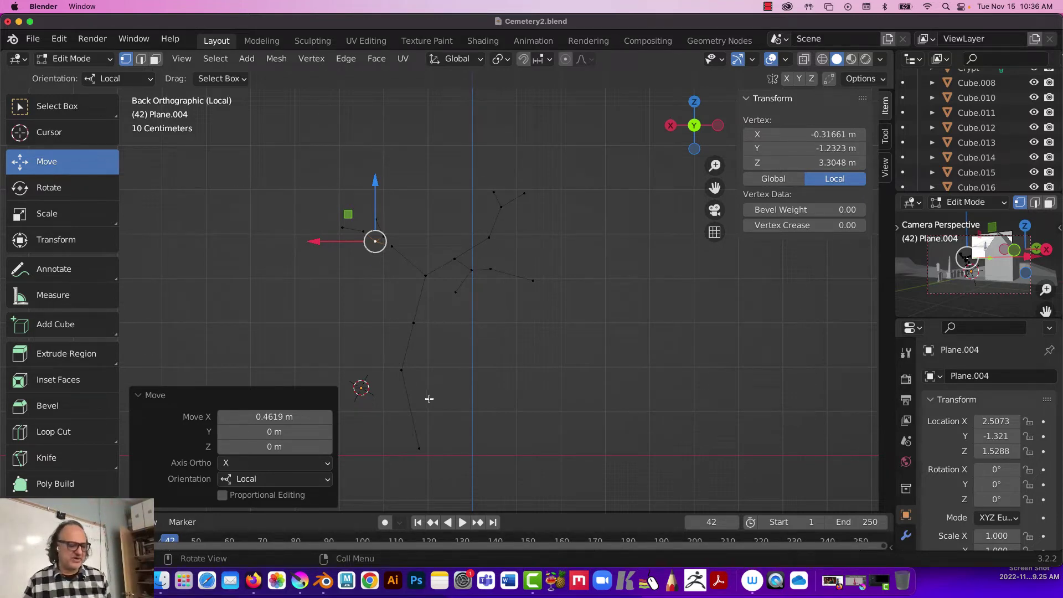
- Show the modifier properties in an enlarged area, and set the skeleton's origin to Center of Mass (Volume) in Object Mode
left_click(906, 535)
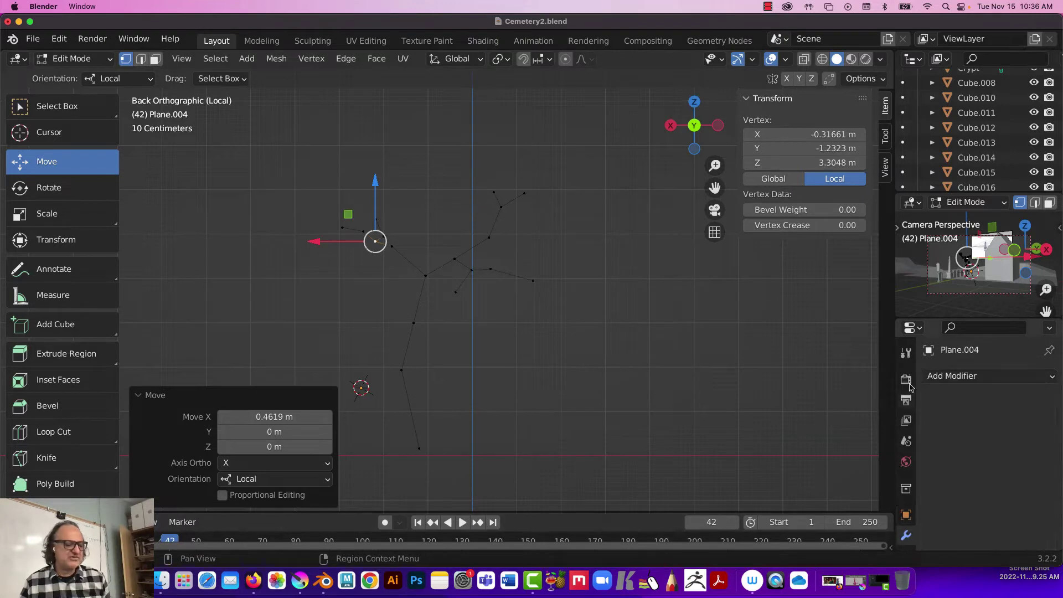
left_click_drag(946, 317, 948, 213)
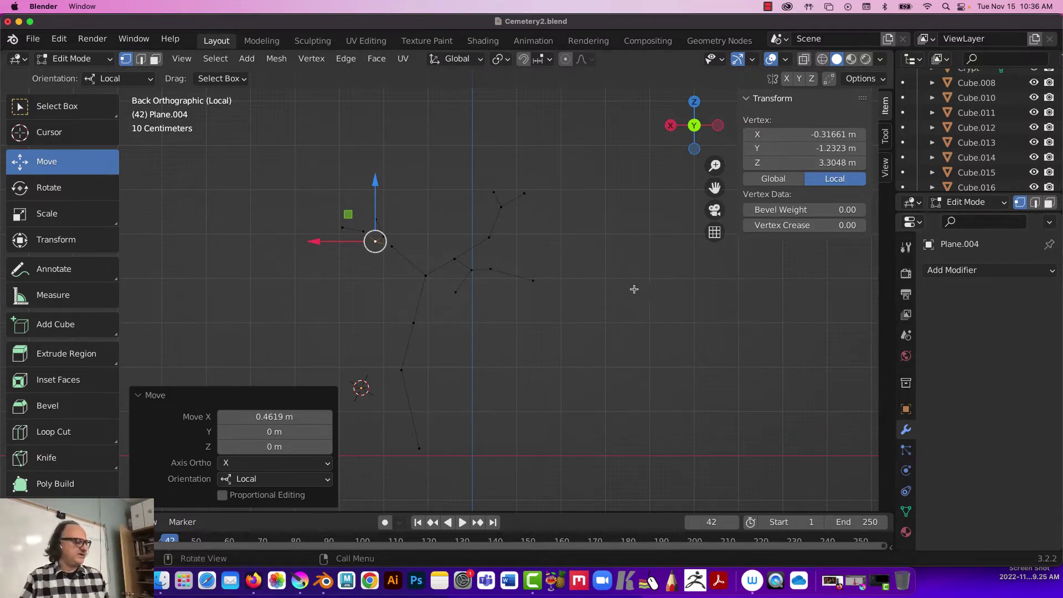
key("Tab")
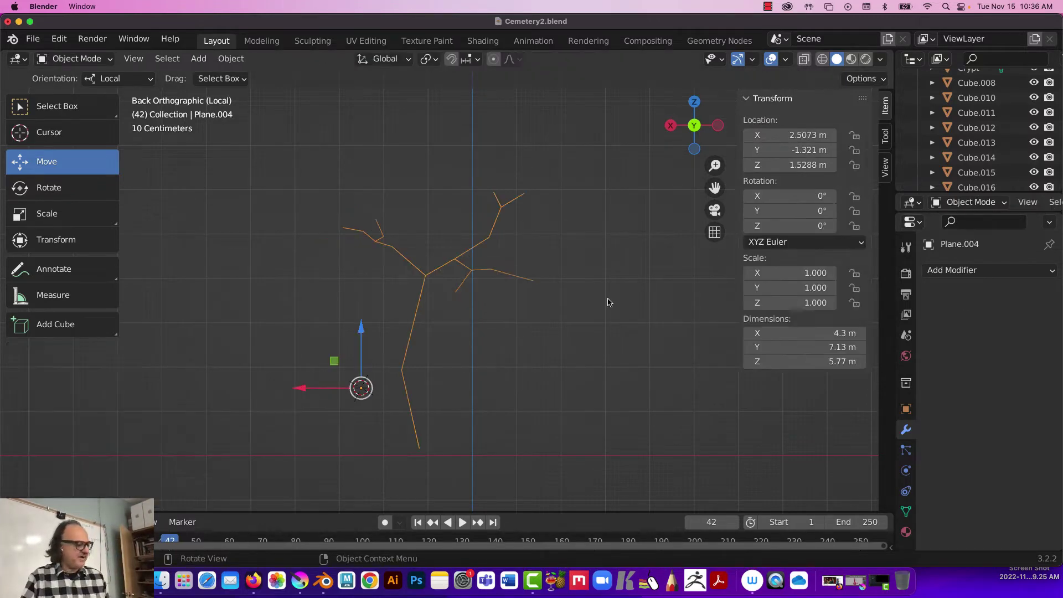
right_click(425, 278)
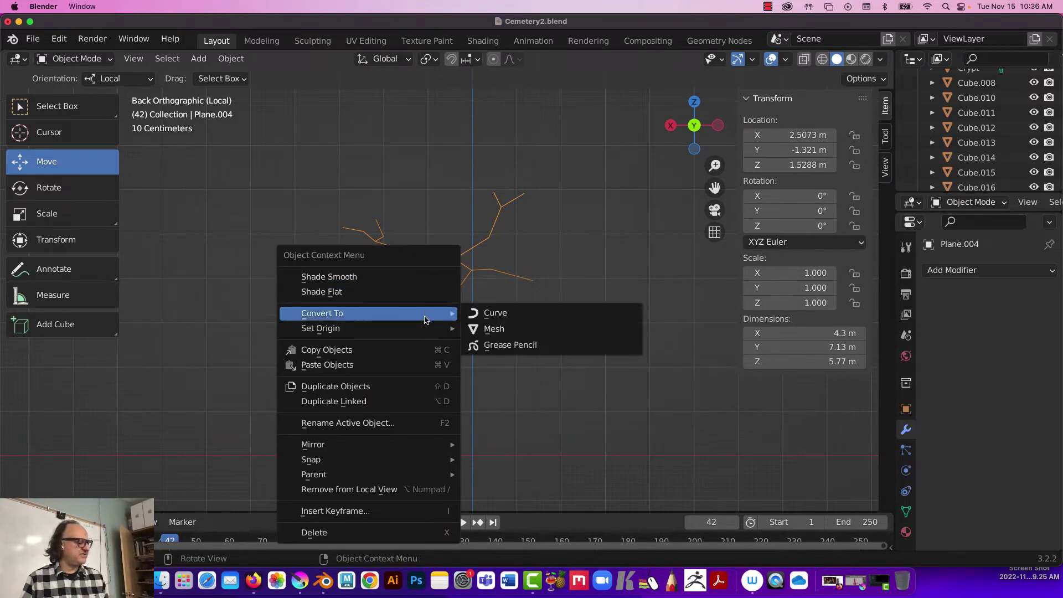
mouse_move(422, 328)
left_click(515, 393)
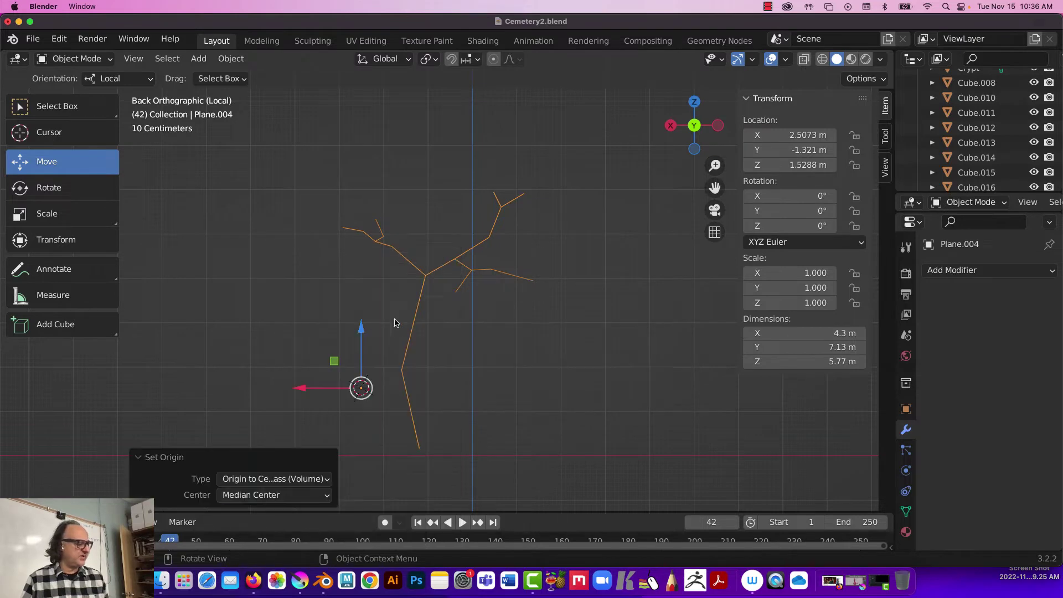
left_click(1004, 271)
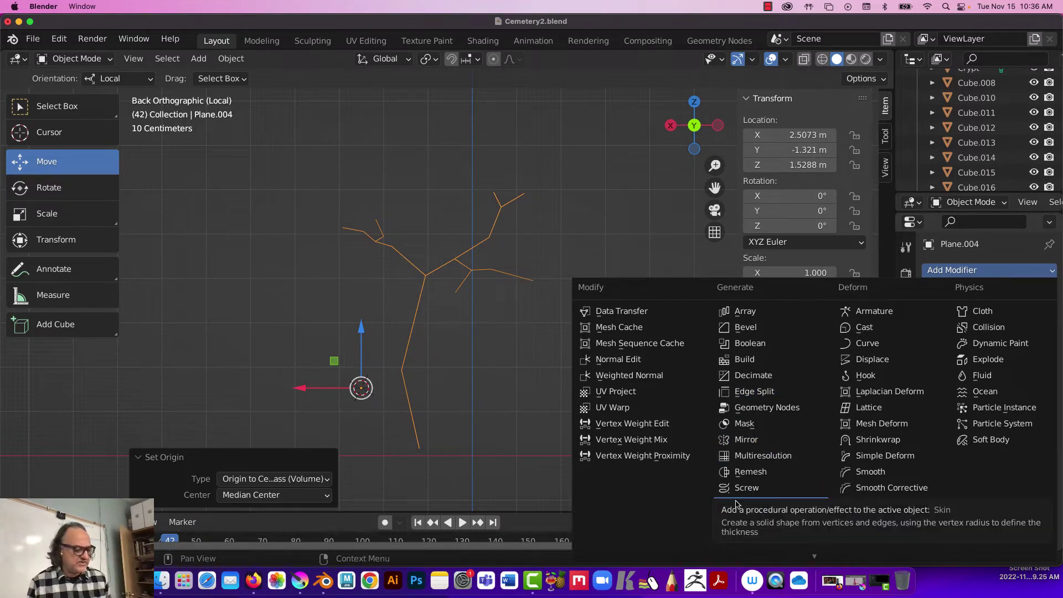
key("Return")
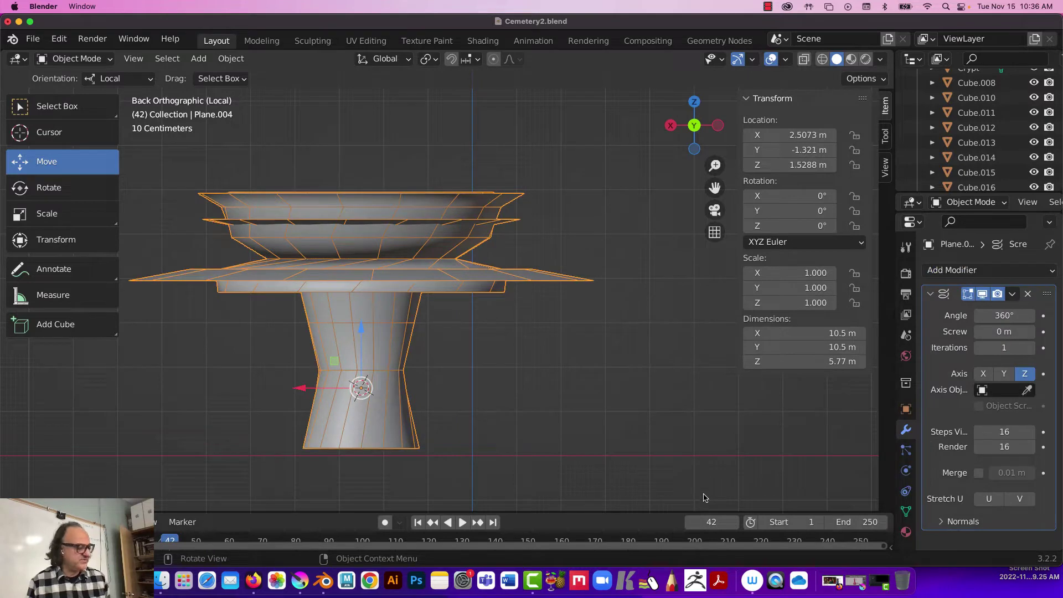
key("super+z")
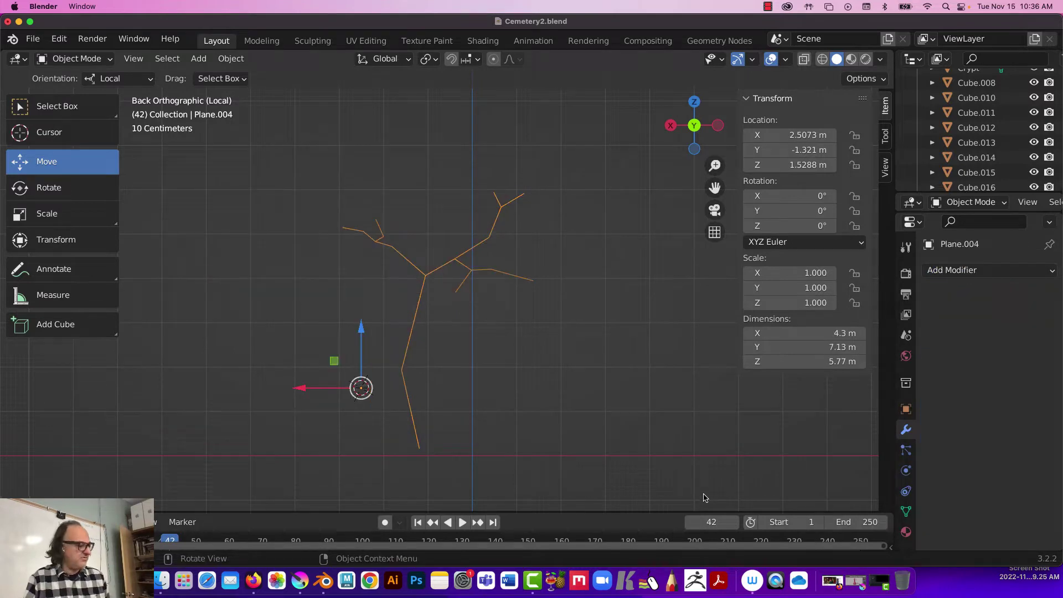
- Add a Skin modifier to the tree skeleton and display the viewport in wireframe shading
left_click(953, 270)
left_click(752, 503)
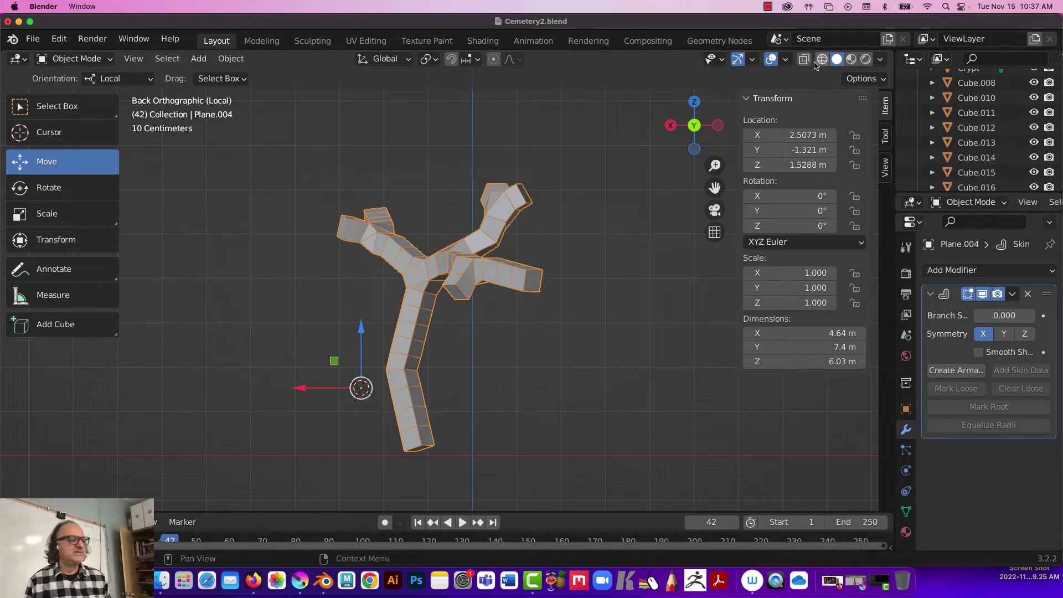
left_click(821, 59)
left_click(804, 61)
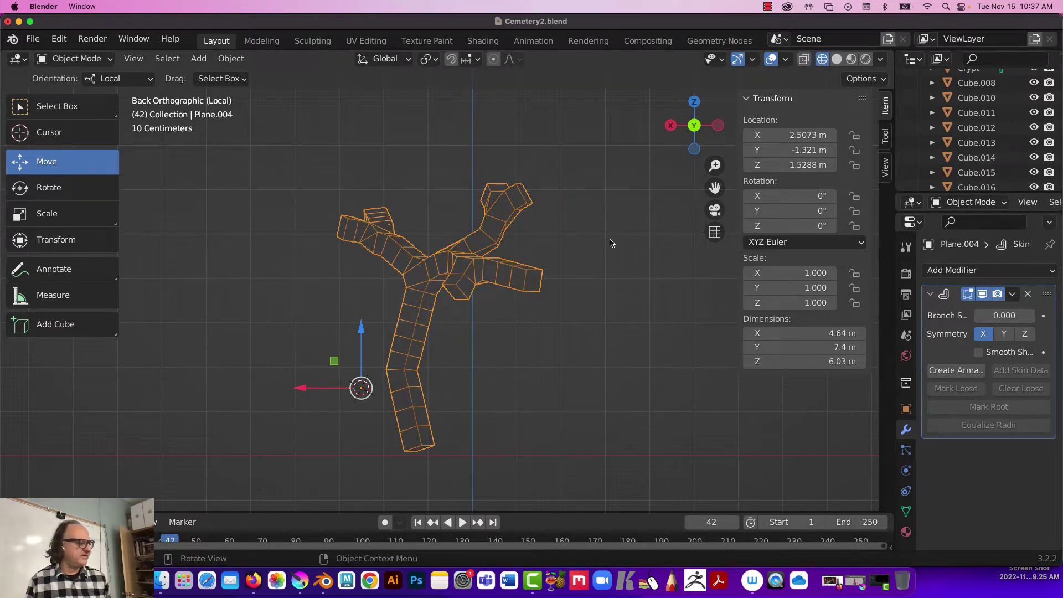
scroll(543, 197, "down", 3)
scroll(542, 199, "up", 2)
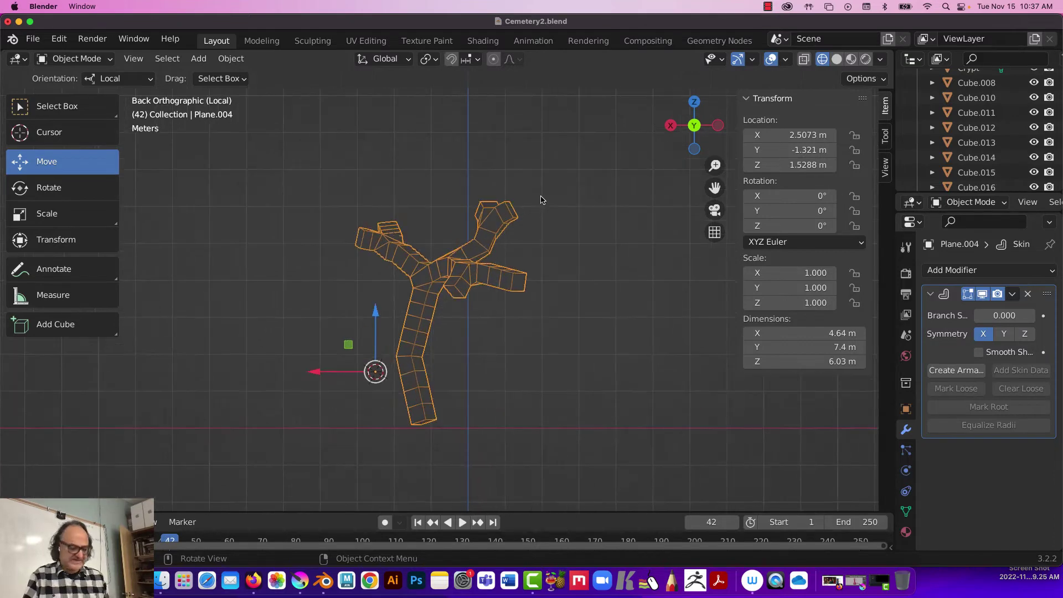
- In Edit Mode, move the upper branch's tip vertex about -1.64 m X, -0.70 m Y and 0.64 m Z, and scale its skin by about 0.503
key("Tab")
middle_click_drag(492, 166, 453, 206)
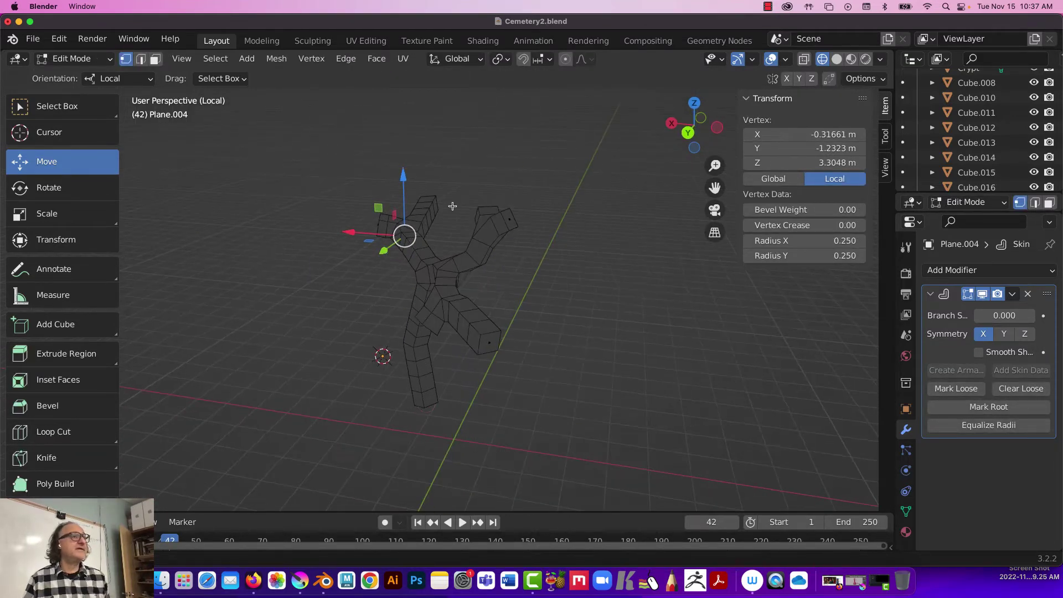
left_click(508, 220)
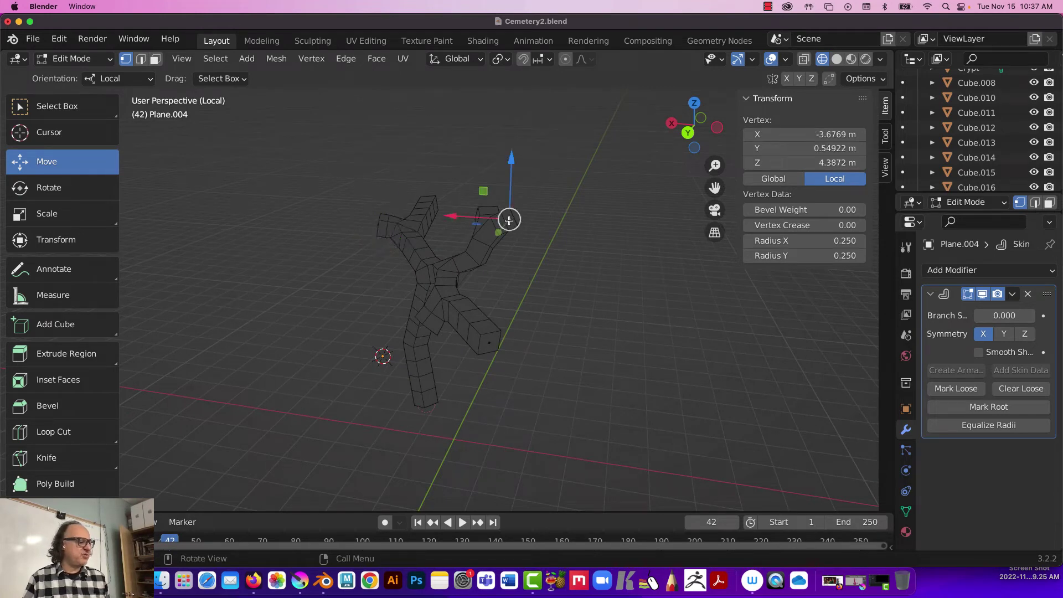
left_click_drag(509, 219, 585, 191)
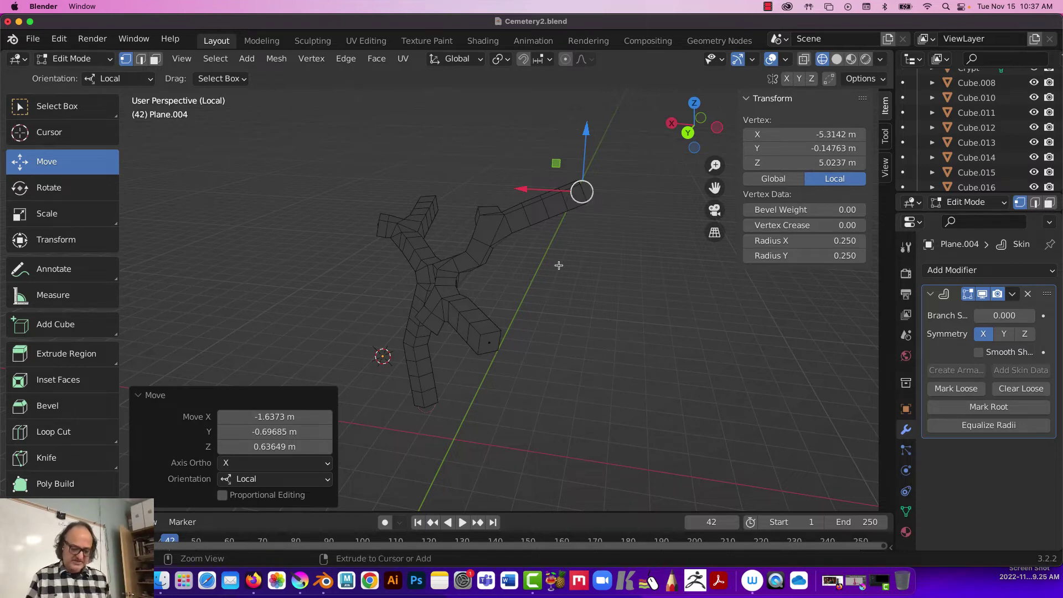
key("ctrl+a")
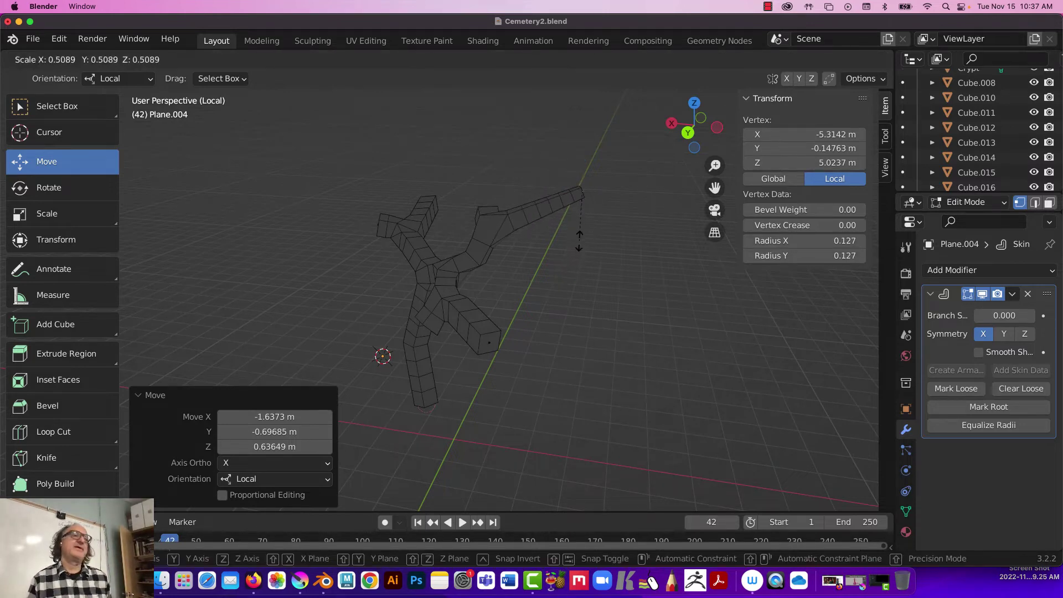
left_click(580, 240)
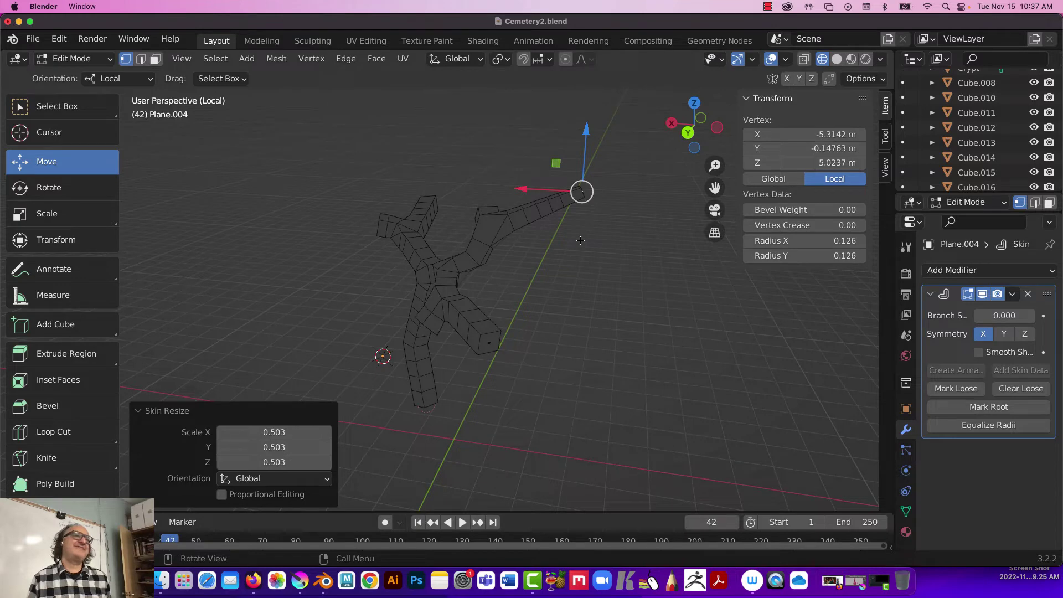
- Move the upper branch's twig end vertex about -0.85 m along Y and 0.53 m along Z, and scale its skin by about 0.511
middle_click_drag(423, 172, 610, 221)
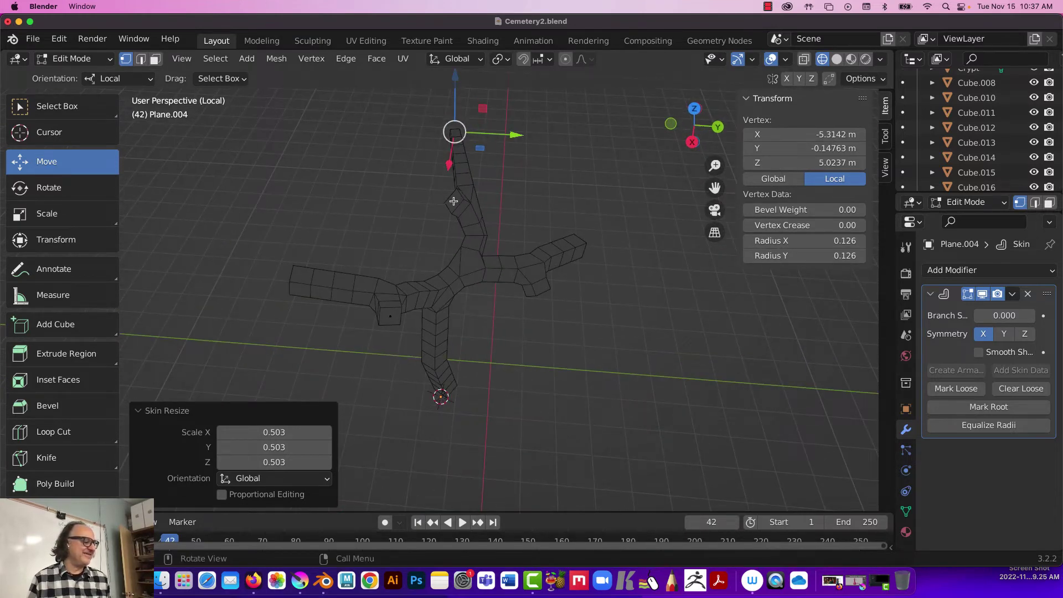
left_click(454, 201)
left_click_drag(488, 197, 400, 193)
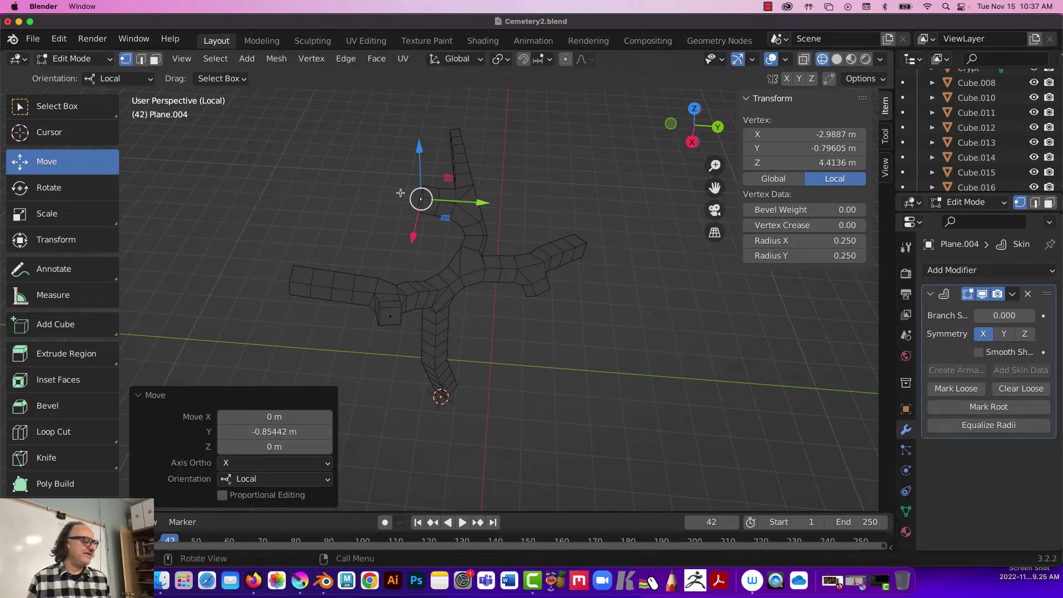
middle_click_drag(415, 183, 453, 176)
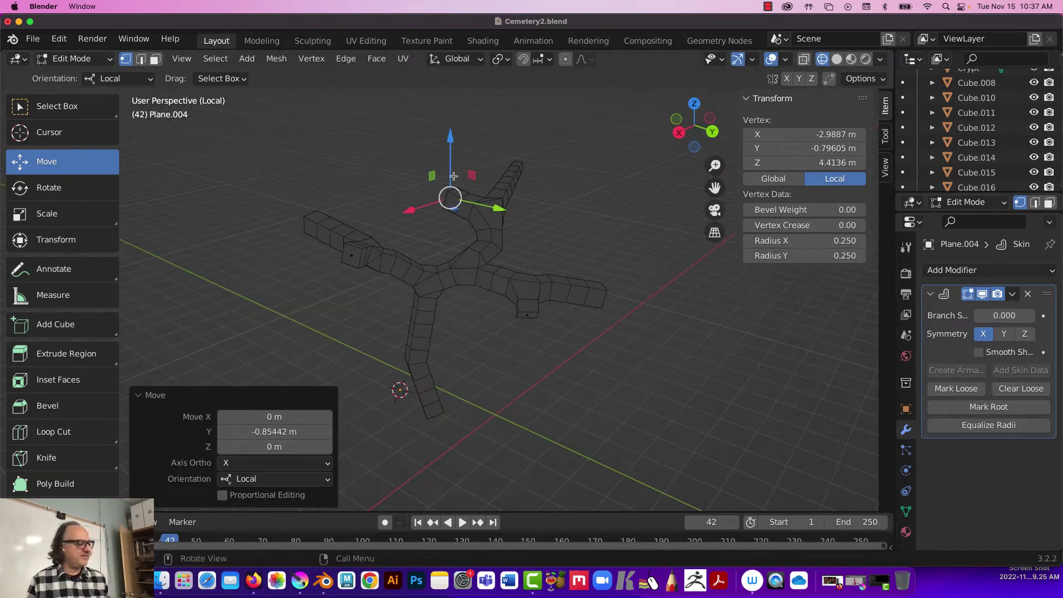
left_click_drag(453, 176, 448, 150)
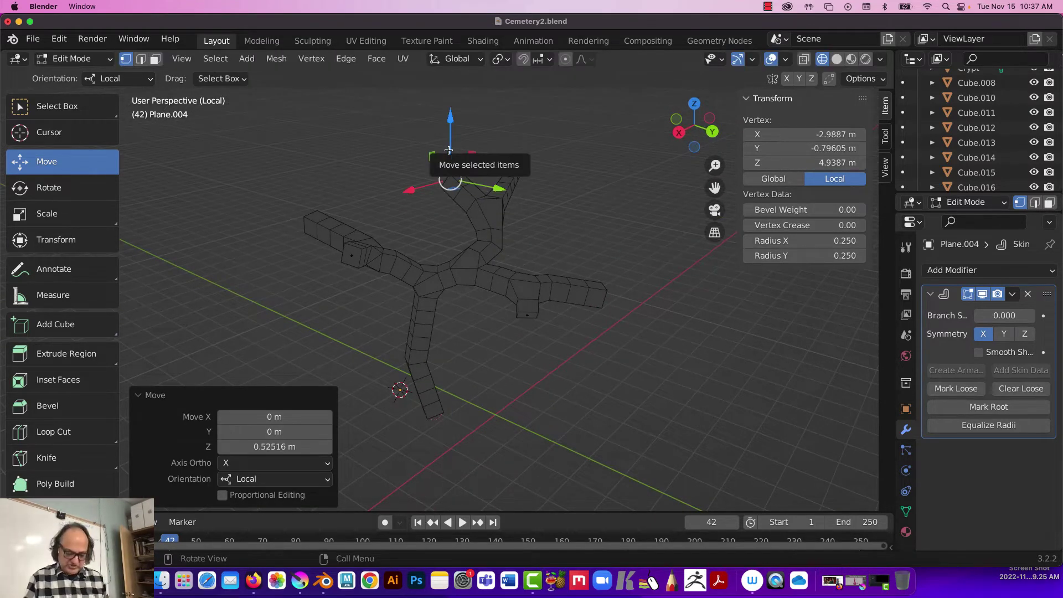
key("ctrl+a")
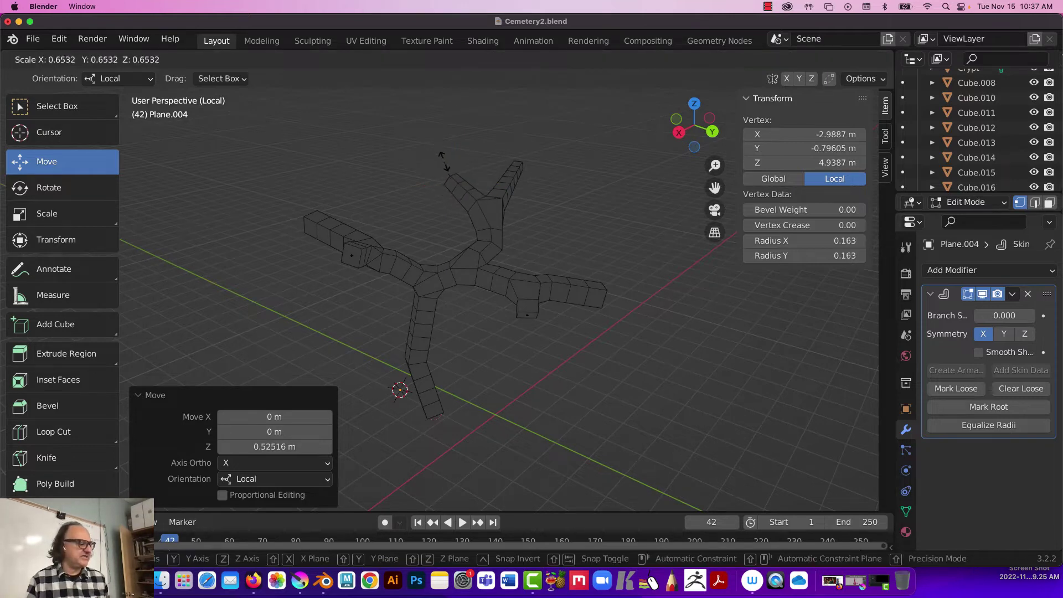
left_click(446, 164)
- Taper the long lower side branch by scaling the skin at its end vertex by about 0.569
middle_click_drag(474, 214, 460, 201)
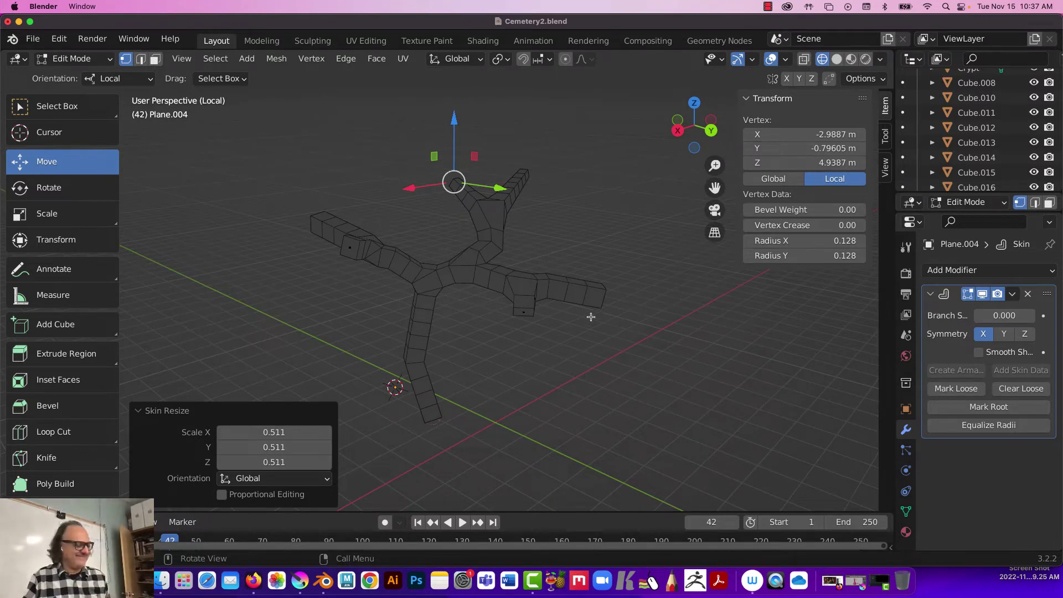
left_click(526, 314)
mouse_move(526, 313)
middle_mouse_down()
mouse_move(517, 315)
mouse_move(527, 318)
middle_mouse_up()
left_click(524, 316)
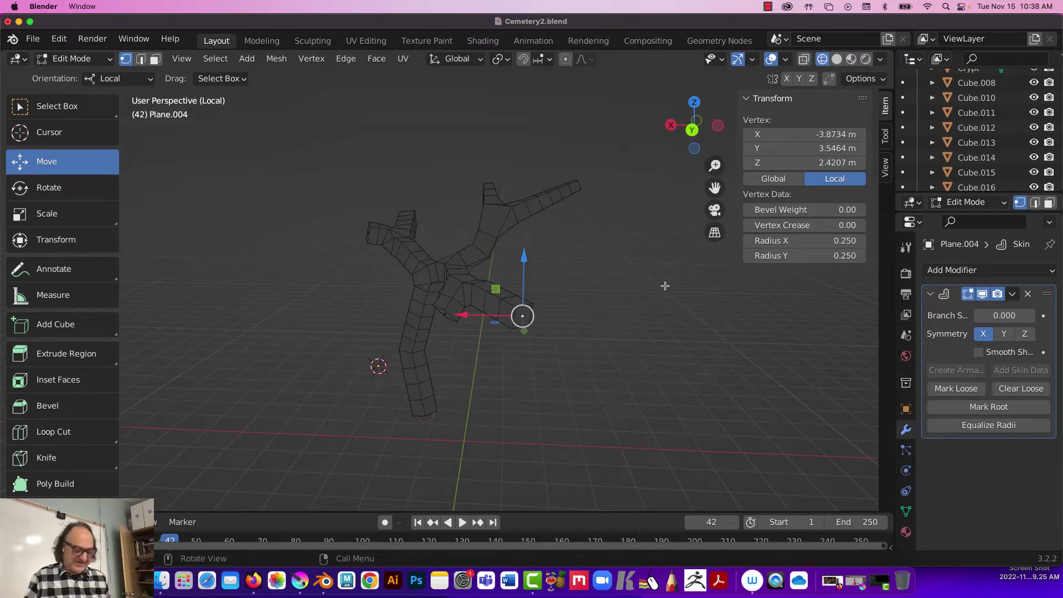
key("ctrl+a")
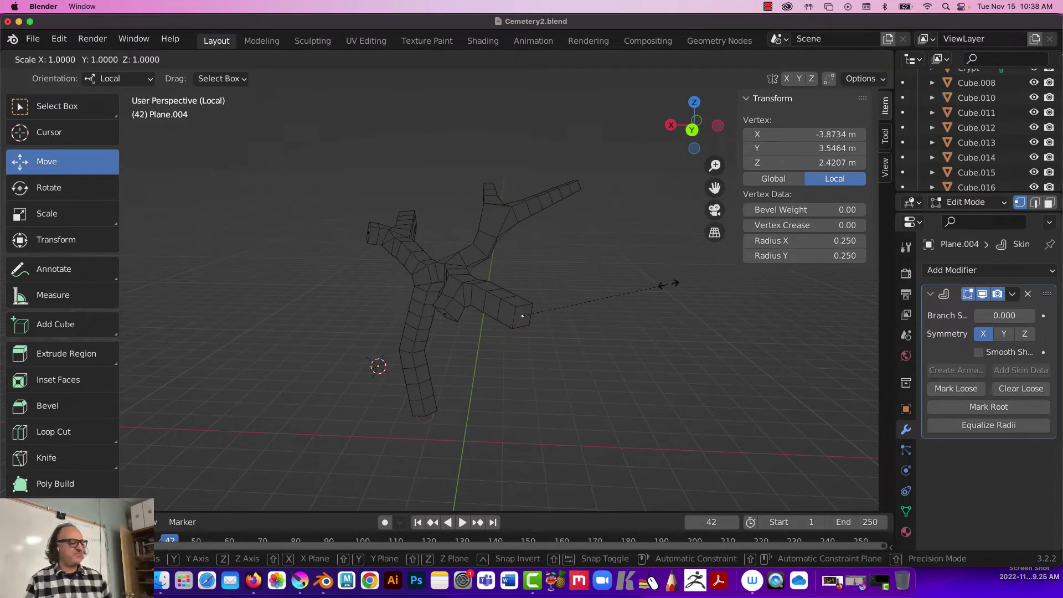
left_click(603, 289)
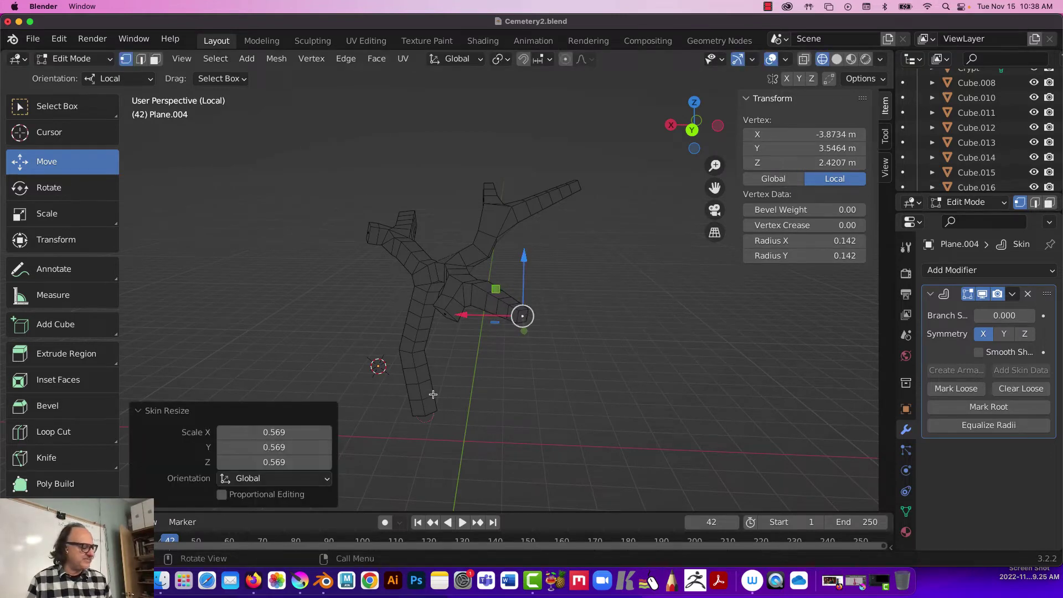
- Flare the foot of the trunk by scaling the skin at its lowest vertex by about 1.967
middle_click_drag(427, 397, 597, 290, "shift")
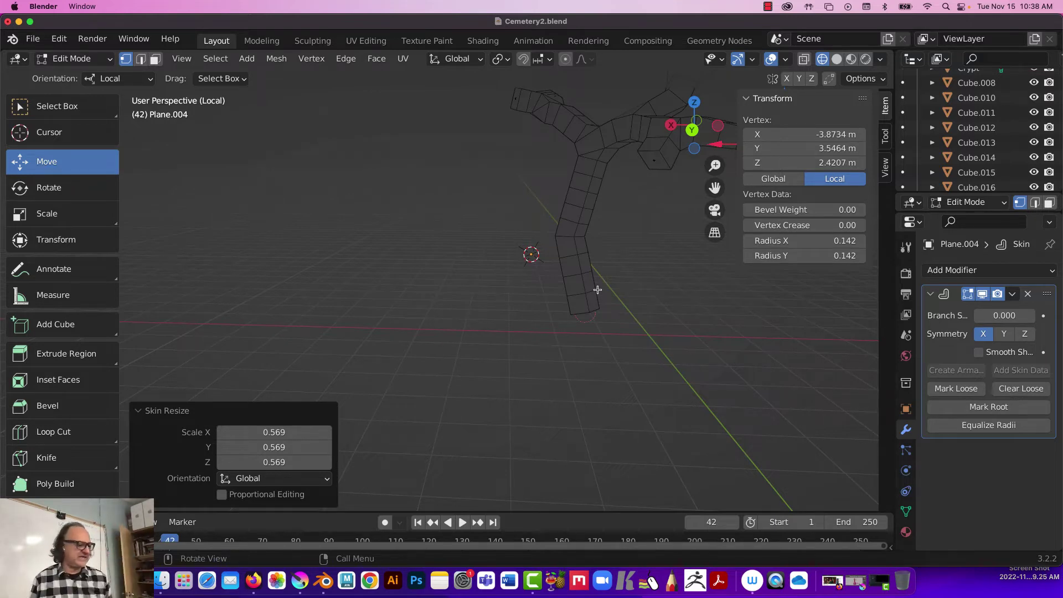
middle_click_drag(596, 289, 578, 329)
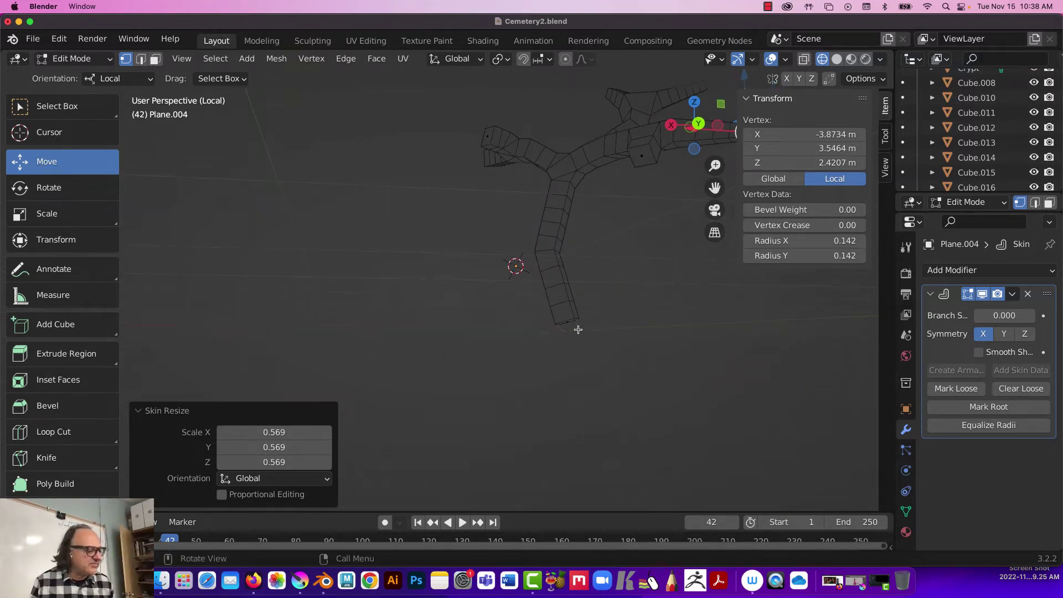
left_click(567, 319)
middle_click_drag(467, 249, 455, 262)
key("ctrl+a")
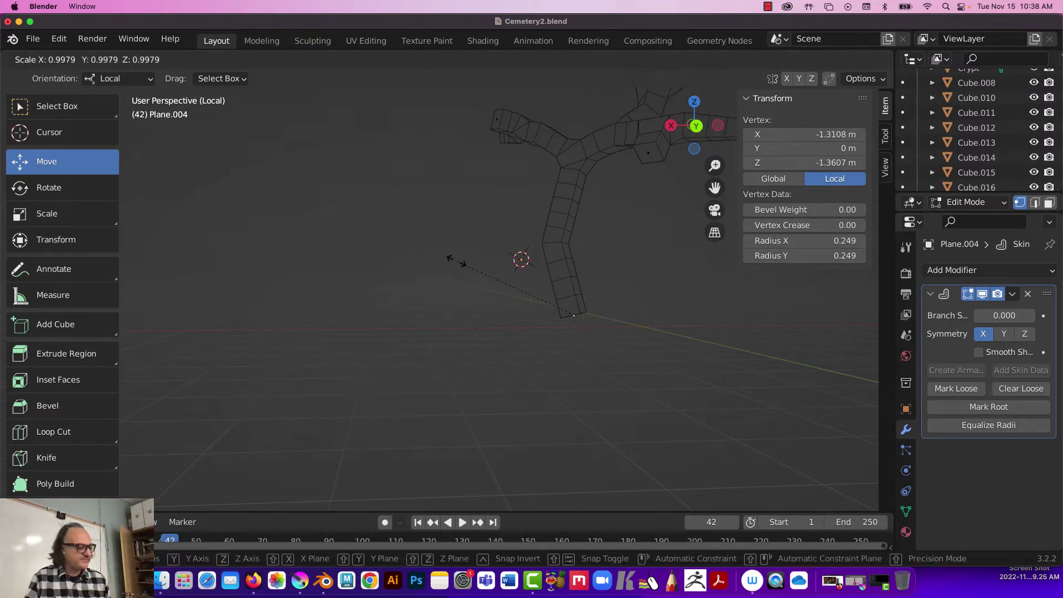
left_click(327, 239)
- Try to rotate the trunk's lowest vertex about the X axis and by about -20.8° about the Y axis
middle_click_drag(330, 241, 399, 216)
left_click(40, 186)
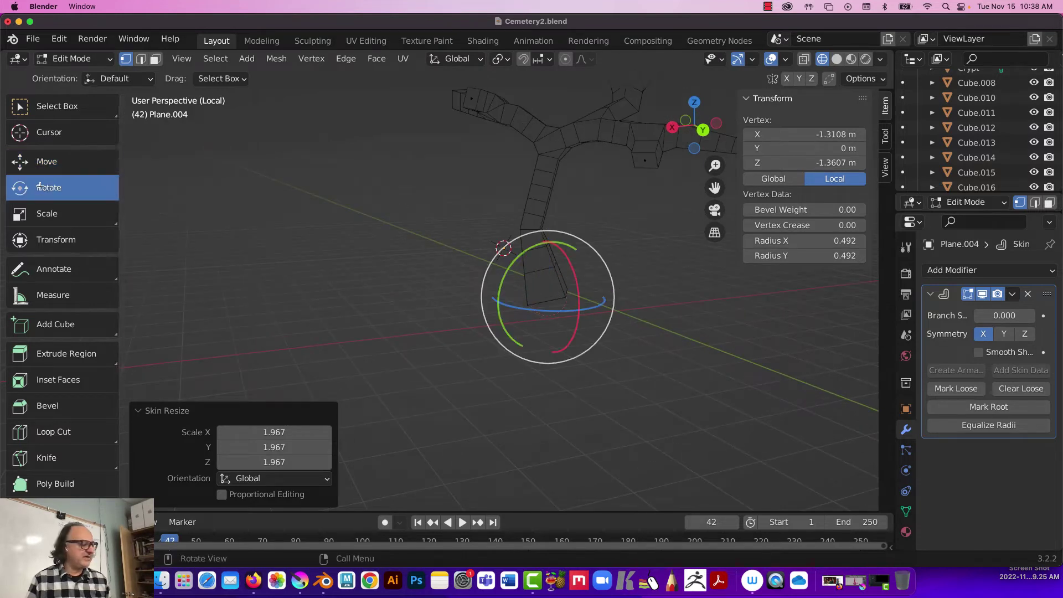
left_click_drag(556, 244, 603, 255)
left_click_drag(506, 271, 433, 185)
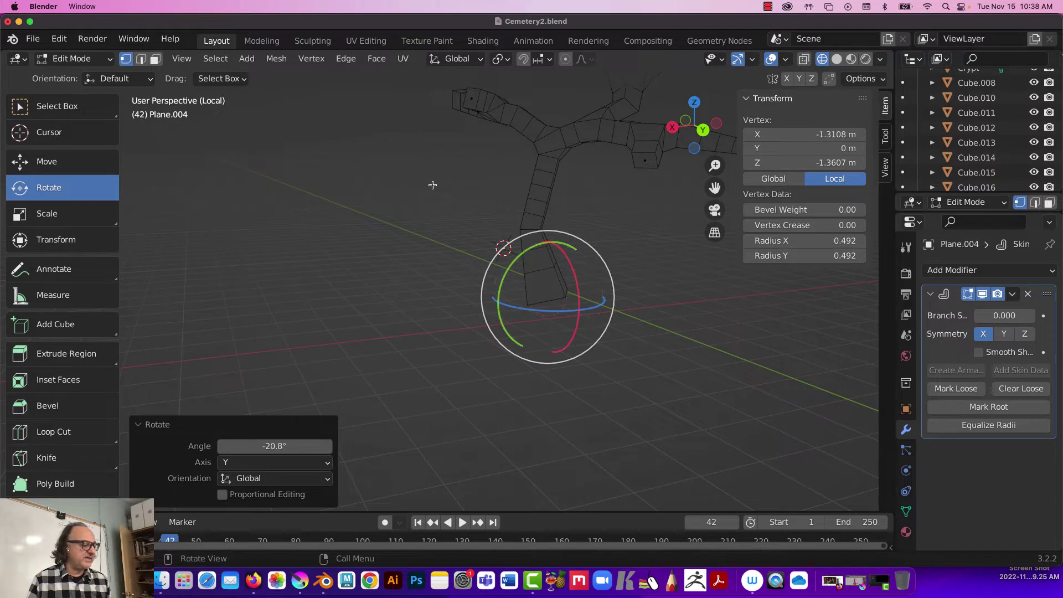
left_click(445, 180)
- Thicken the trunk's bend vertex to a skin radius of about 0.391 and raise it about 0.29 m along Z
left_click(40, 161)
middle_click_drag(502, 218, 398, 213)
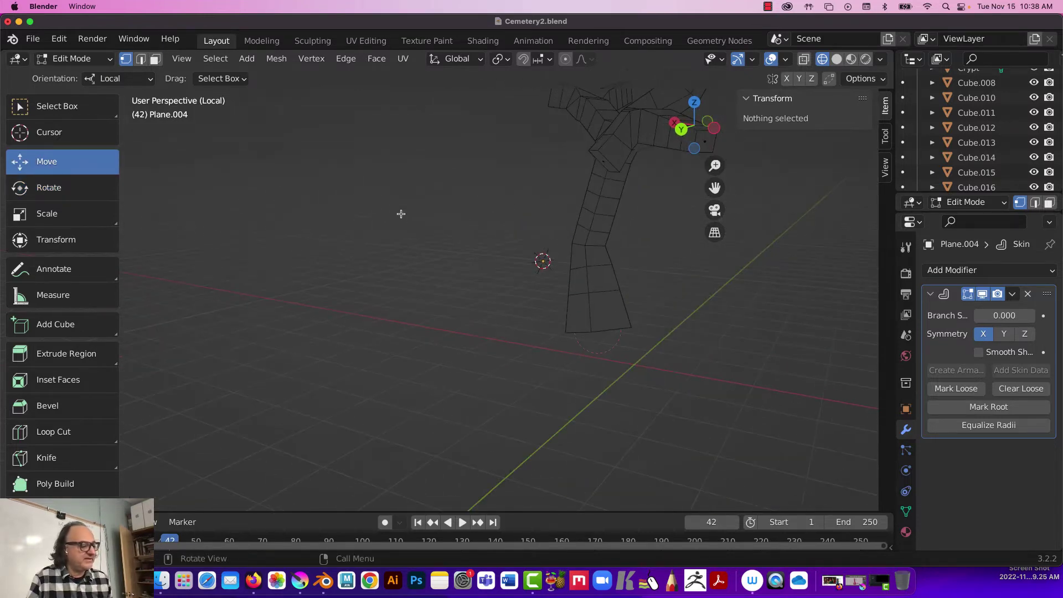
left_click(589, 246)
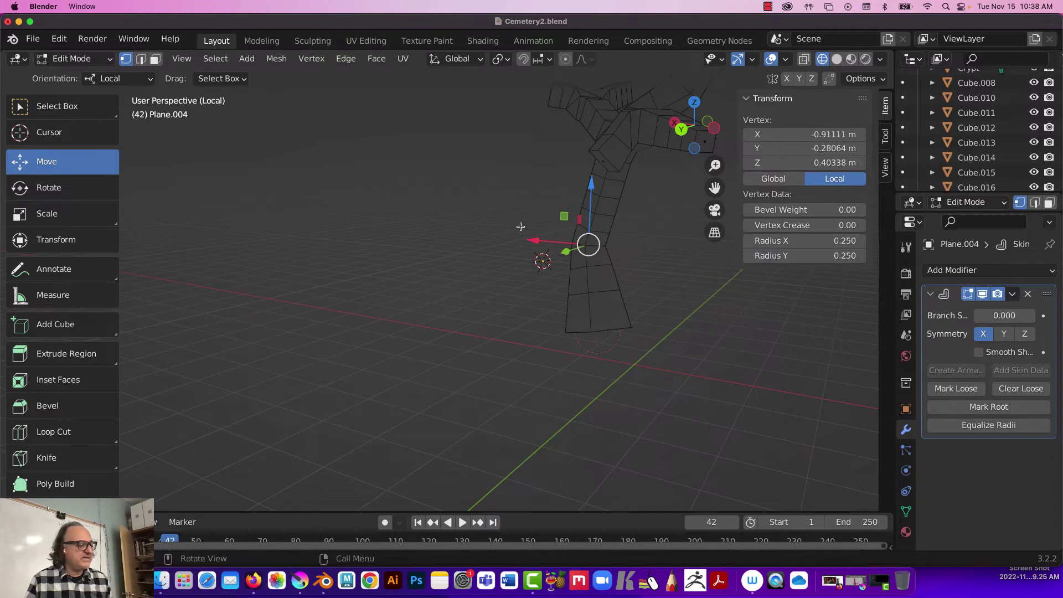
middle_click_drag(527, 248, 602, 255)
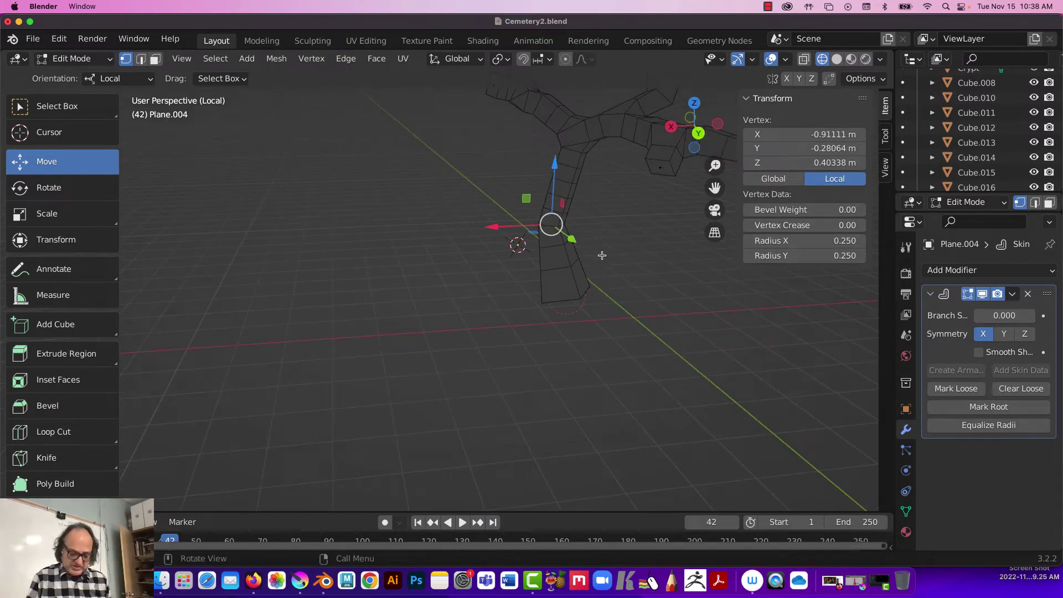
key("ctrl+a")
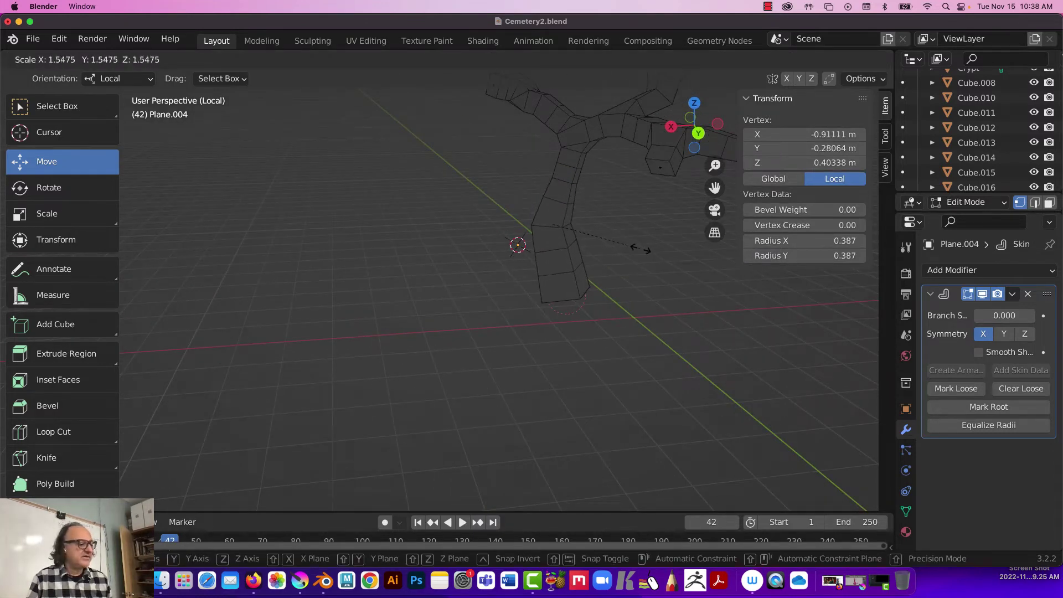
left_click(640, 248)
left_click_drag(552, 176, 556, 169)
- Select the remaining branch and twig end vertices together and shrink their skin radius so the ends taper
middle_click_drag(485, 147, 367, 290)
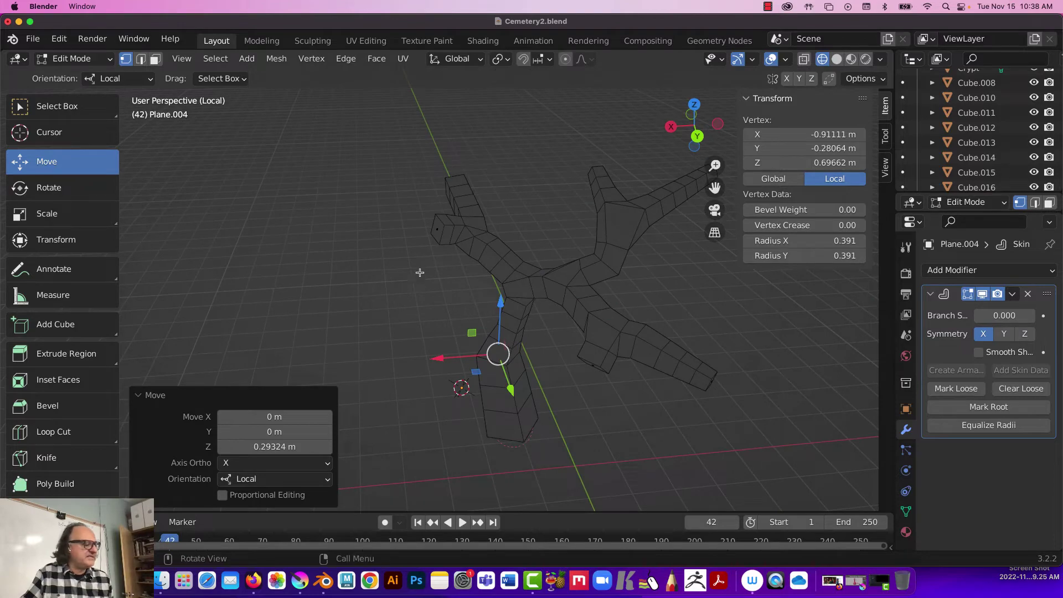
left_click(432, 229)
middle_click_drag(432, 229, 620, 227)
left_click(312, 260, "shift")
middle_click_drag(312, 261, 261, 227)
left_click(591, 343, "shift")
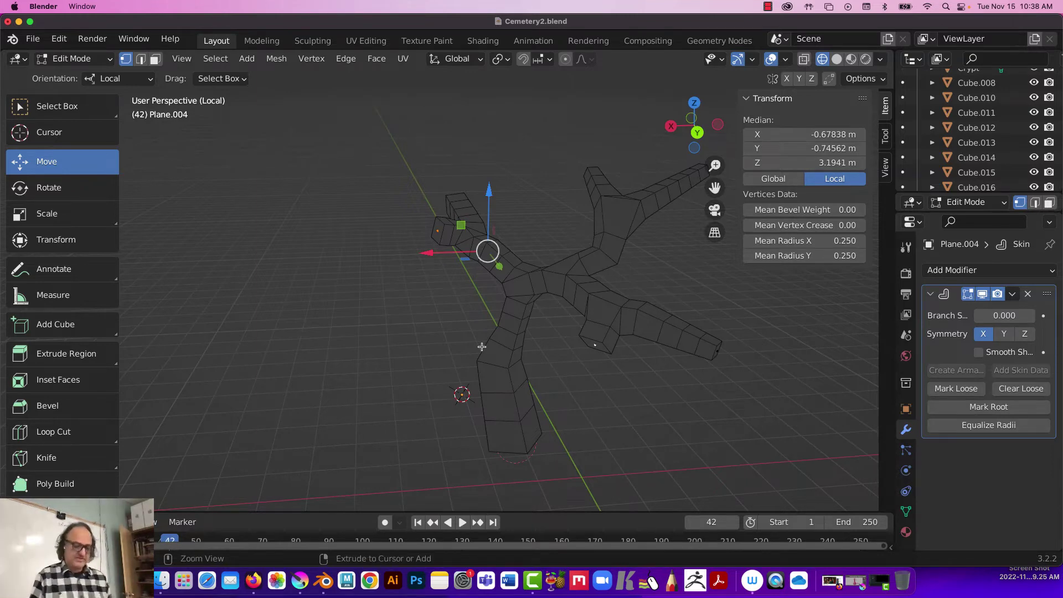
key("ctrl+a")
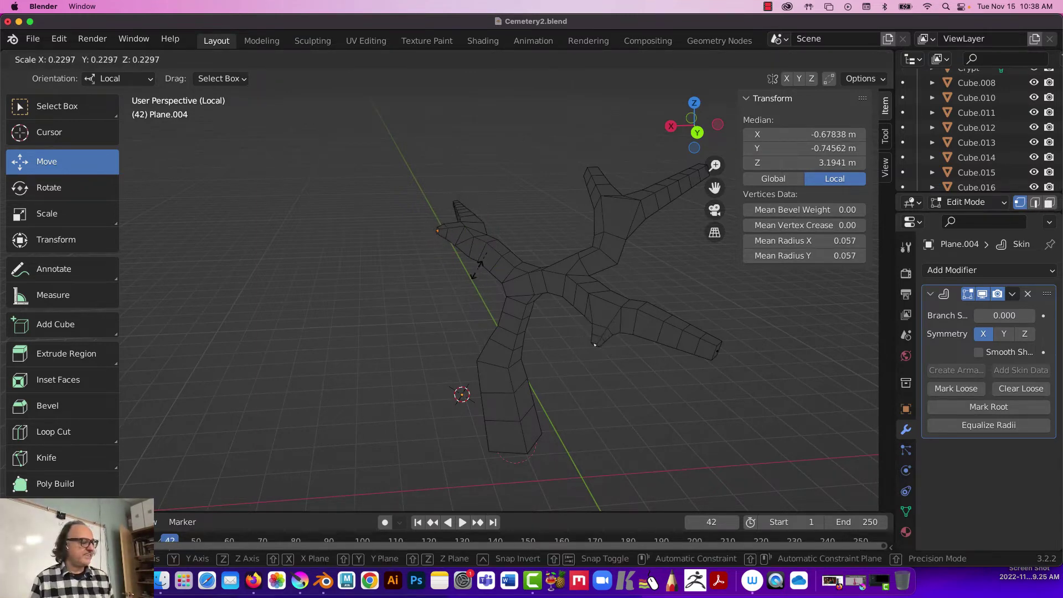
left_click(474, 292)
- Scale the skin by about 1.128 at the junction vertex where the upper and lower side branches split
middle_click_drag(427, 312, 534, 309)
left_click(553, 256)
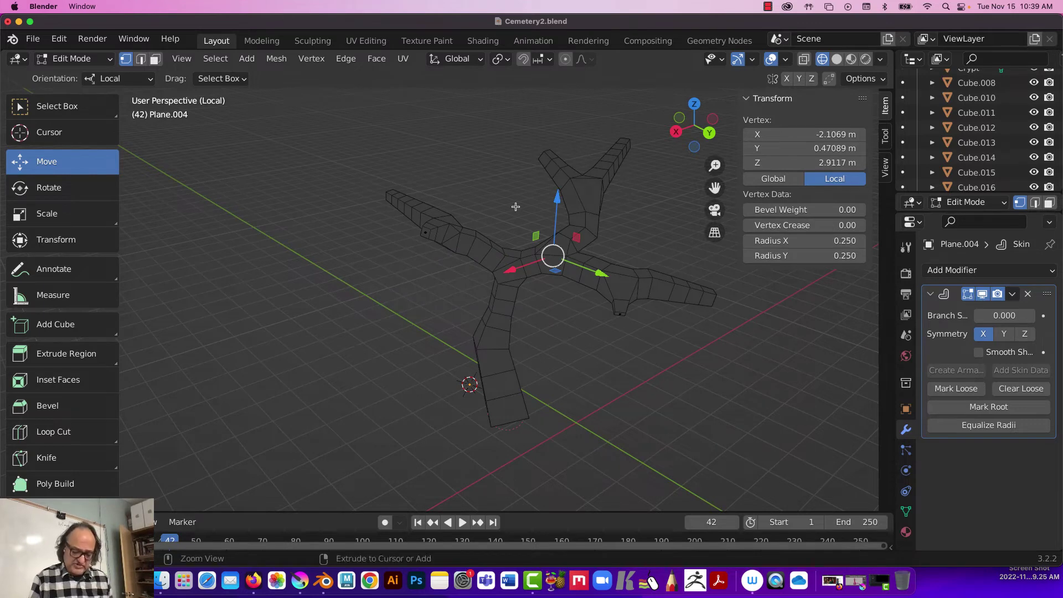
key("ctrl+a")
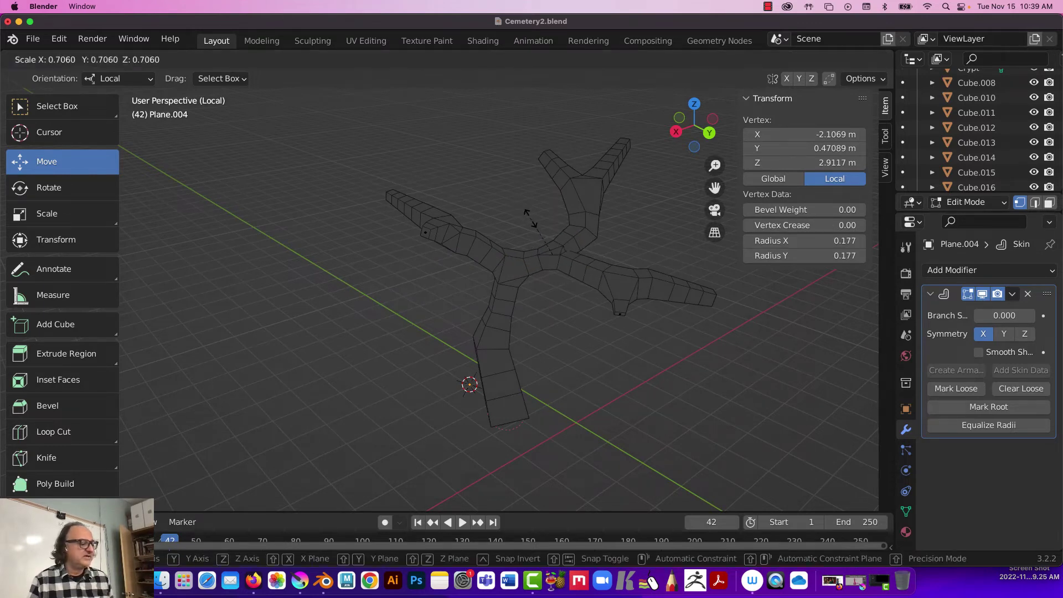
left_click(507, 204)
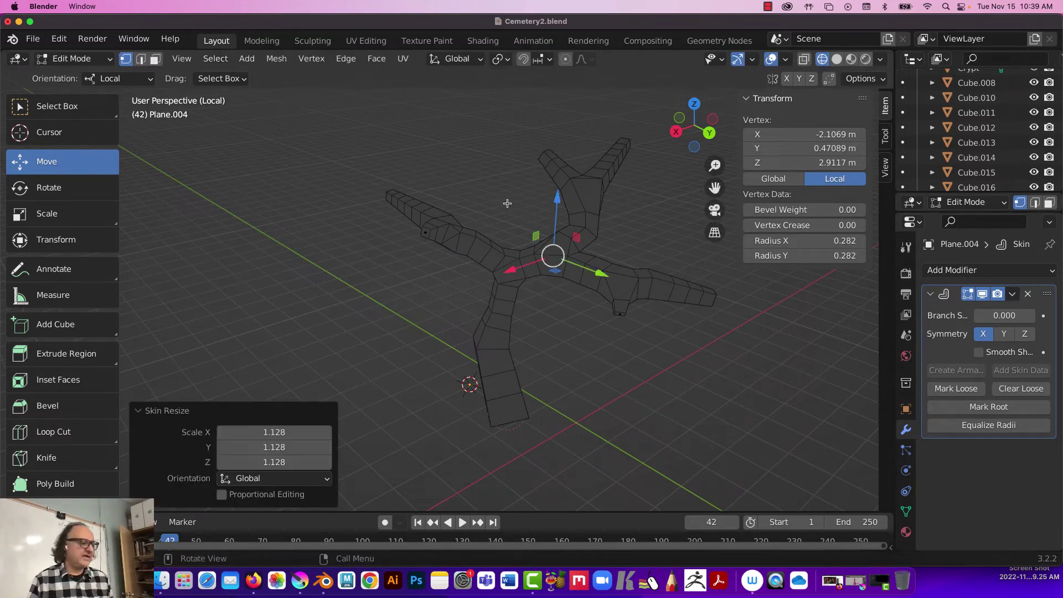
- Scale the skin by about 1.372 at the vertex where the trunk meets the branches, for a radius of about 0.343
left_click(495, 285)
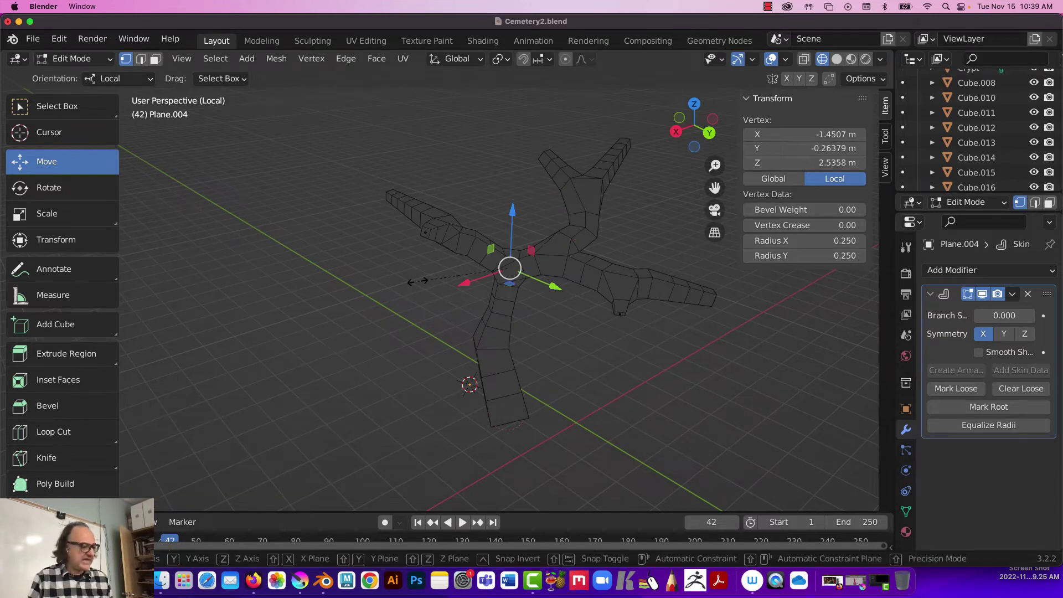
key("ctrl+a")
middle_click_drag(387, 264, 432, 285)
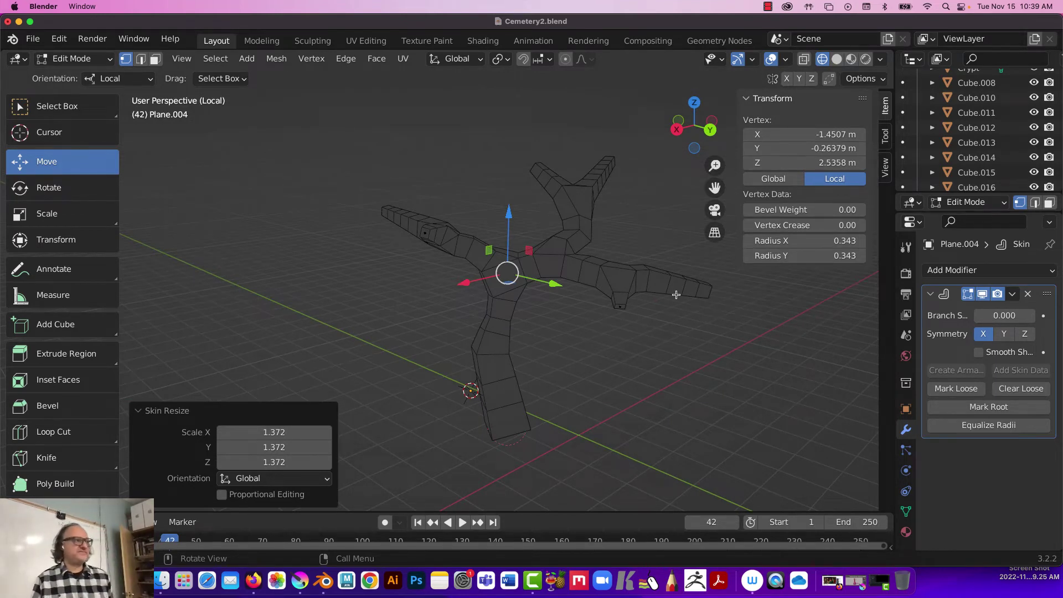
- Add a Subdivision Surface modifier to the tree after the Skin modifier, with a viewport level of 1
left_click(969, 270)
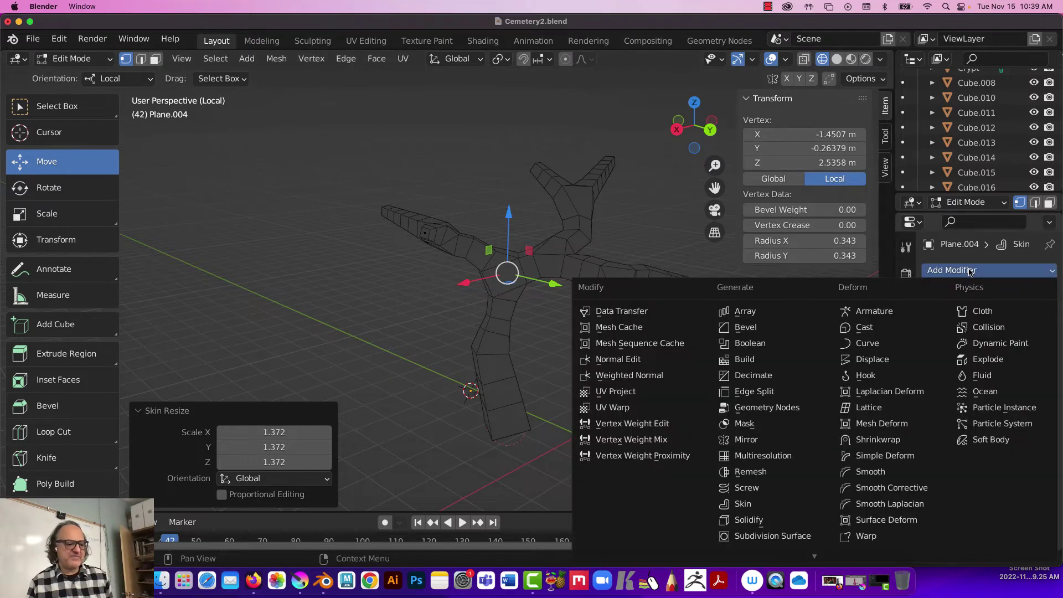
scroll(772, 529, "down", 2)
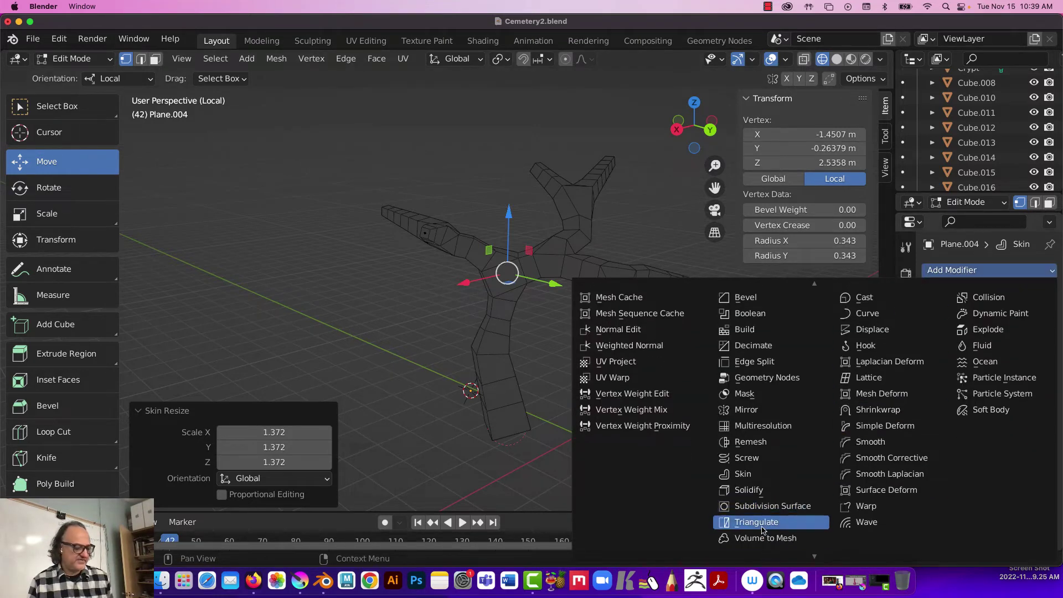
left_click(754, 506)
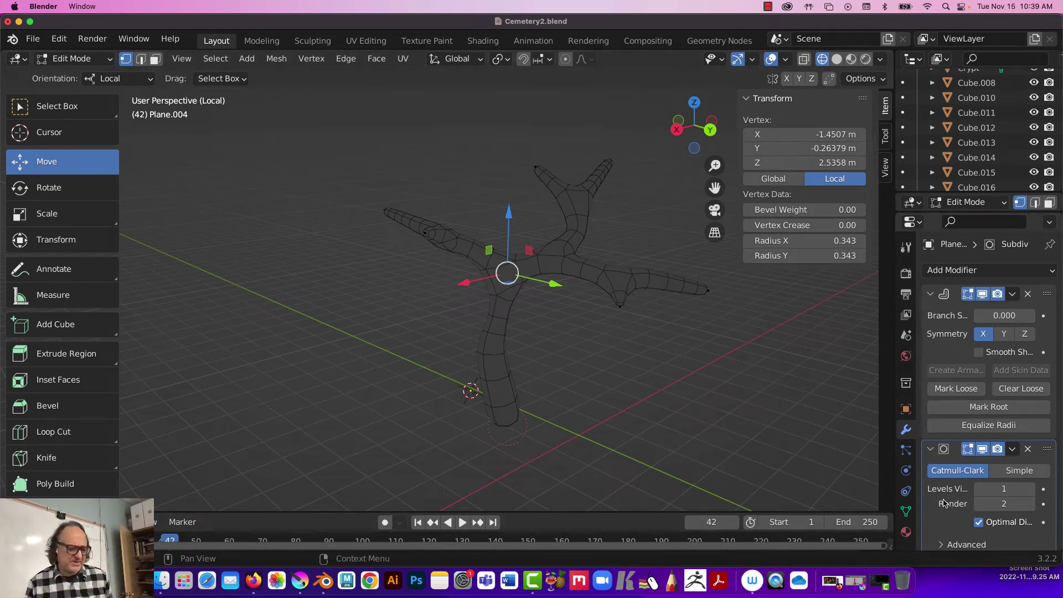
left_click(1030, 490)
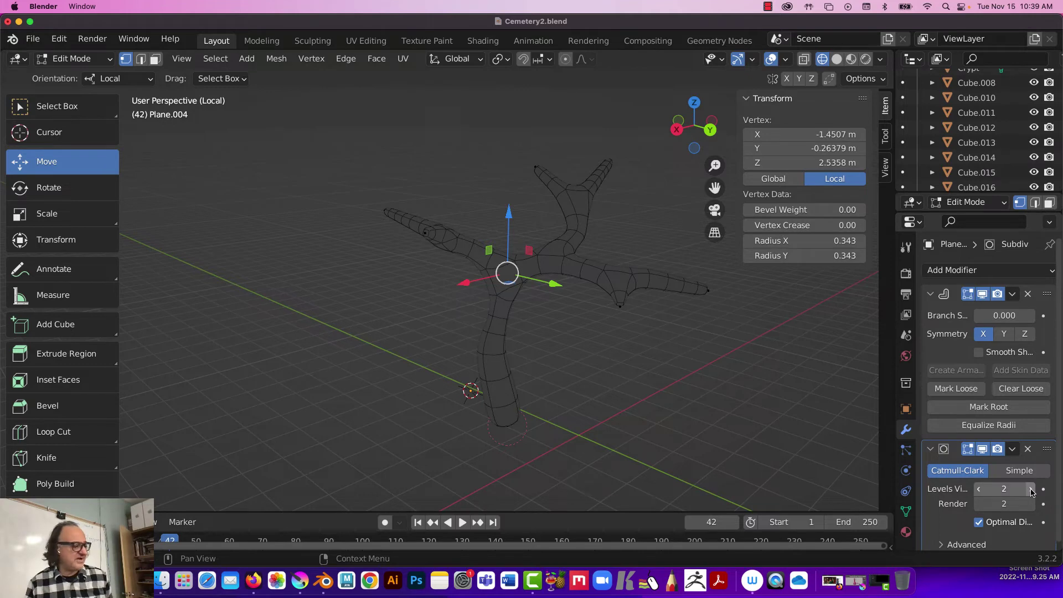
left_click(978, 489)
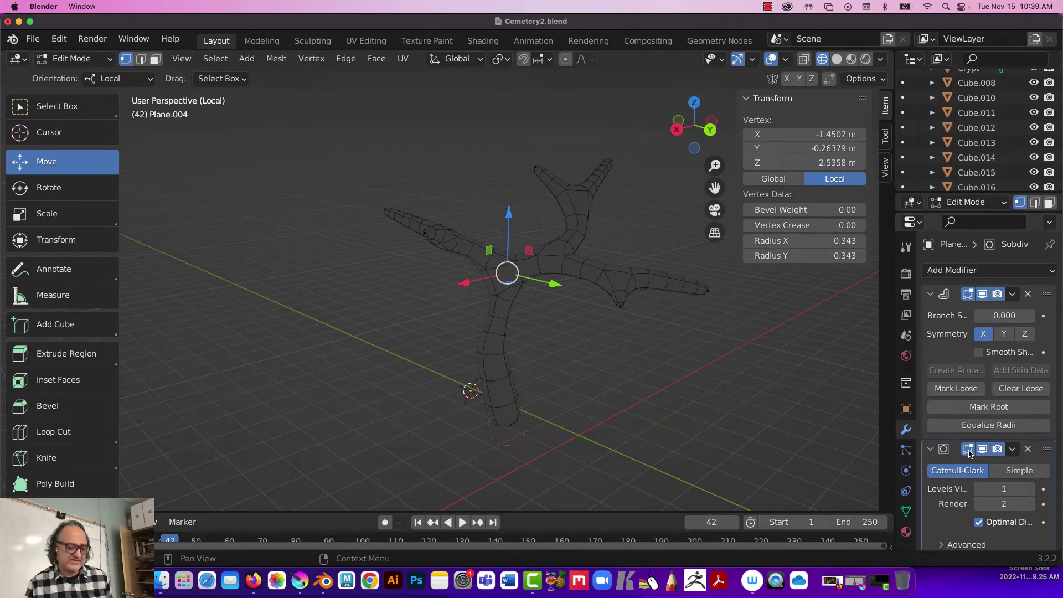
scroll(962, 504, "down", 1)
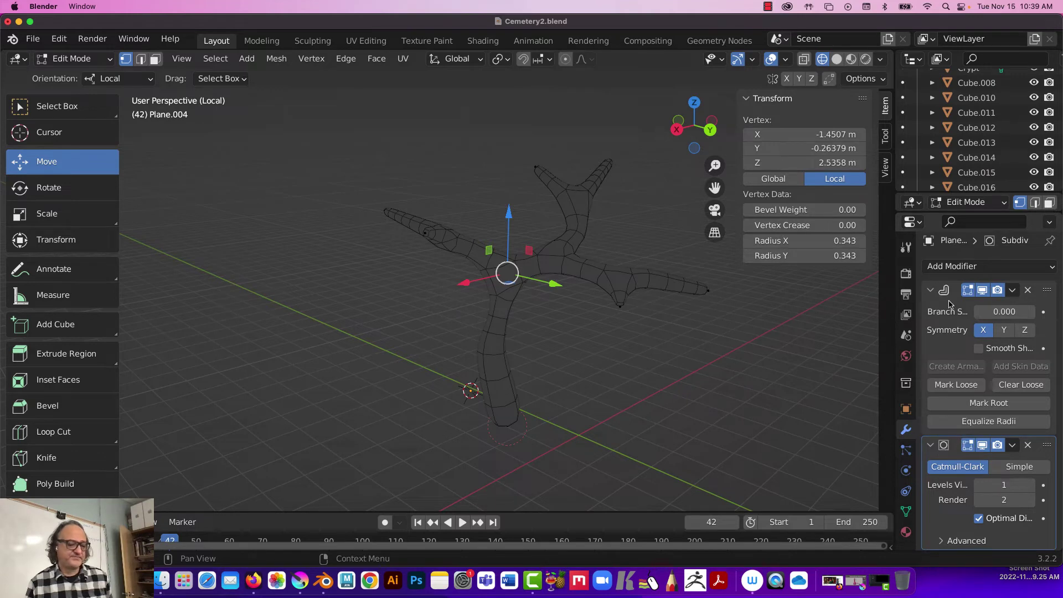
- Reposition the side branch's short twig end, lowering it about 0.59 m, then raising it about 1.78 m and shifting it 0.57 m along Y
middle_click_drag(508, 342, 552, 368)
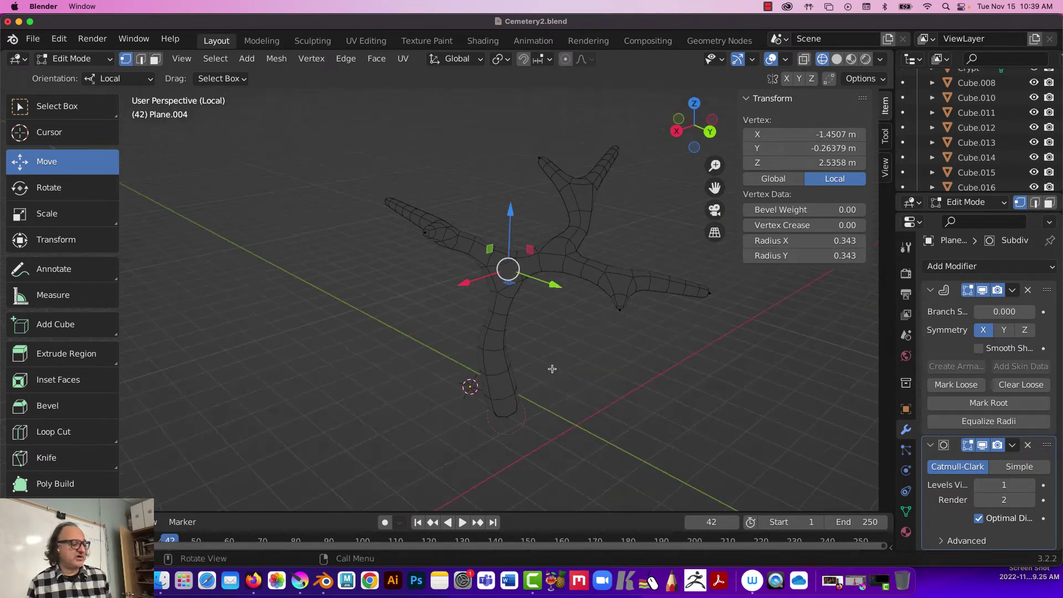
left_click(617, 310)
left_click_drag(617, 313, 612, 337)
middle_click_drag(613, 338, 496, 266)
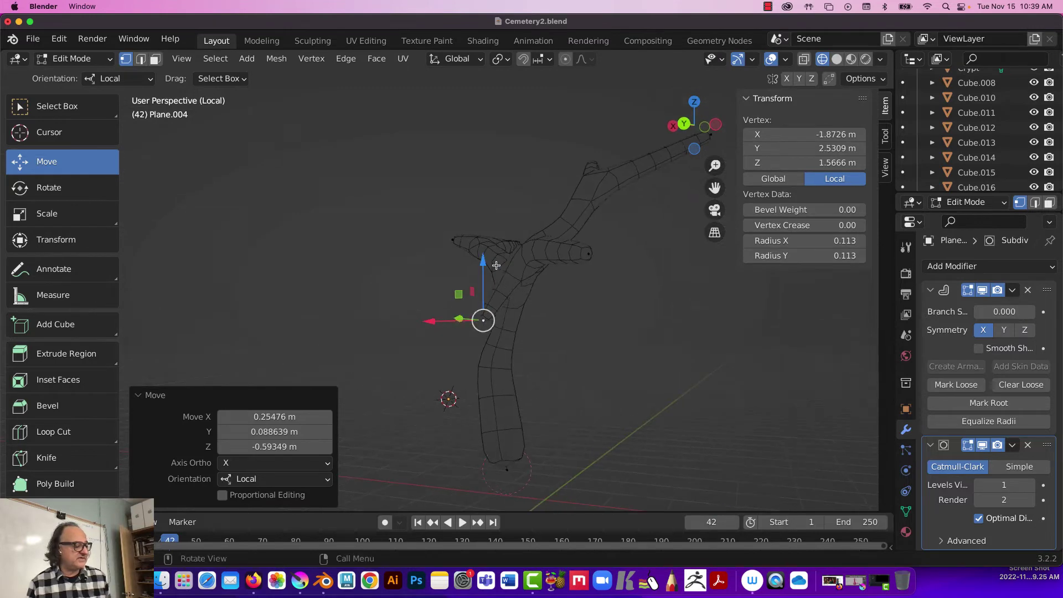
left_click_drag(478, 286, 472, 204)
middle_click_drag(473, 203, 545, 256)
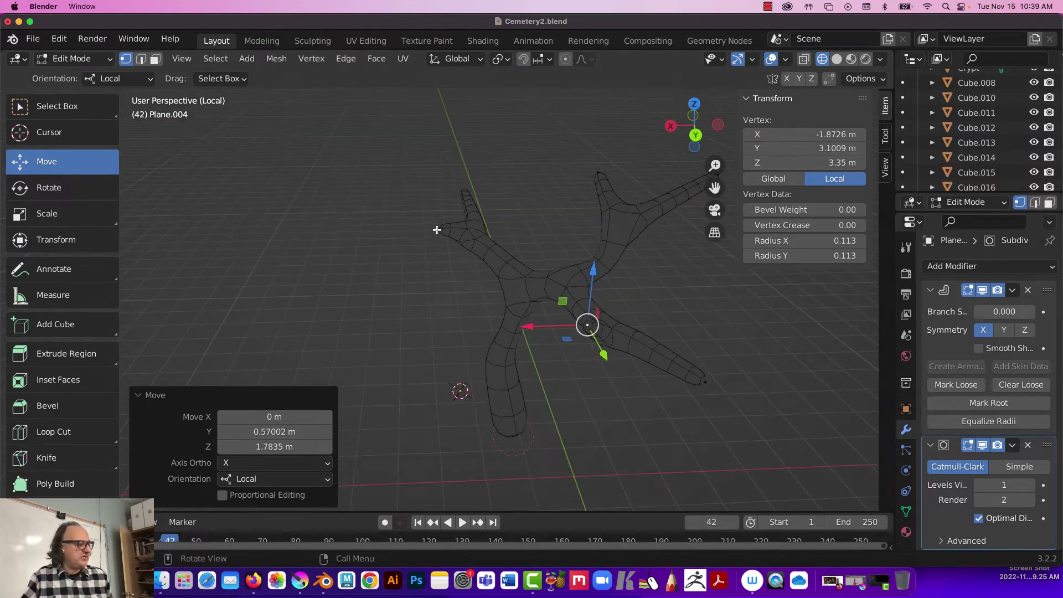
- Extend the opposite branch's twig end outward along X and raise it about 0.44 m along Z
left_click(437, 229)
key("g")
key("x")
left_click(404, 230)
left_click_drag(405, 204, 407, 183)
middle_click_drag(406, 183, 422, 204)
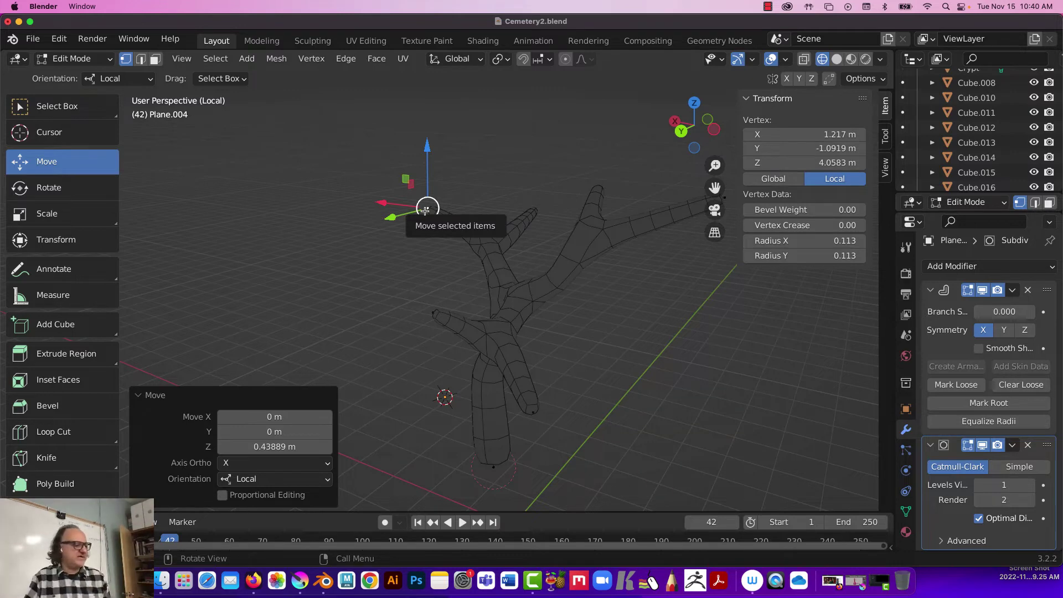
- Thin the skin at the upper branch's fork vertex by a factor of about 0.738, to a radius of about 0.185
left_click(580, 232)
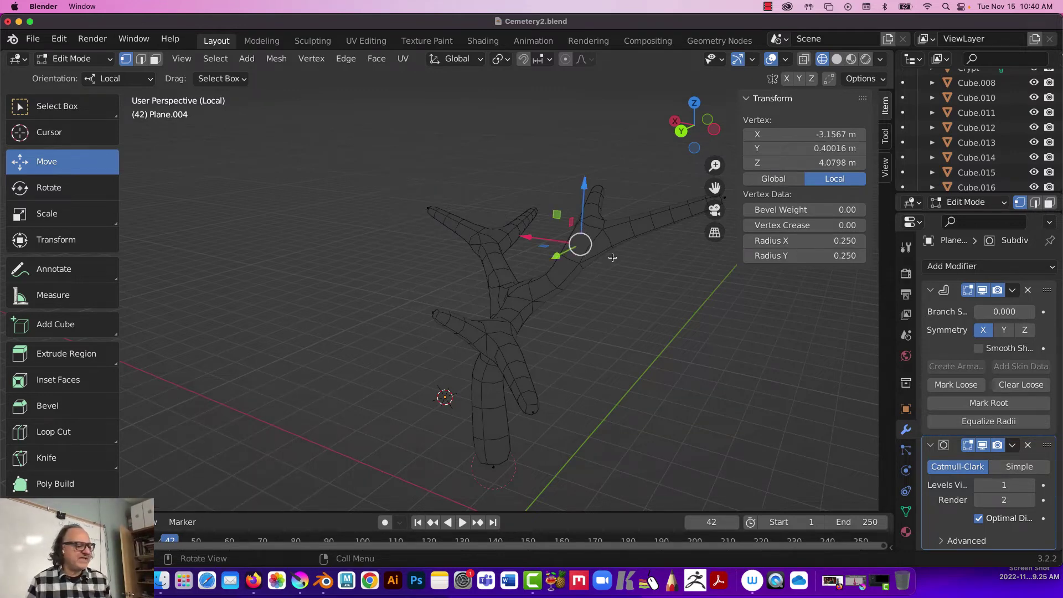
key("ctrl+a")
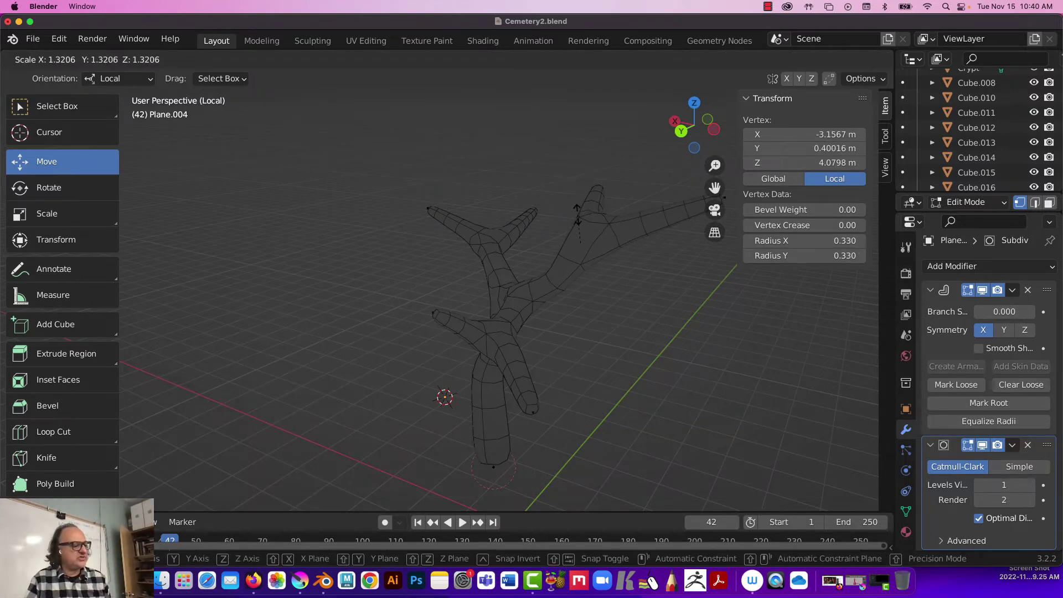
left_click(587, 237)
middle_click_drag(580, 239, 432, 216)
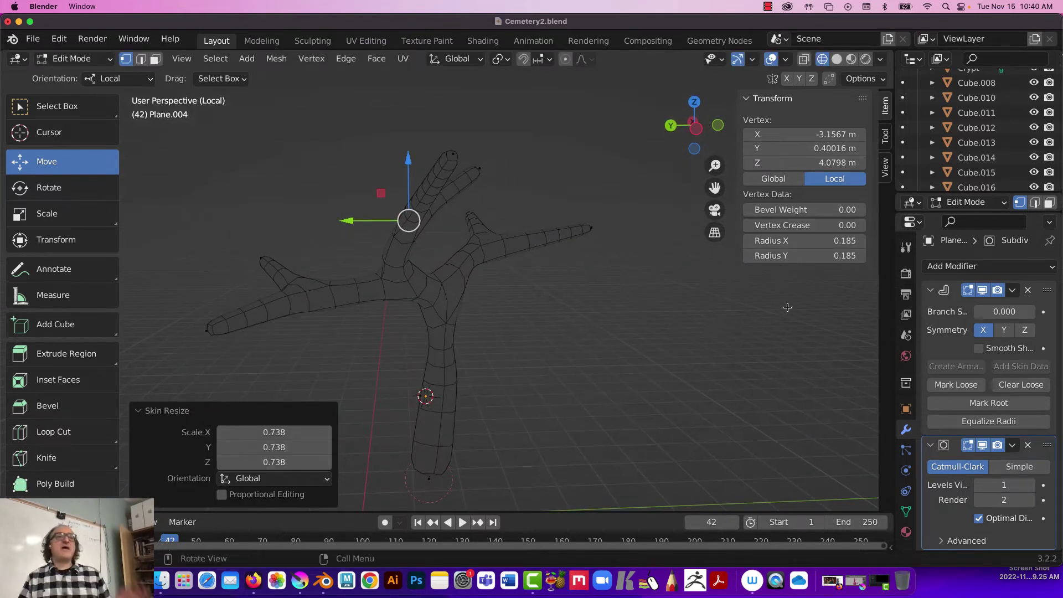
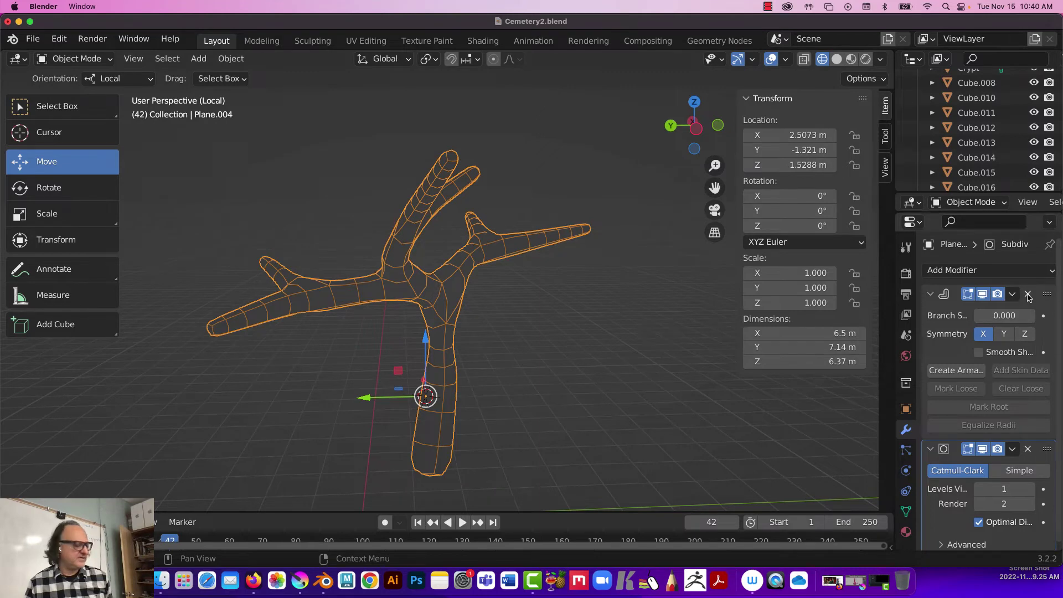
- Apply the Skin modifier and the Subdivision Surface modifier to the tree in Object Mode
middle_click_drag(482, 323, 451, 306)
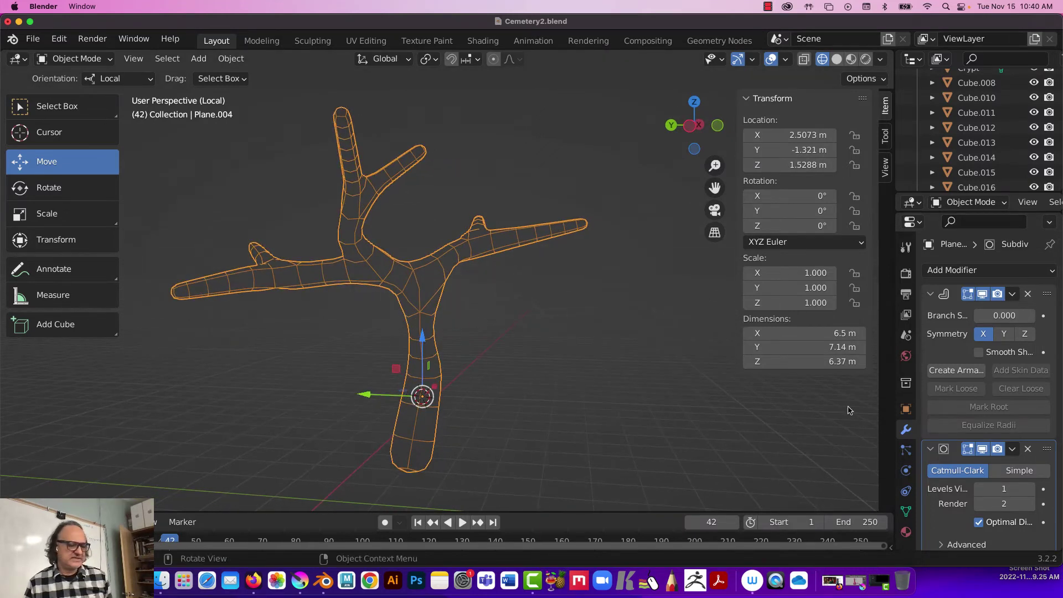
left_click(1012, 294)
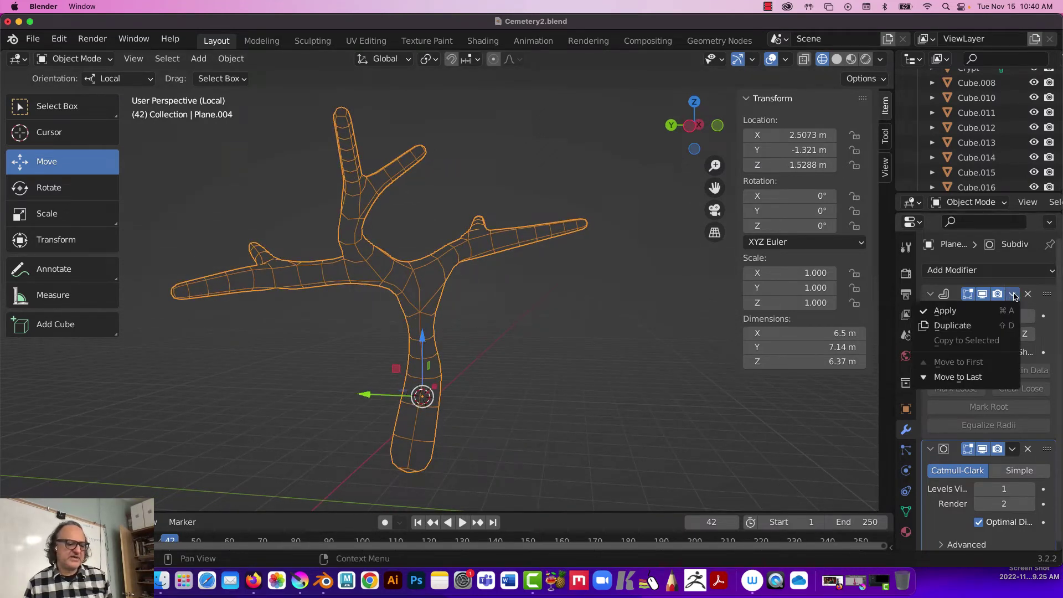
left_click(1015, 308)
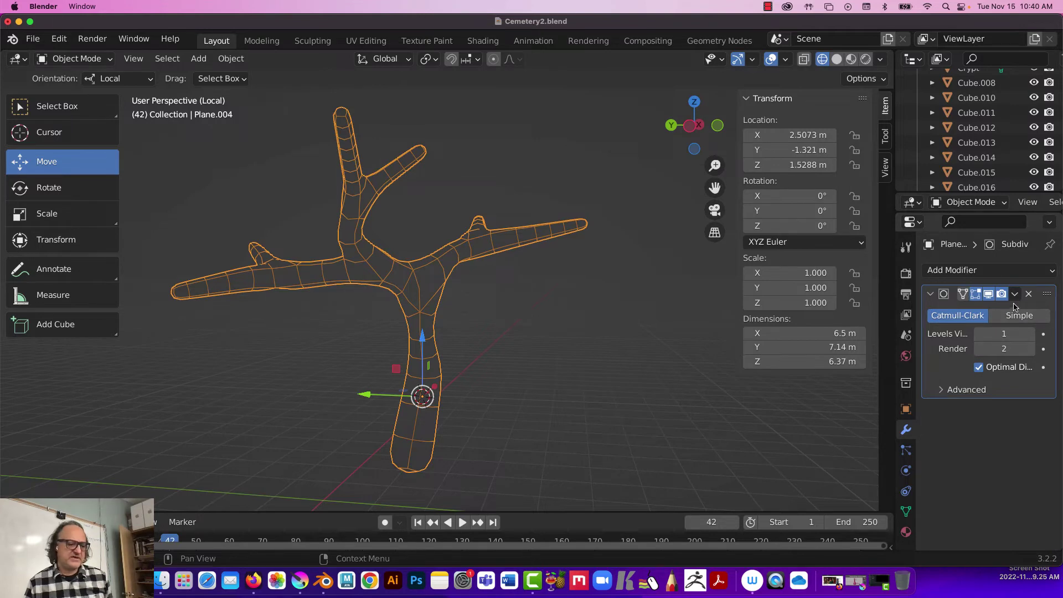
left_click(1014, 294)
left_click(963, 312)
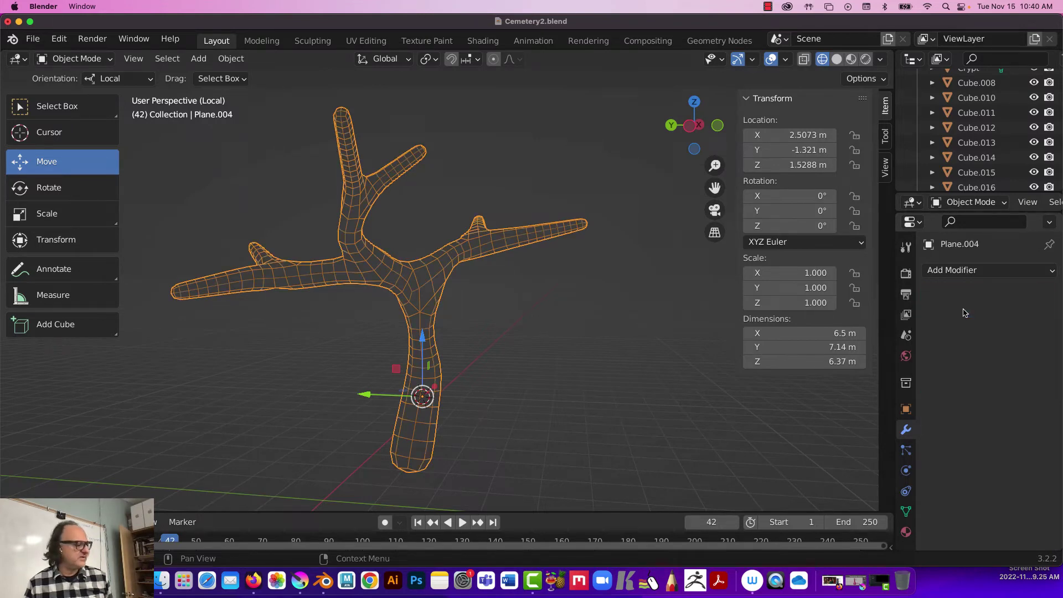
- Display the tree in solid shading and inspect the lower end of its trunk up close
middle_click_drag(371, 227, 437, 218)
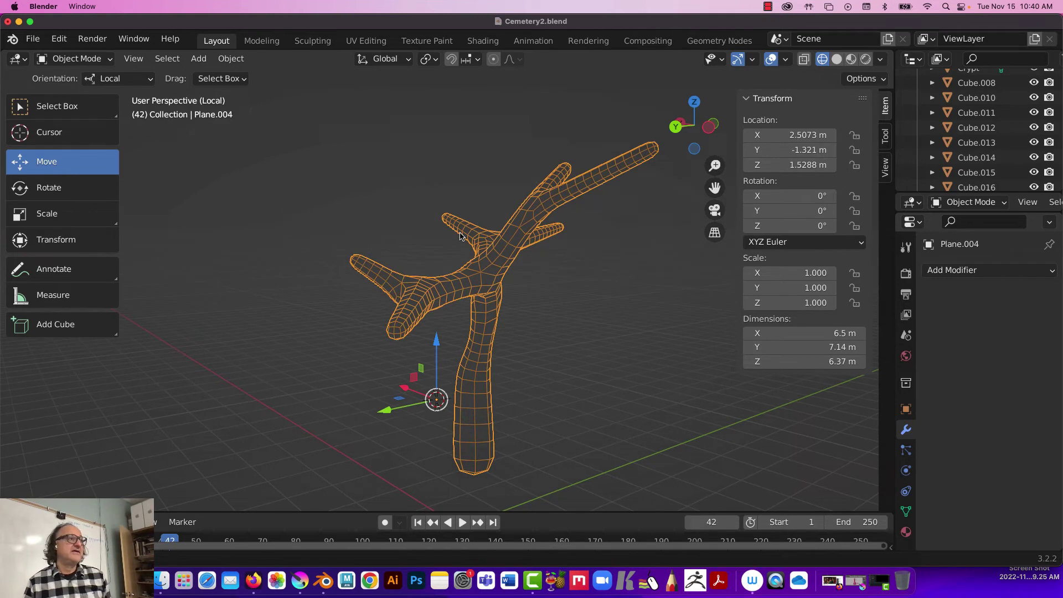
left_click(836, 59)
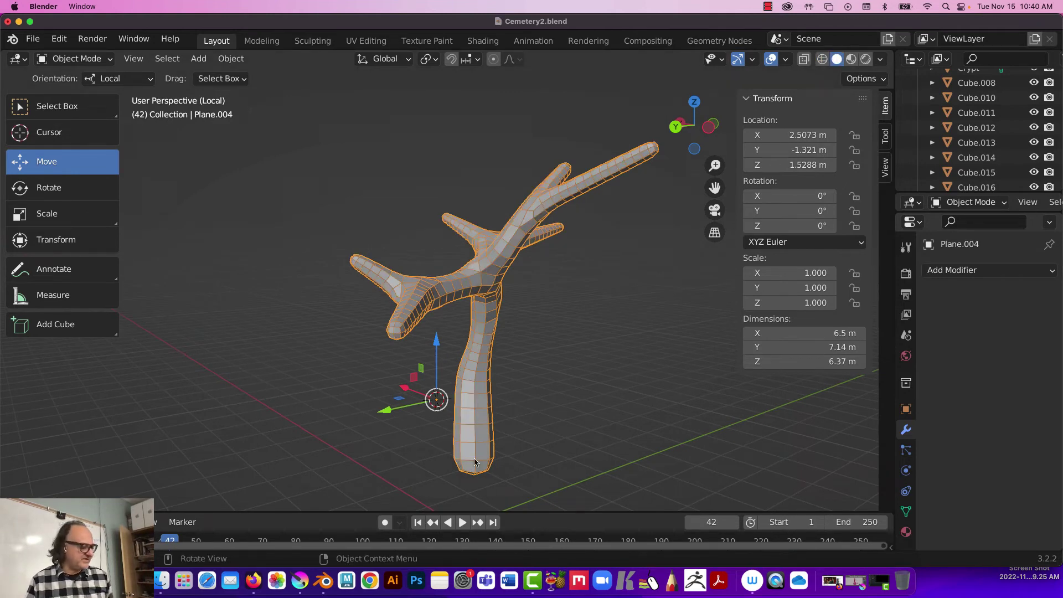
middle_click_drag(497, 456, 560, 447)
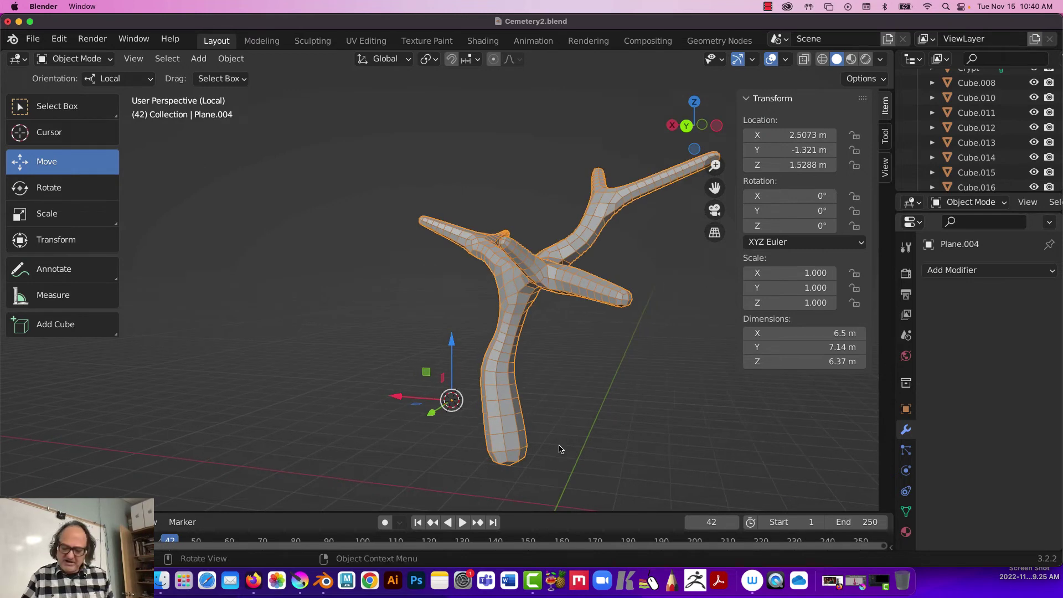
middle_click_drag(421, 490, 420, 351, "shift")
scroll(528, 276, "up", 3)
scroll(527, 271, "down", 4)
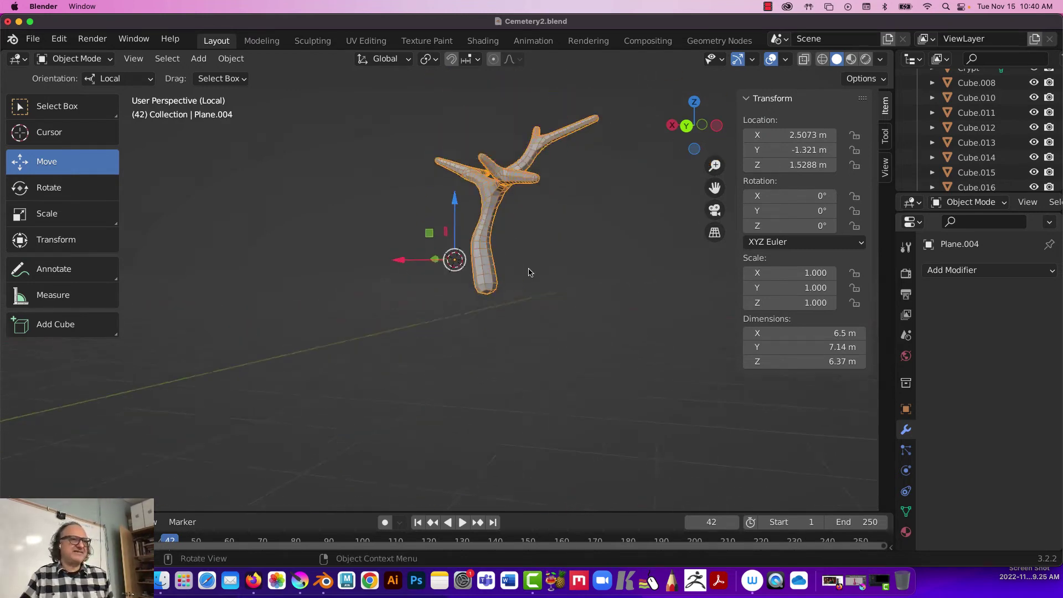
scroll(529, 279, "up", 5)
scroll(528, 280, "up", 2)
middle_click_drag(527, 280, 553, 266)
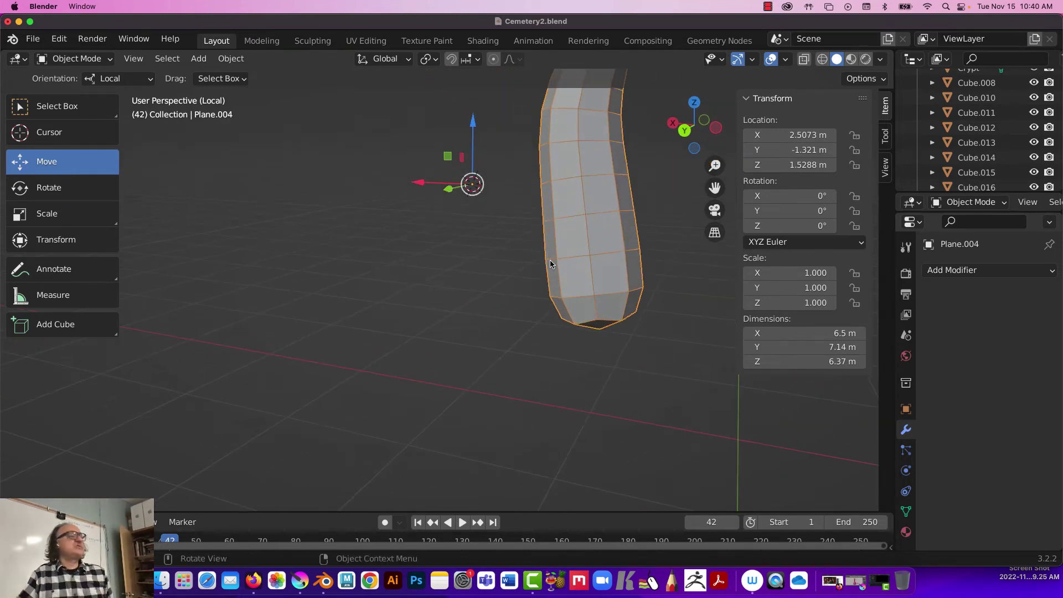
- Select the lowest horizontal edge loop around the trunk in Edit Mode and scale it by about 1.421 to flare the base
key("Tab")
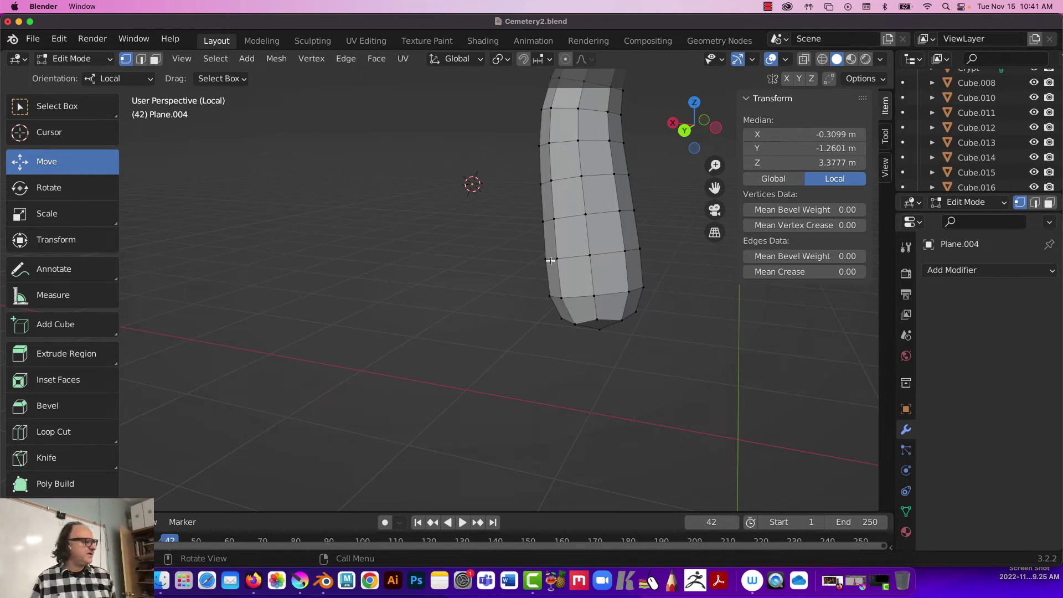
left_click(140, 58)
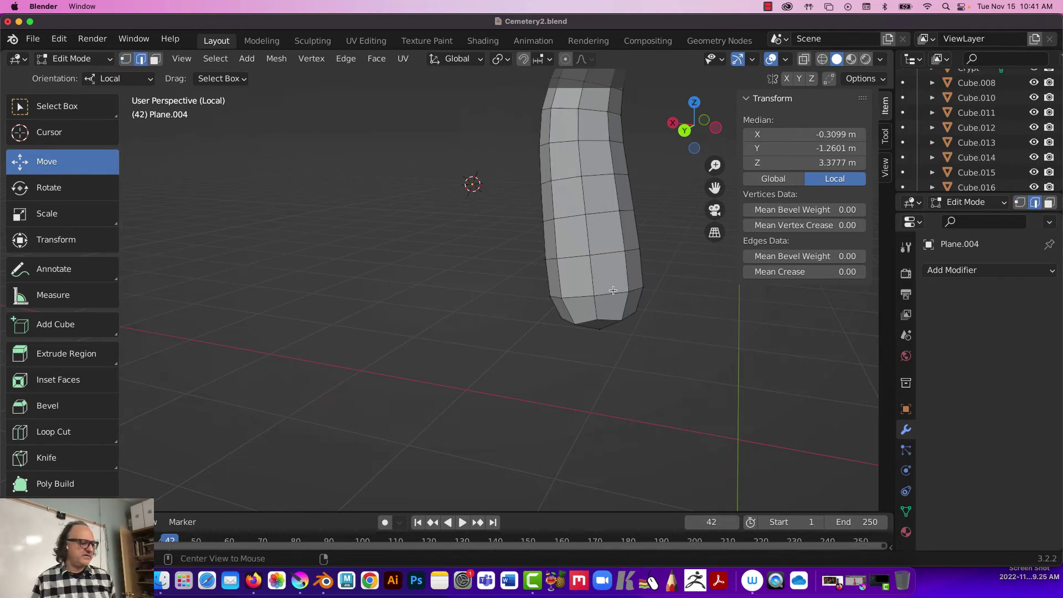
left_click(612, 291, "alt")
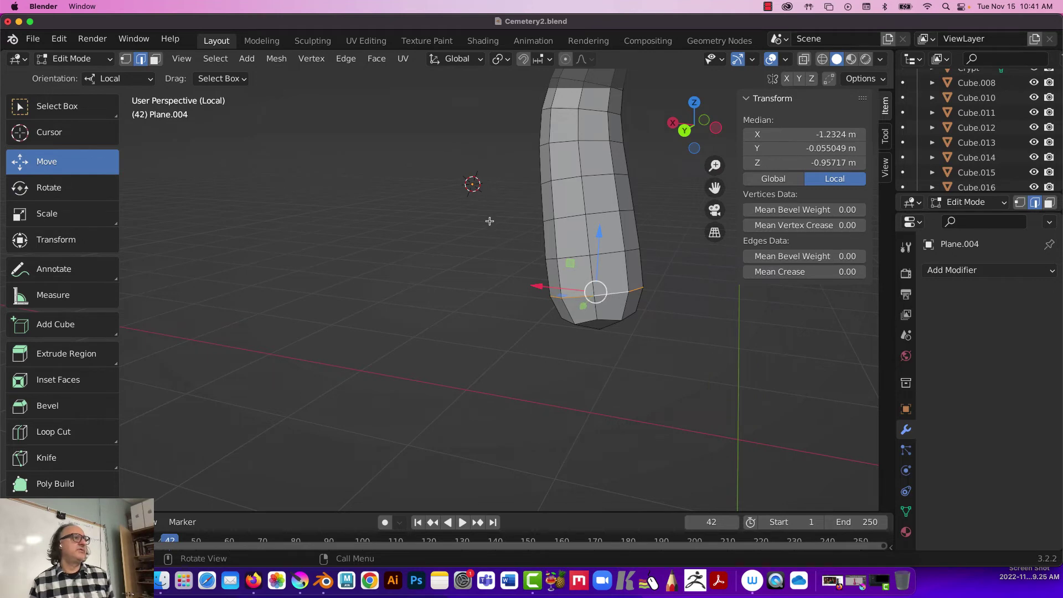
middle_click_drag(455, 201, 458, 243)
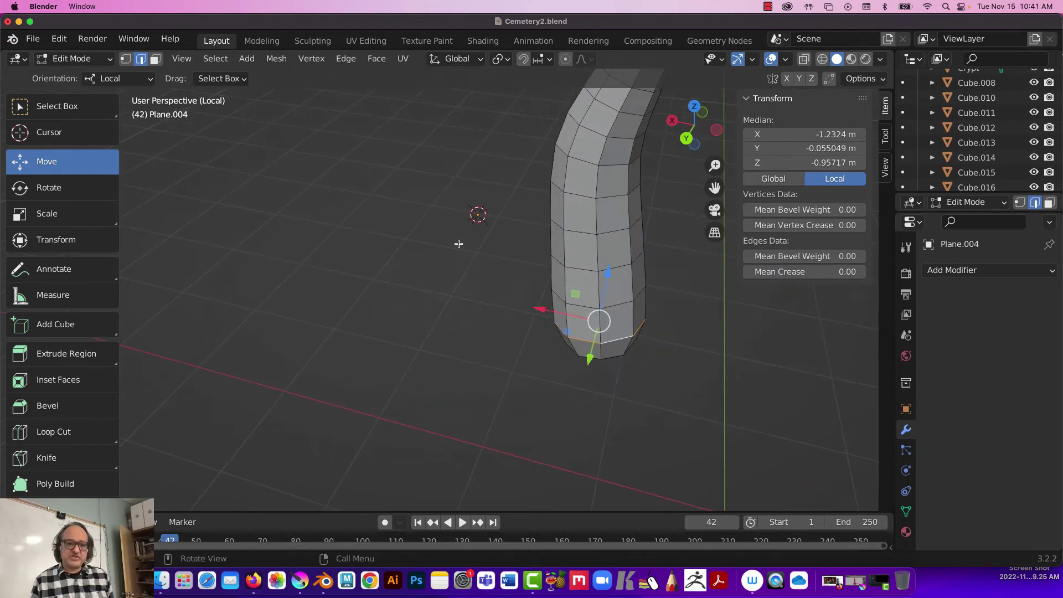
key("s")
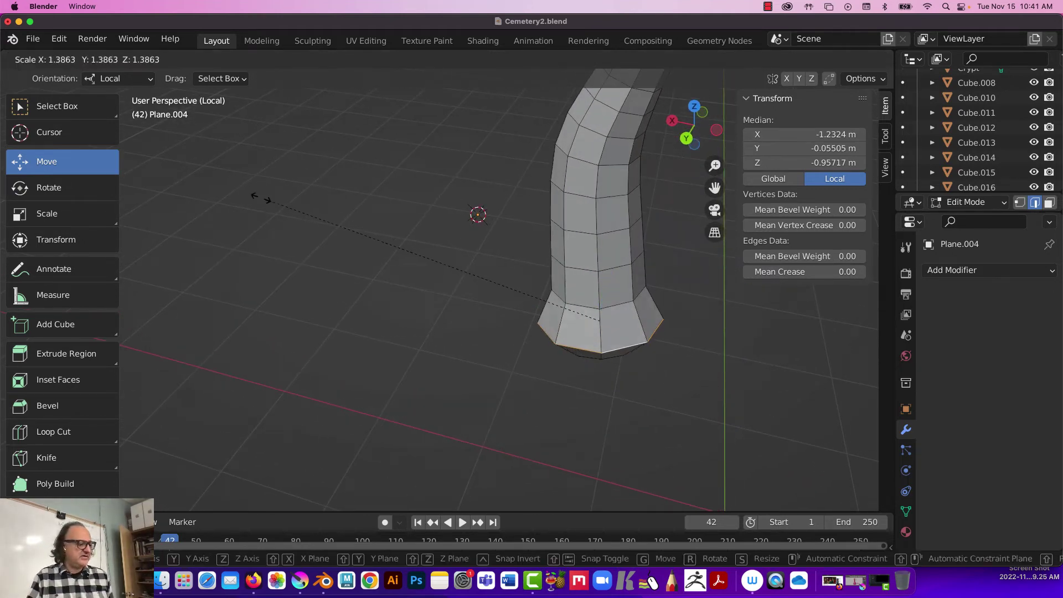
left_click(258, 195)
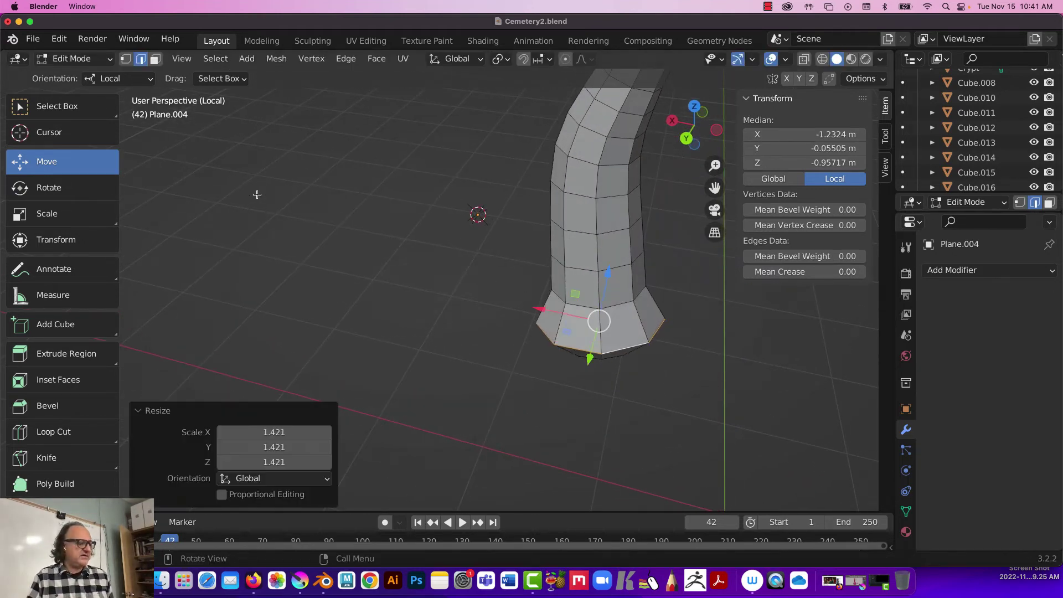
- Scale the next edge loop above the flared trunk base by about 1.137 and switch to the back orthographic view
left_click(620, 305, "alt")
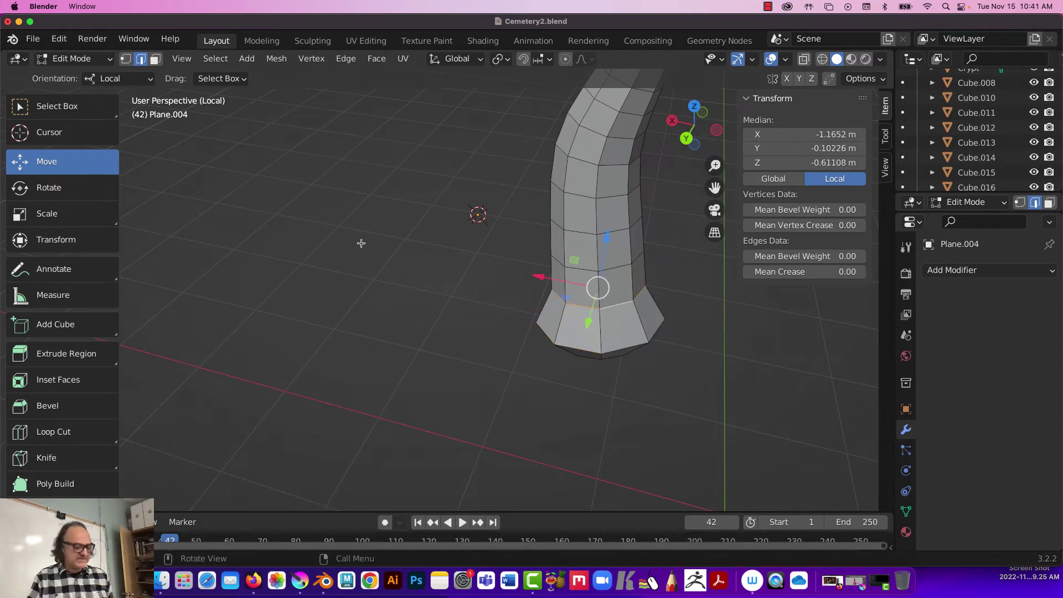
key("s")
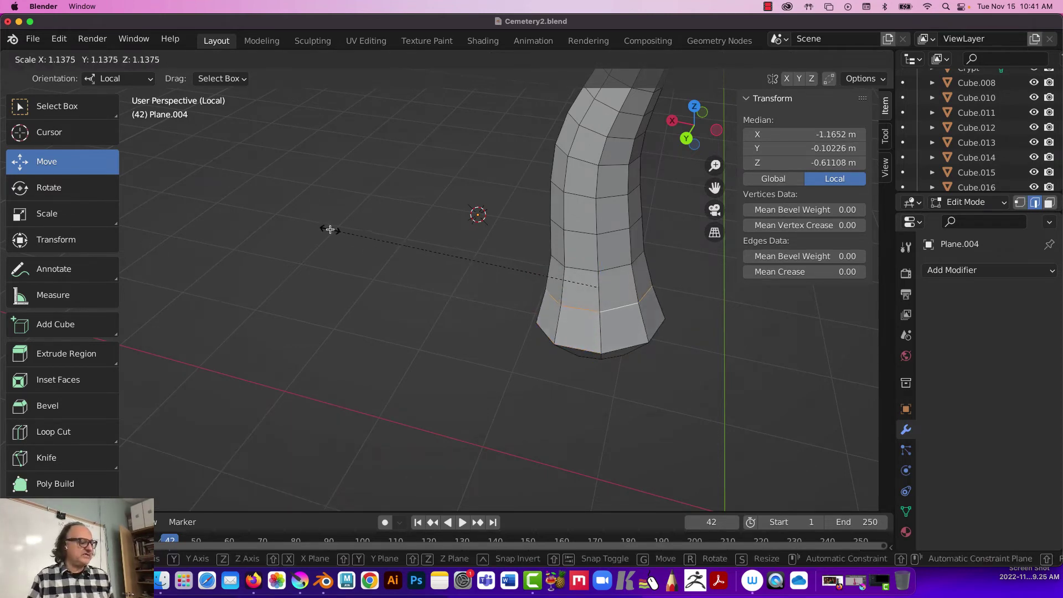
left_click(327, 227)
middle_click_drag(357, 249, 370, 218)
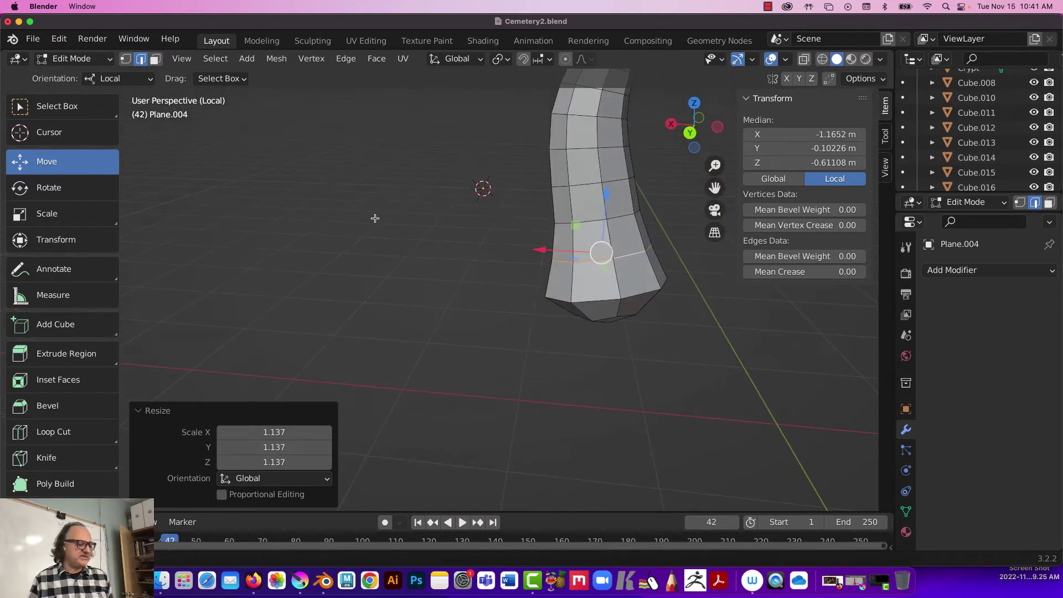
left_click(689, 133)
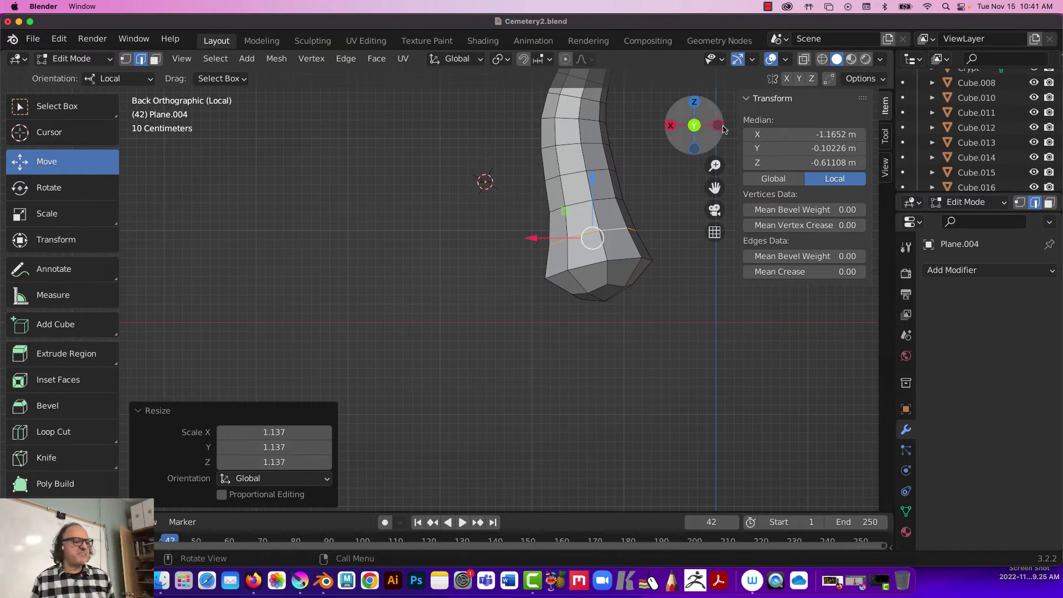
- Select the ring of faces closing the lower end of the trunk in see-through wireframe and delete those faces
left_click(822, 59)
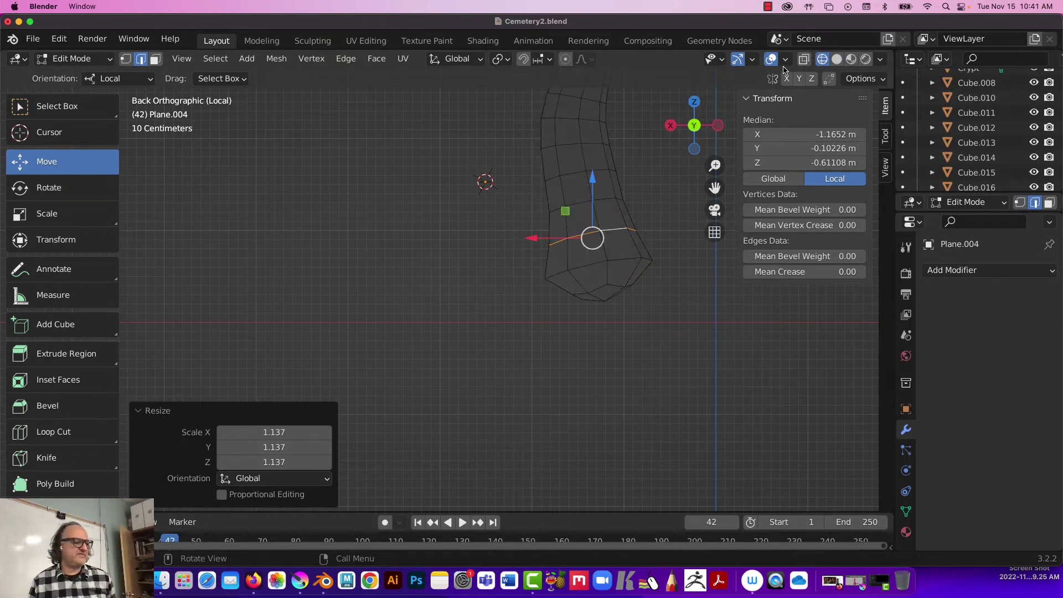
left_click(802, 59)
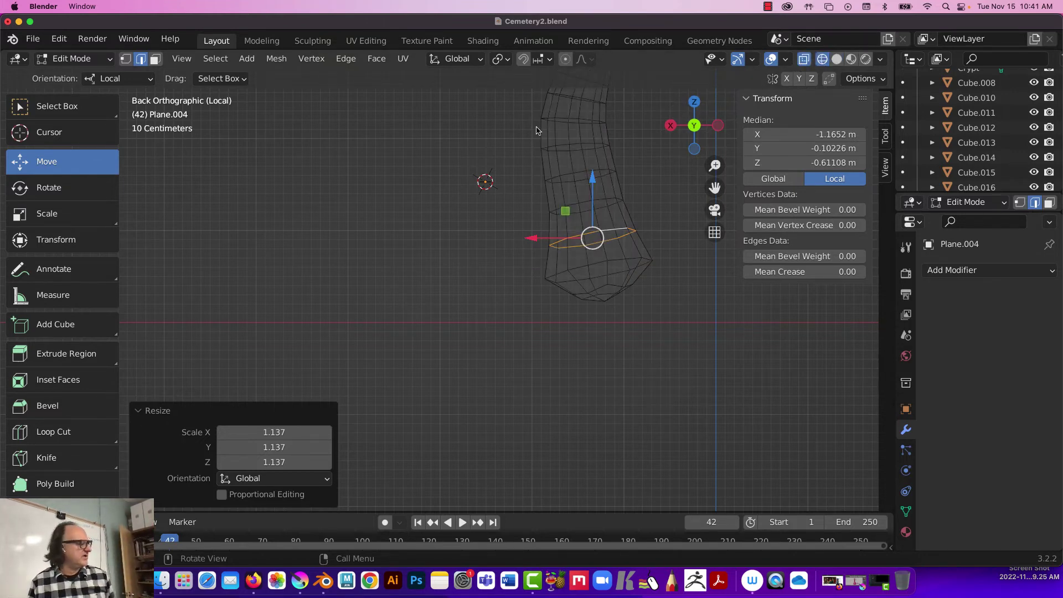
left_click(156, 58)
left_click_drag(537, 313, 634, 282)
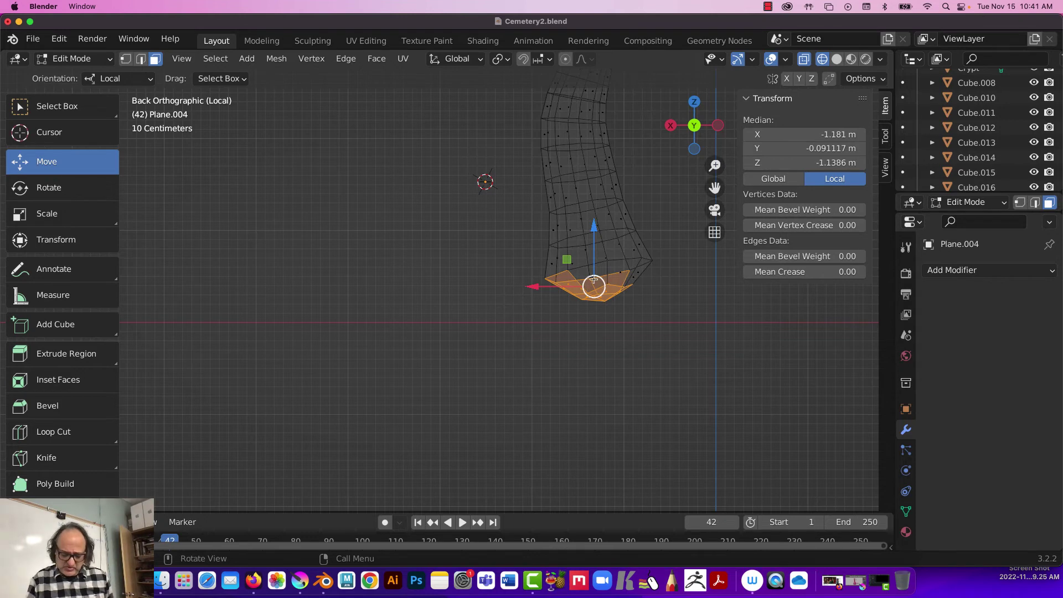
left_click(610, 270, "shift")
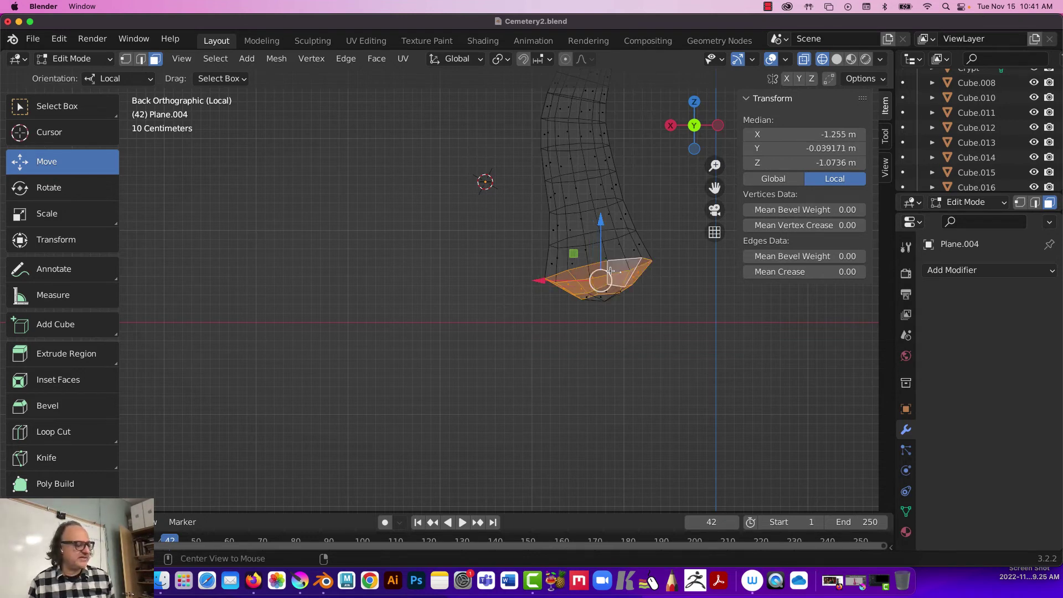
key("x")
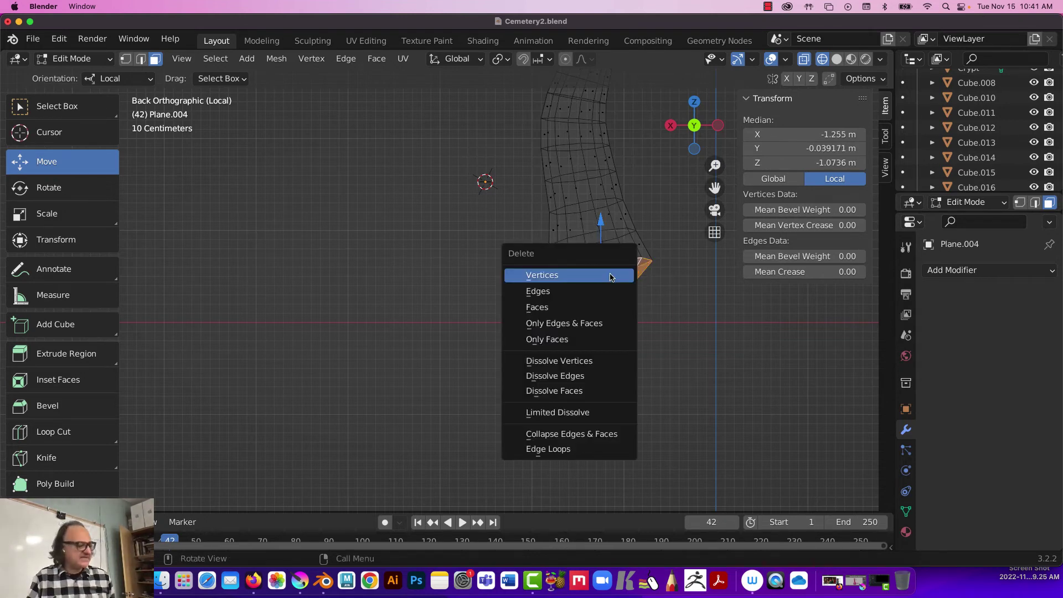
left_click(556, 309)
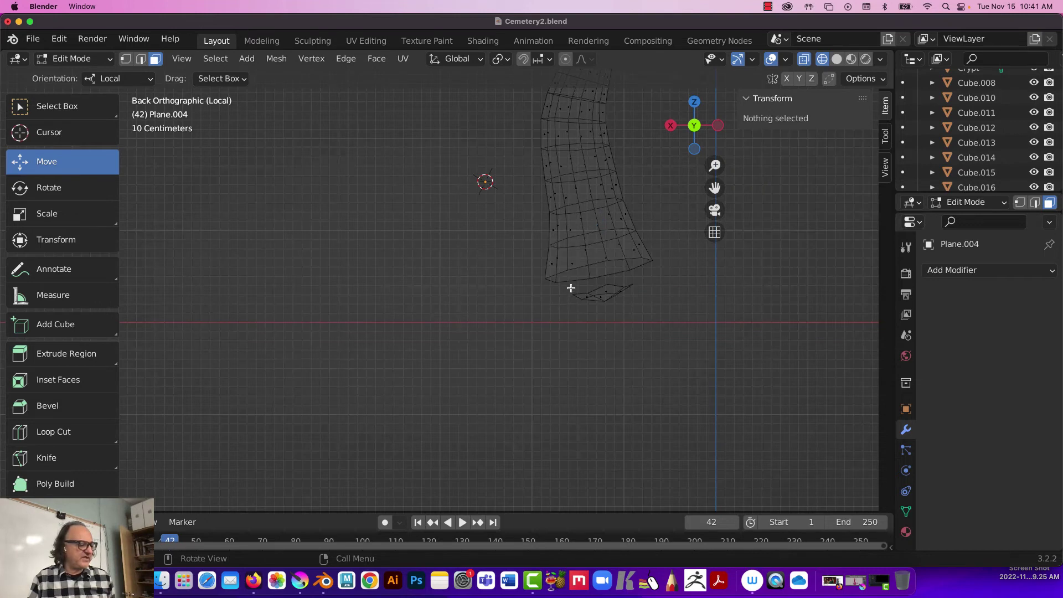
- Delete the leftover faces below the trunk and return to solid shading with the whole tree in view
left_click_drag(570, 288, 660, 320)
key("x")
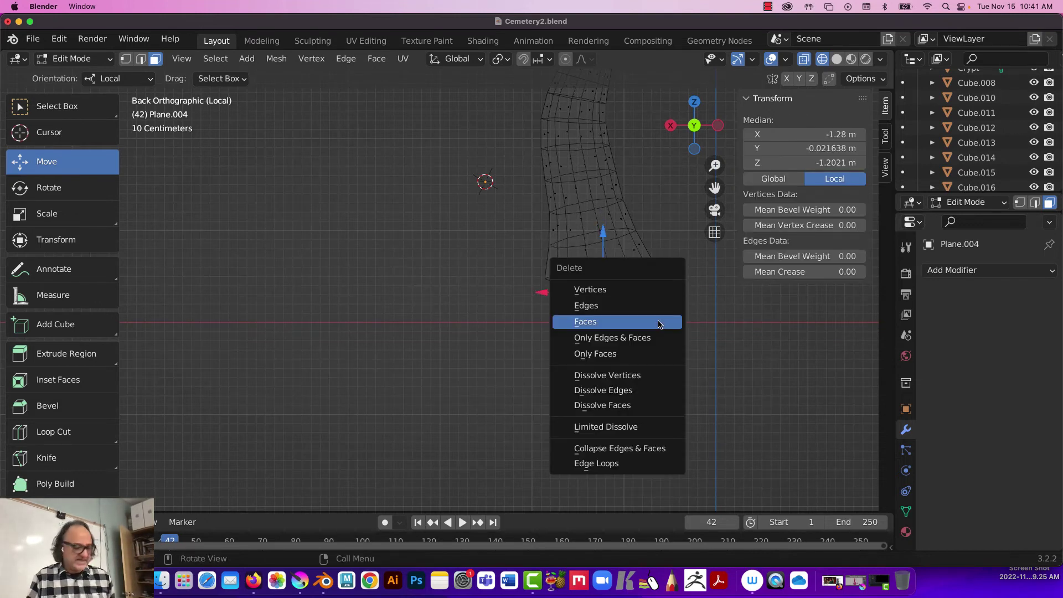
left_click(629, 321)
middle_click_drag(531, 184, 546, 226)
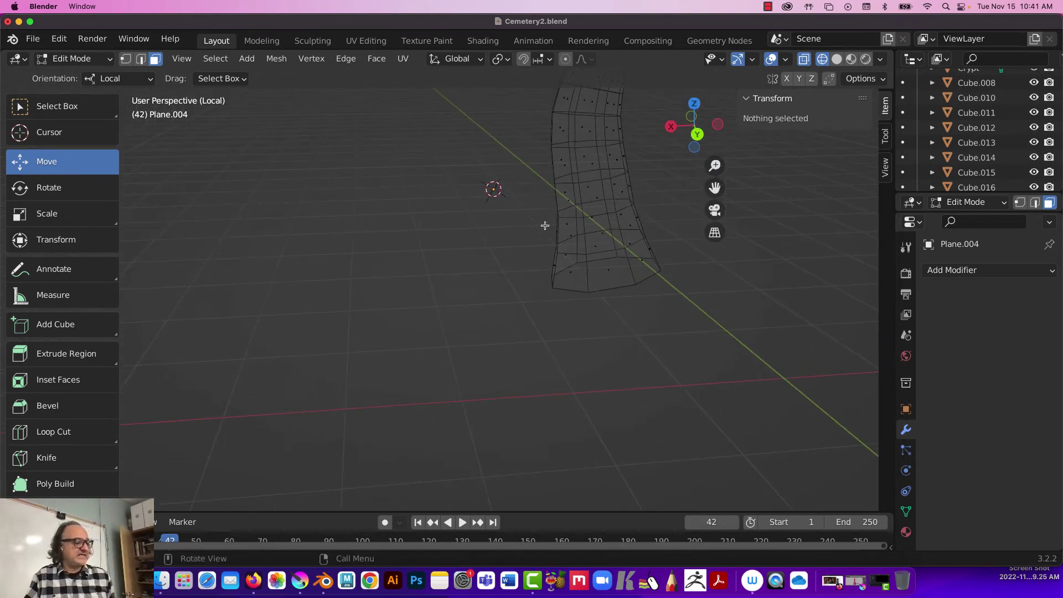
left_click(837, 59)
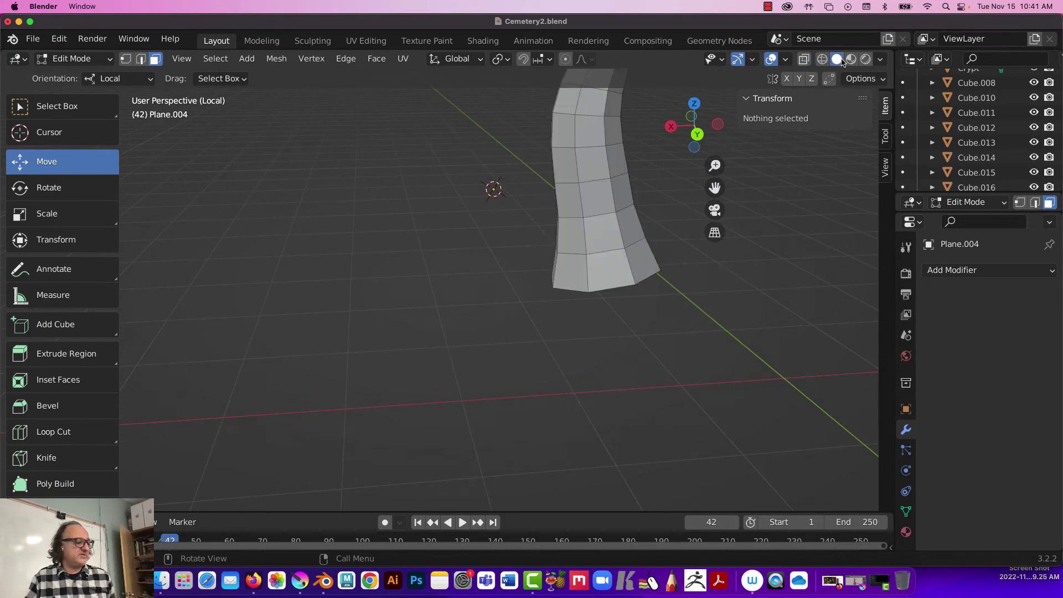
scroll(601, 174, "down", 3)
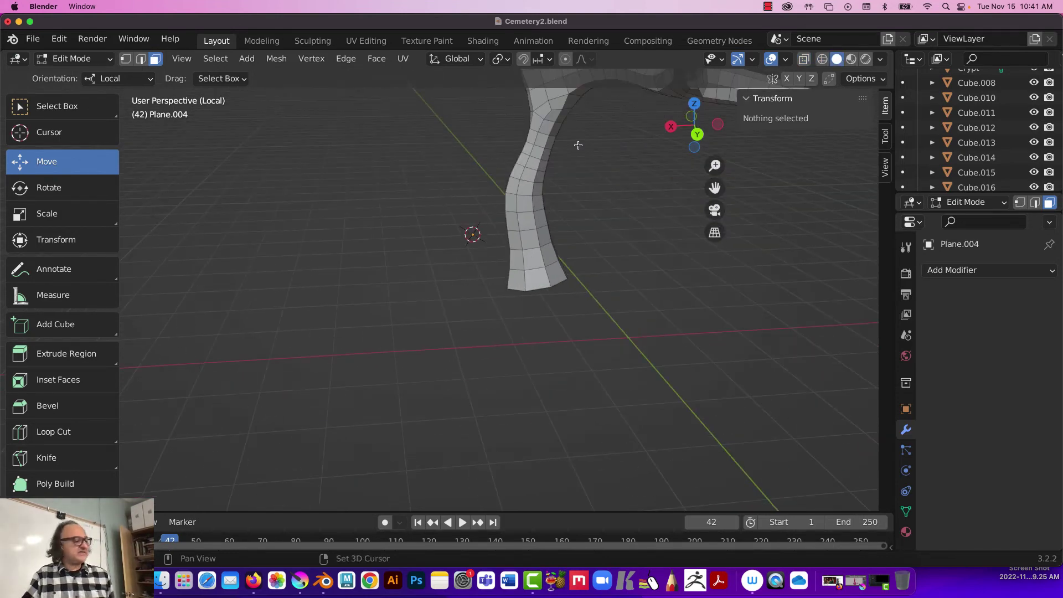
scroll(551, 289, "down", 4)
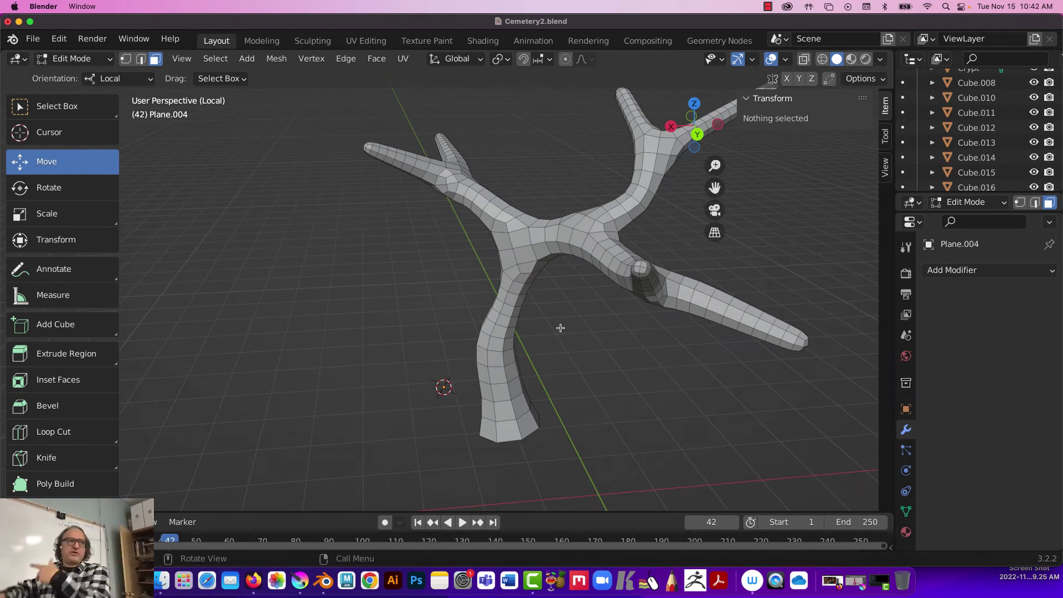
- Set the tree's origin to its center of mass (volume) in Object Mode
key("Tab")
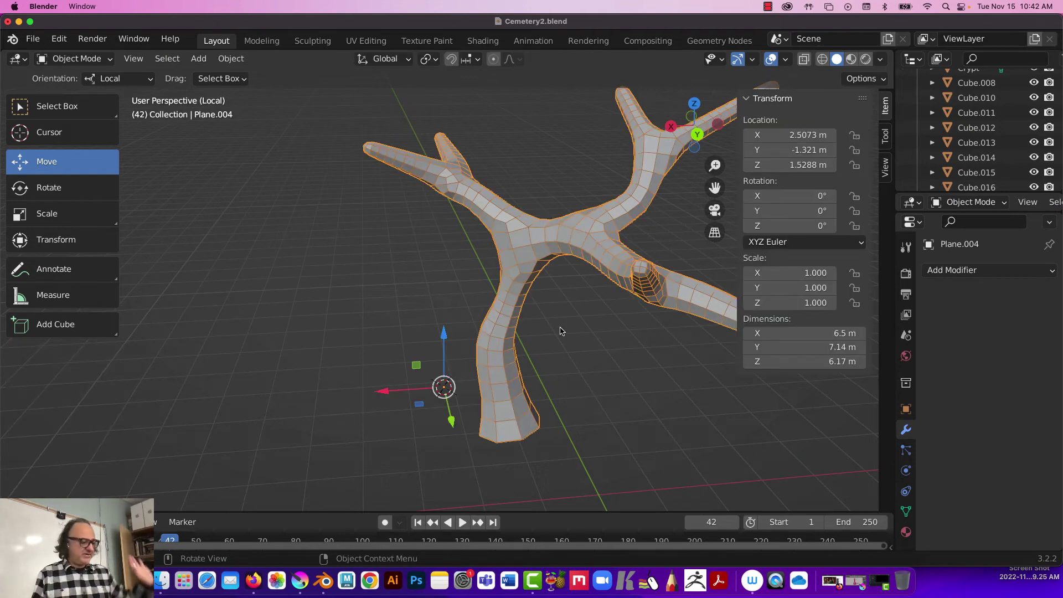
right_click(504, 304)
mouse_move(505, 306)
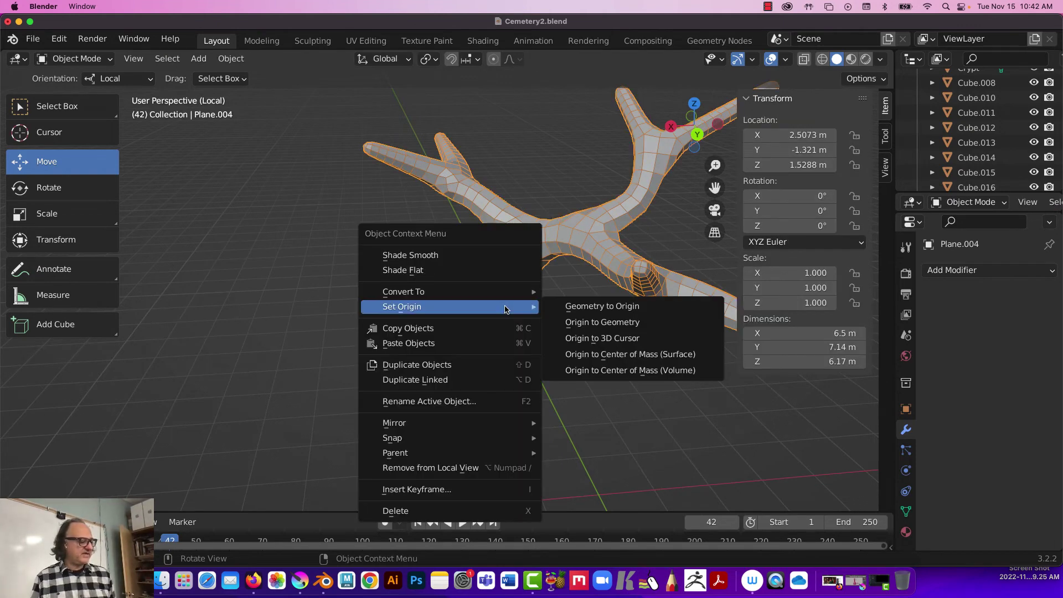
left_click(596, 371)
key("KP_Decimal")
scroll(580, 275, "down", 5)
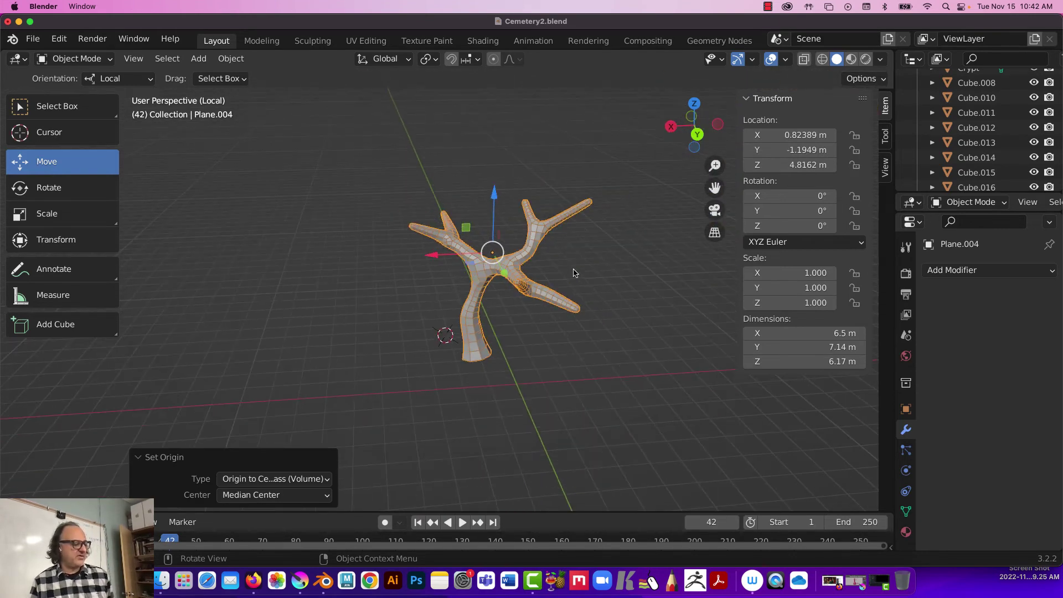
- Duplicate the tree and move the copy about 8.65 m along the X axis
key("shift+d")
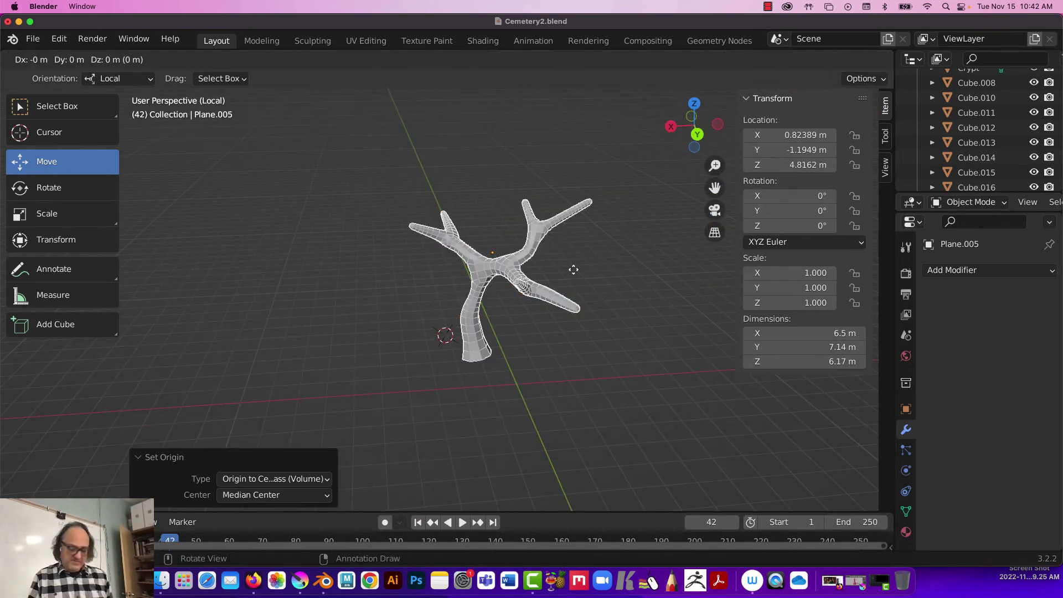
key("x")
left_click(325, 265)
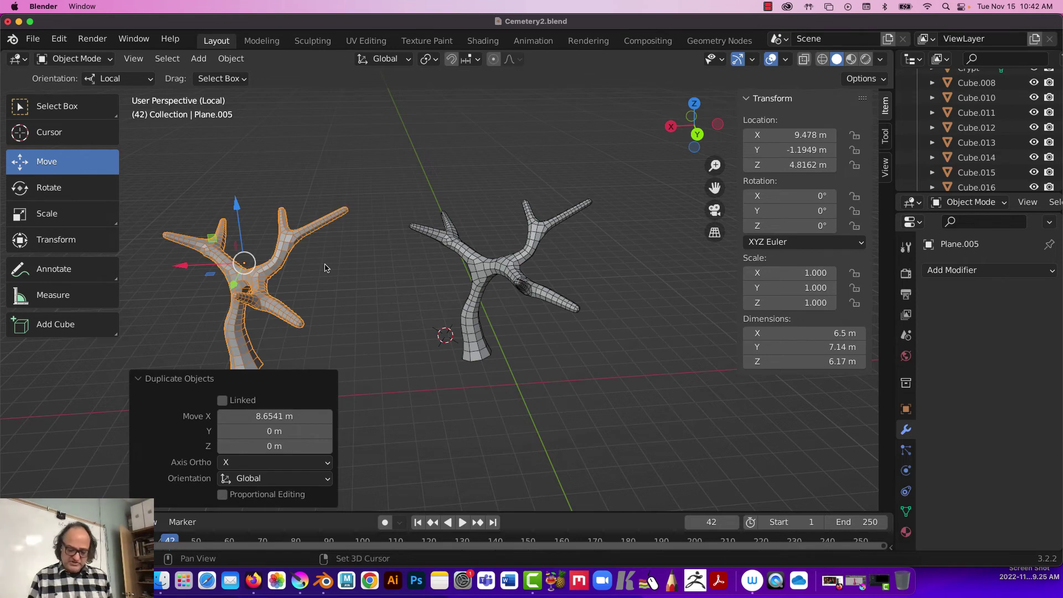
- Duplicate the copied tree and move the new copy about -14.76 m along X, to the other side of the original
key("shift+d")
key("x")
left_click(577, 216)
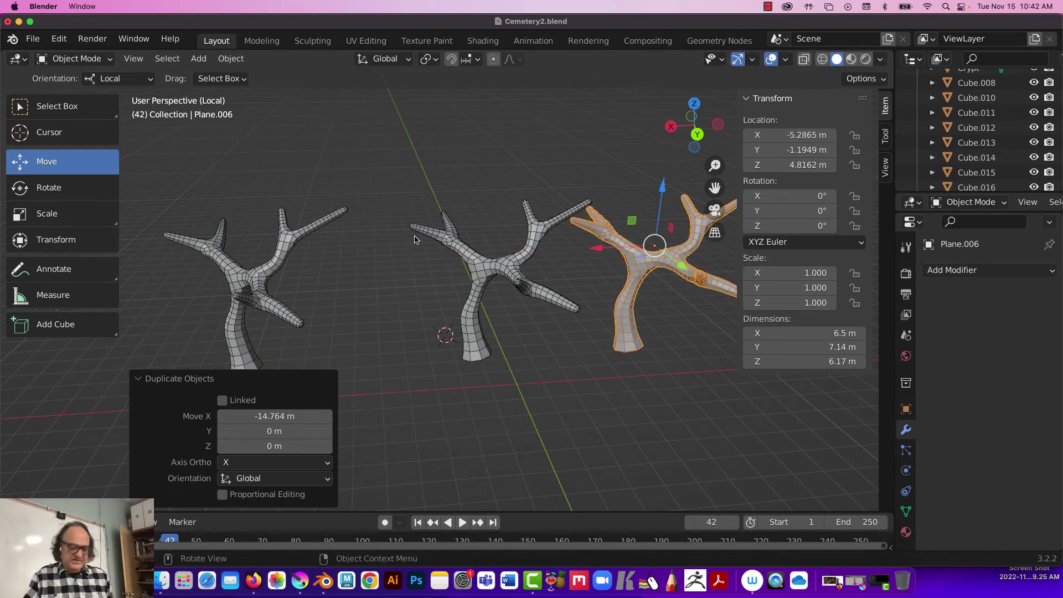
- Try stretching the newest tree copy by about 1.77 along the global Z axis, and delete that copy
key("s")
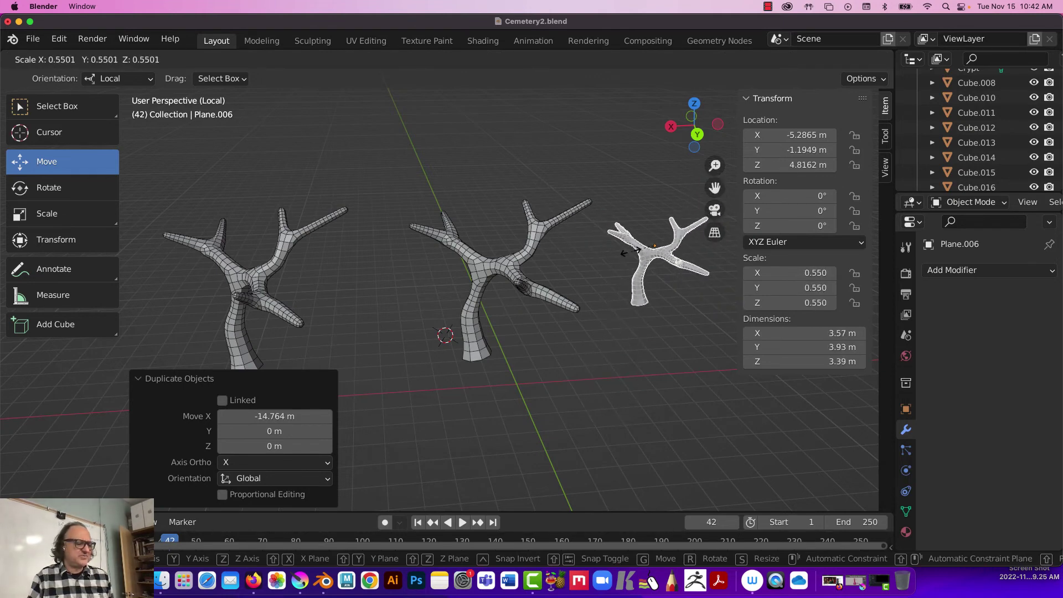
key("z")
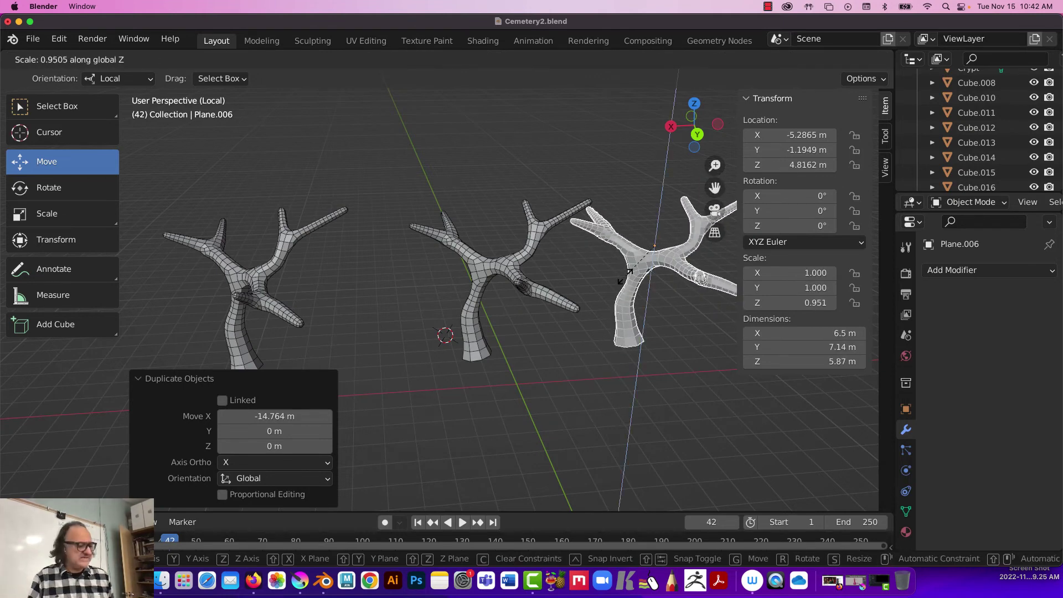
left_click(629, 324)
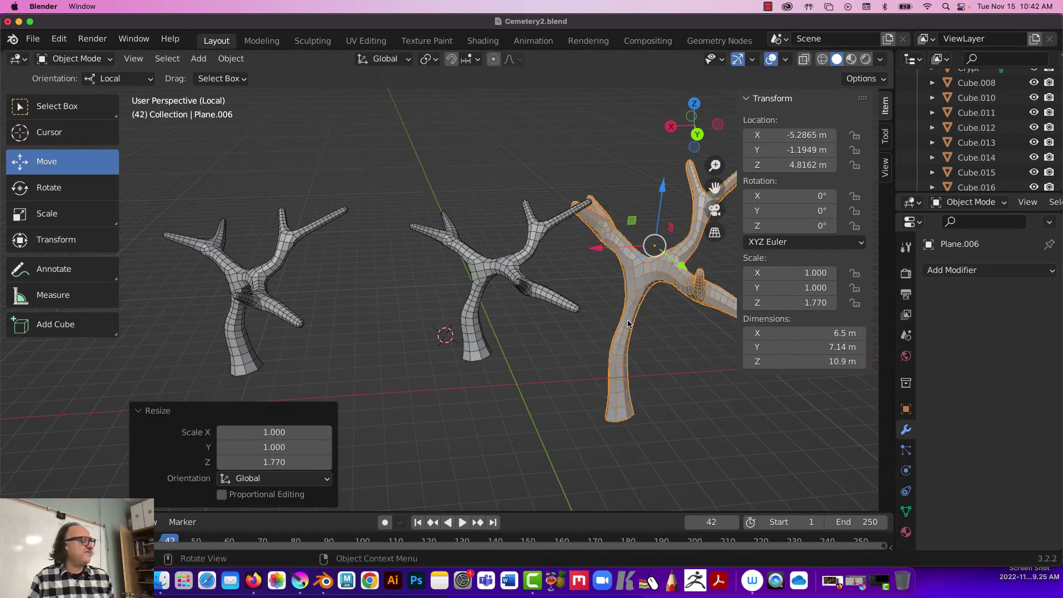
middle_click_drag(626, 276, 638, 374)
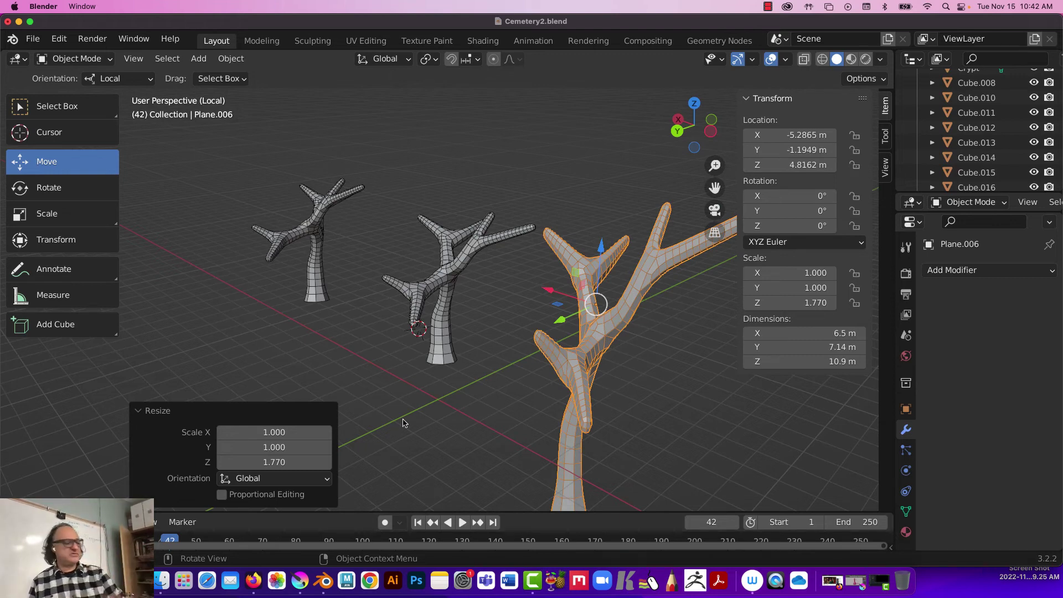
middle_click_drag(459, 278, 432, 297)
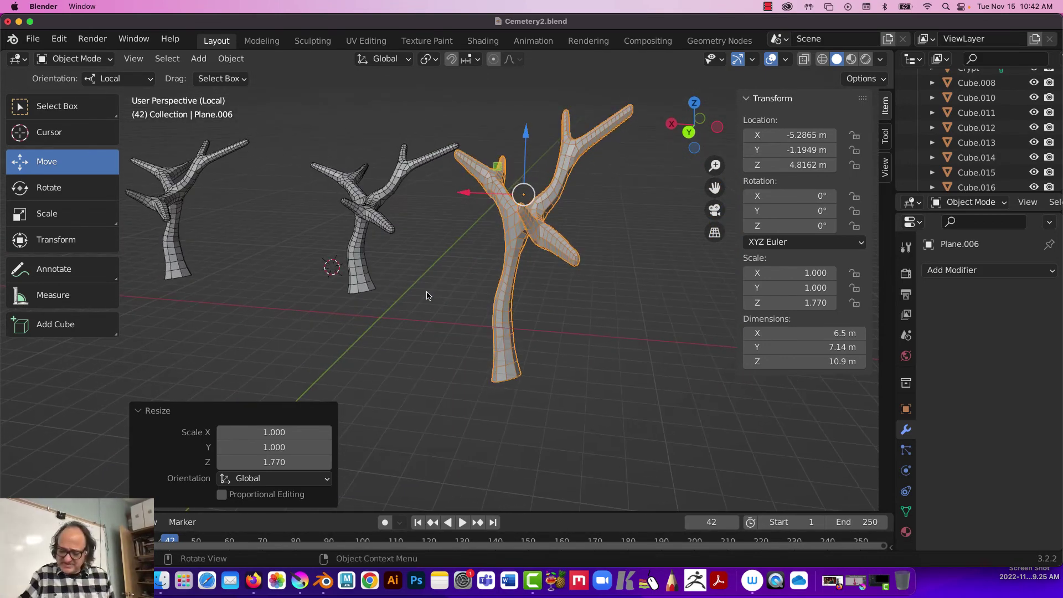
key("x")
left_click(426, 293)
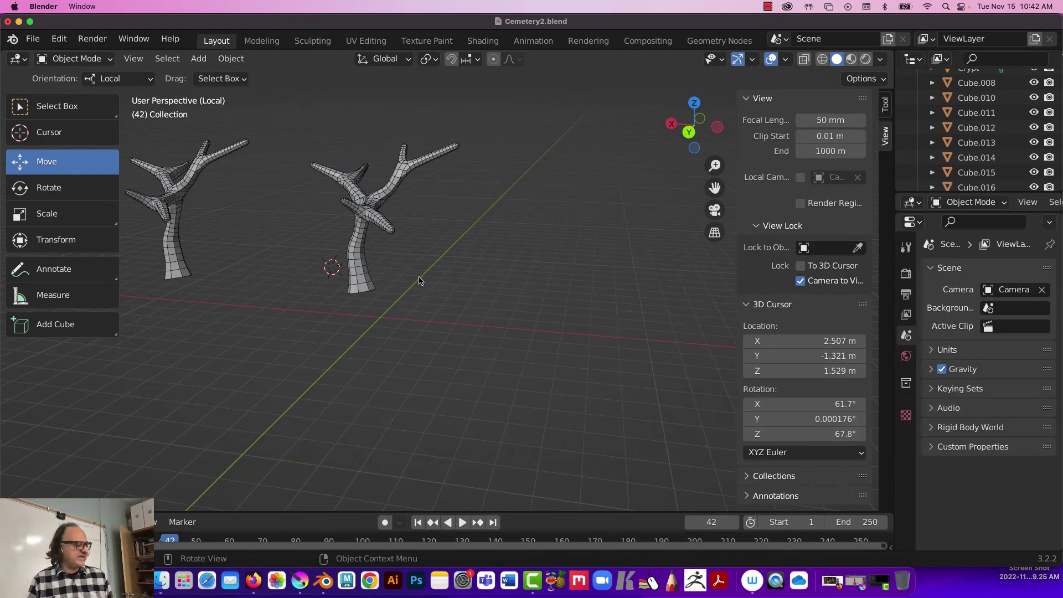
- Select the face ring around the original tree's mid-trunk in Edit Mode and scale it by about 0.961
left_click(362, 268)
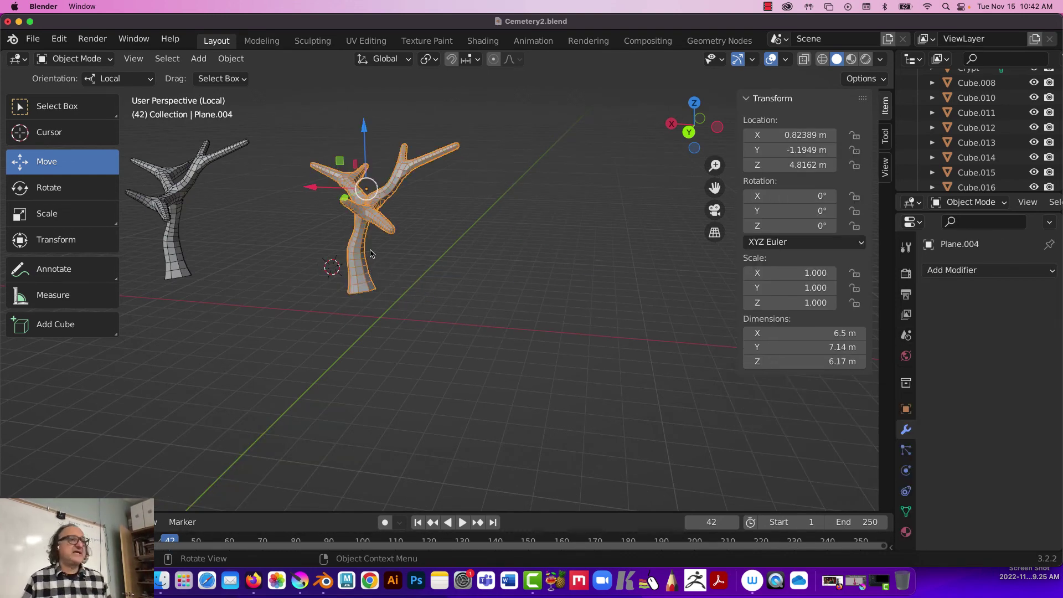
scroll(371, 254, "up", 10)
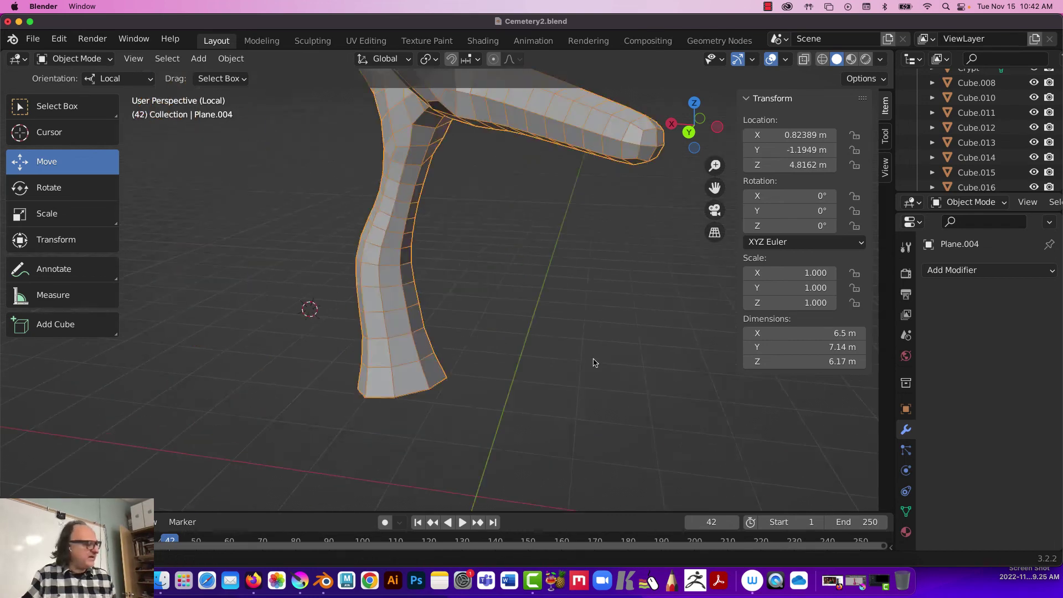
middle_click_drag(592, 363, 747, 410)
key("Tab")
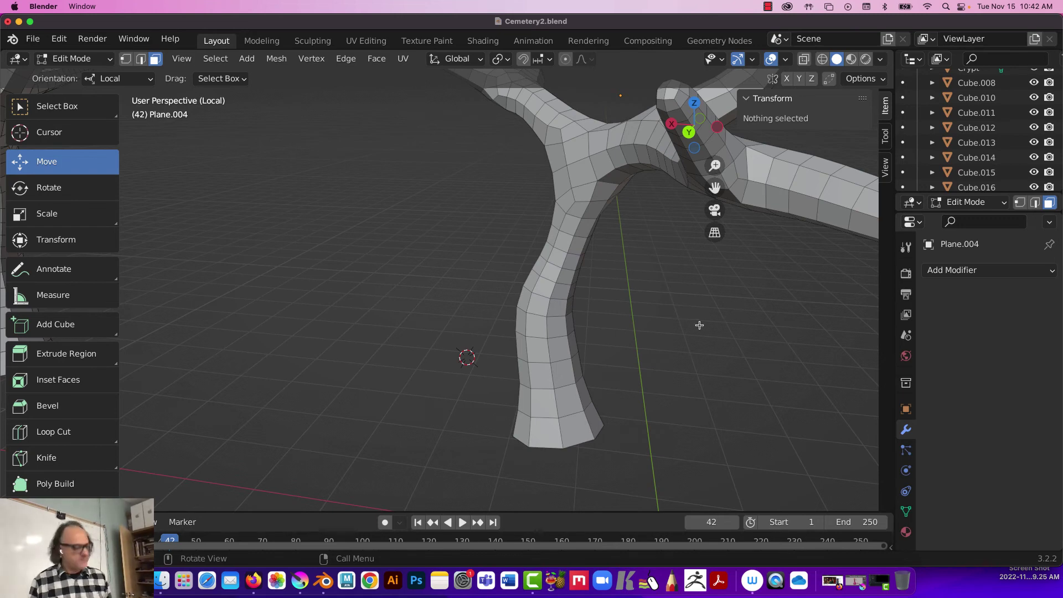
left_click(552, 291)
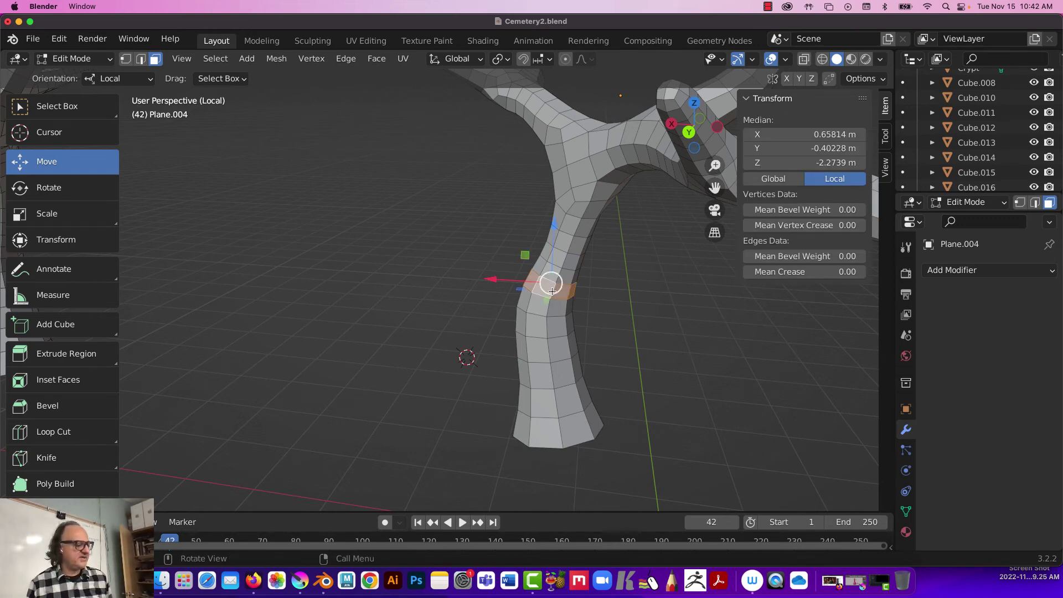
key("s")
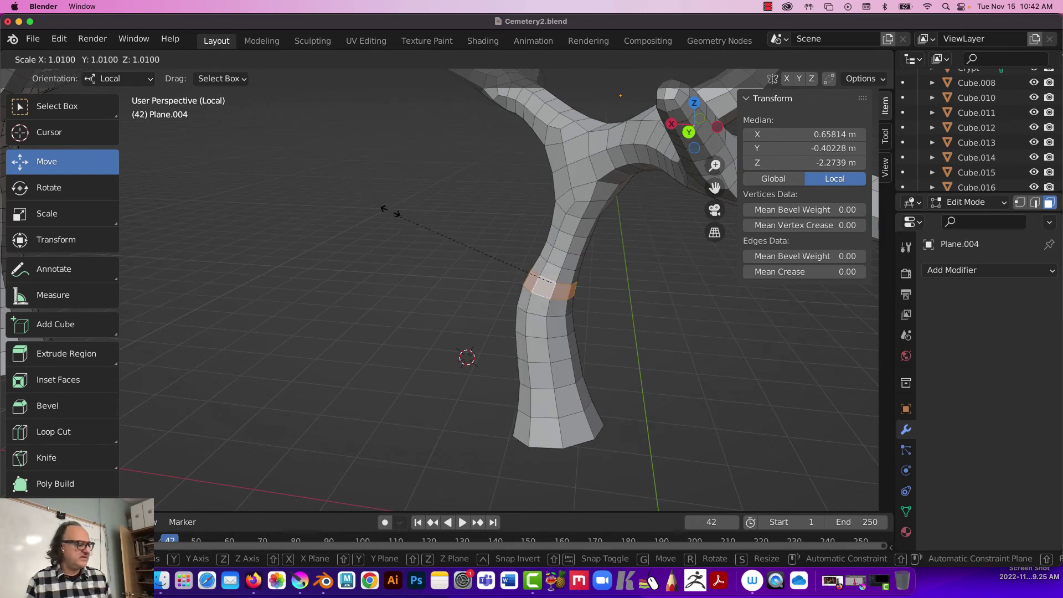
left_click(399, 219)
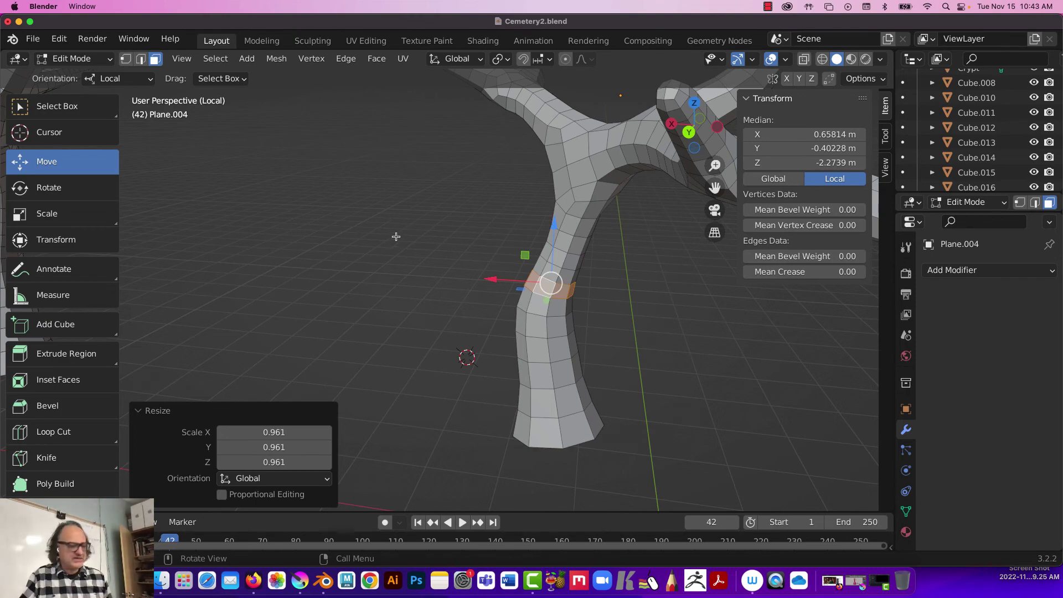
- Try scaling the face ring near the short front branch's tip by about -7.878, and undo the scaling
middle_click_drag(407, 160, 329, 342)
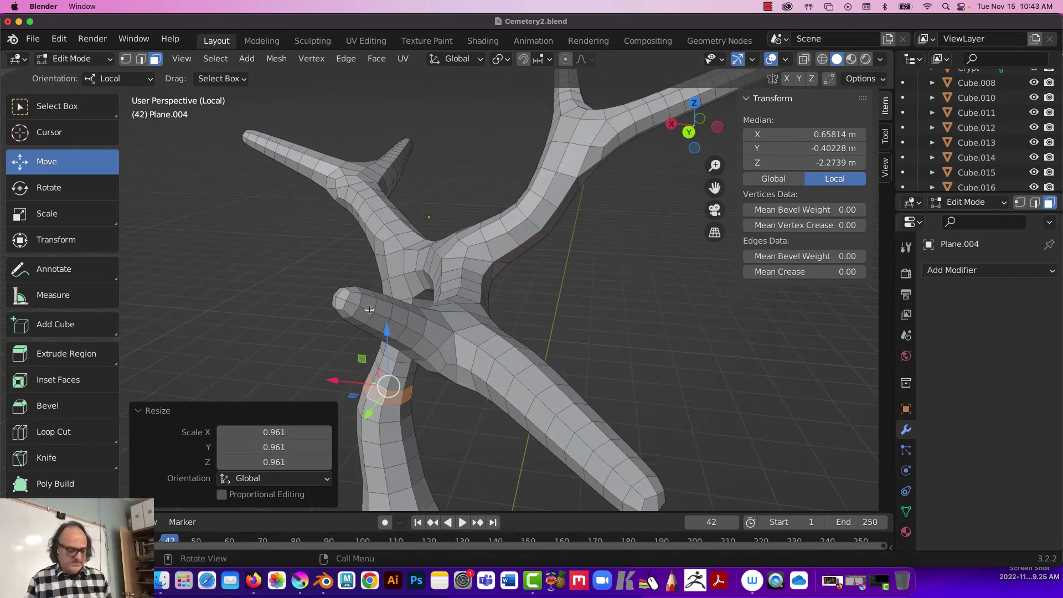
key("super+z")
key("super+z")
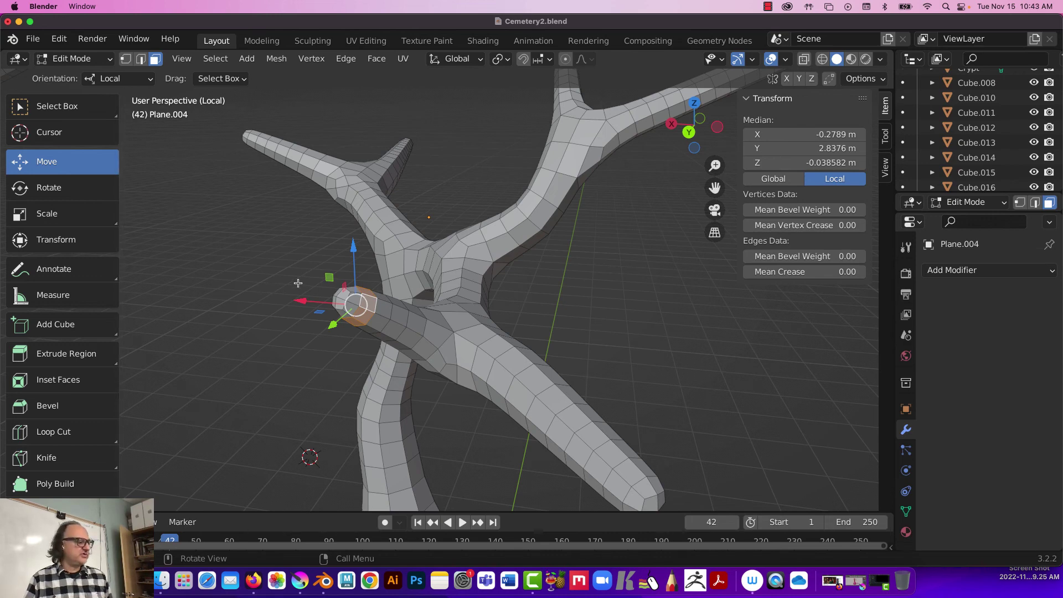
key("s")
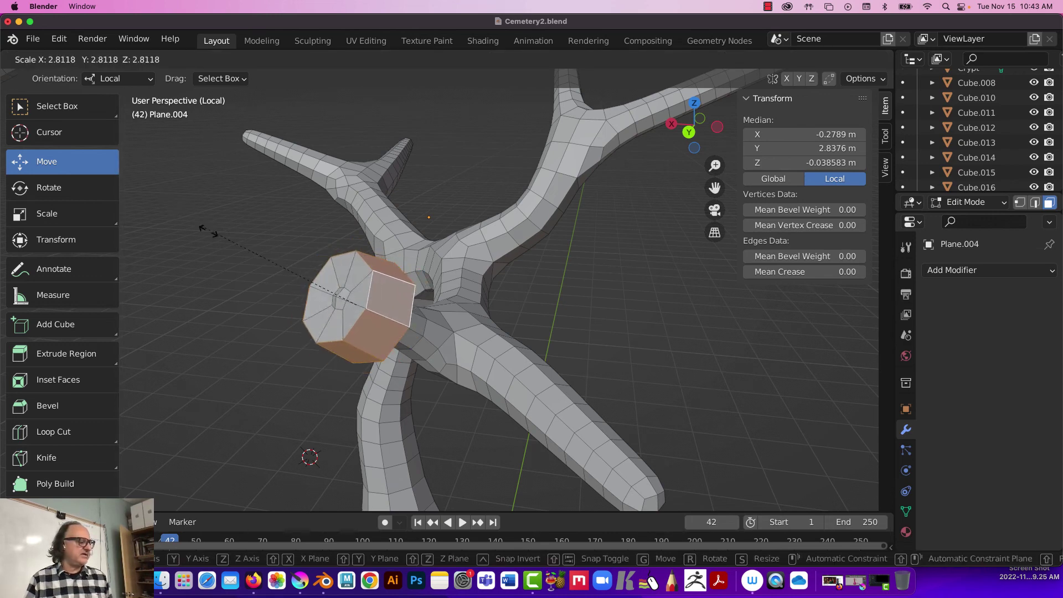
left_click(840, 374)
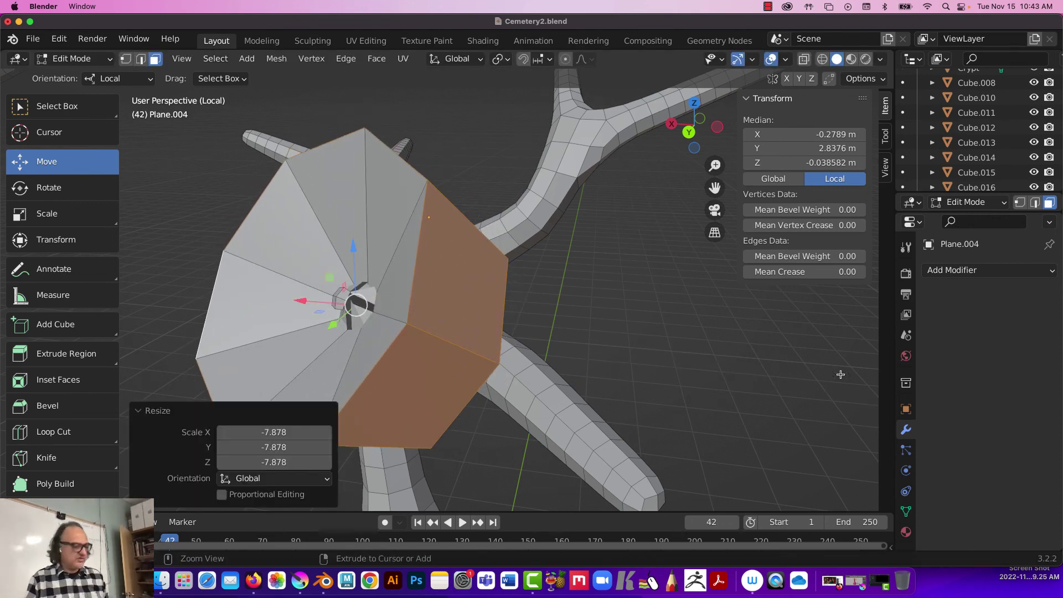
key("ctrl+z")
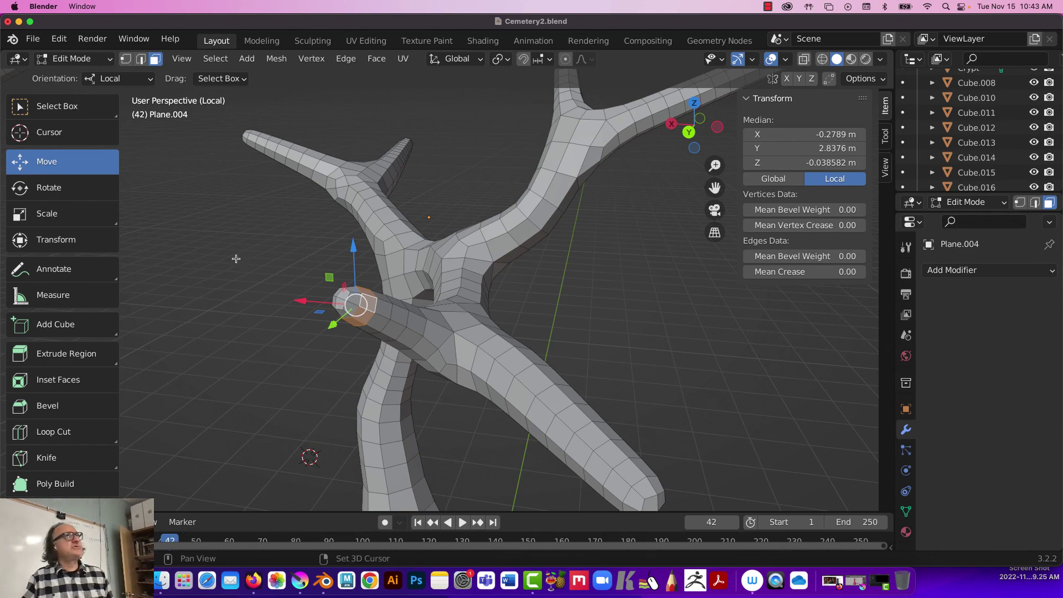
middle_click_drag(240, 259, 267, 239)
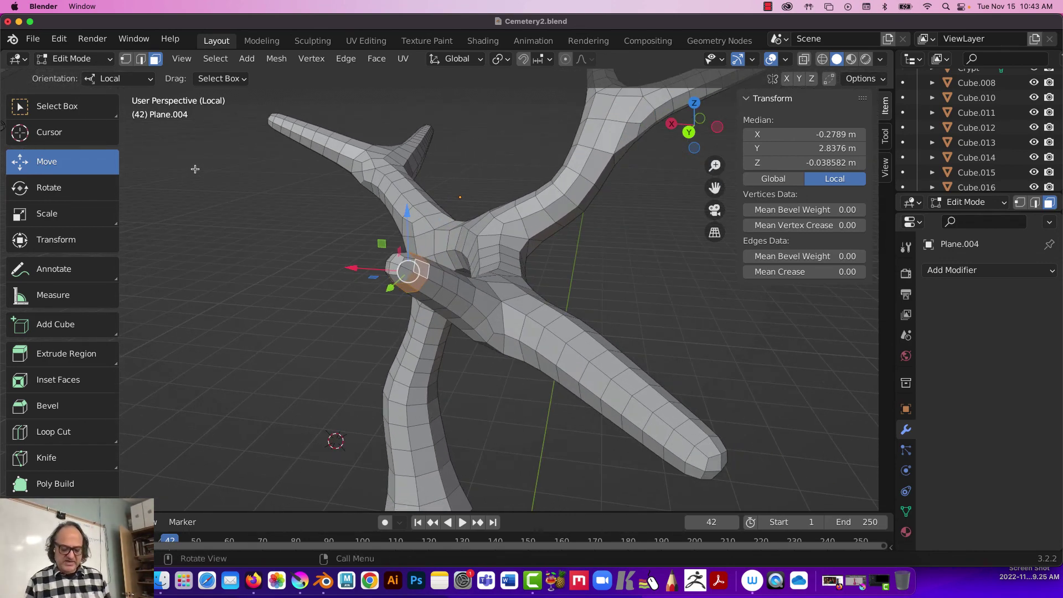
- Scale the selected face ring near the short front branch's tip by about 0.816 and return to Object Mode
key("s")
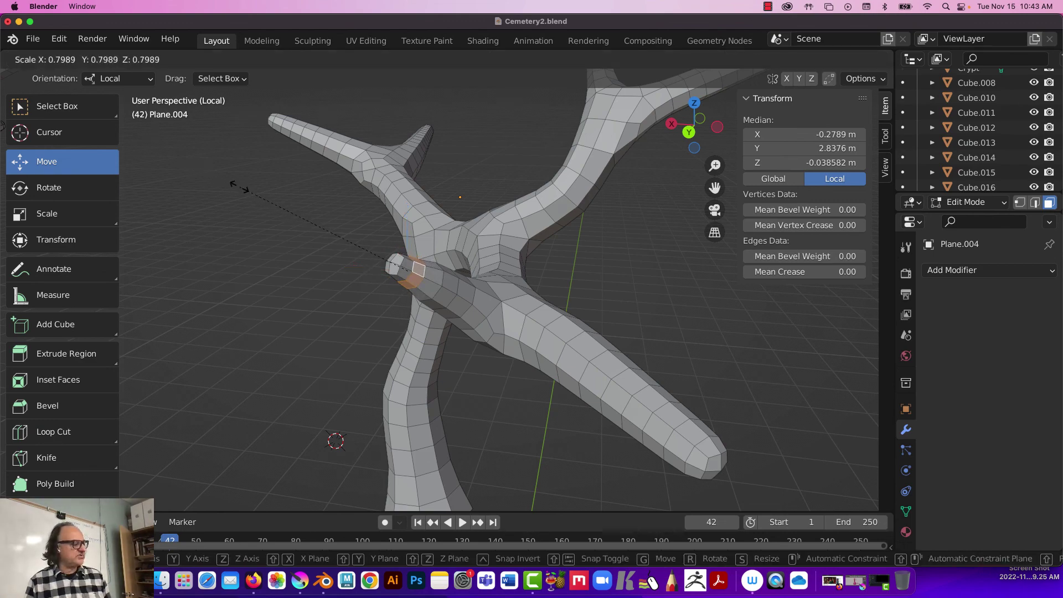
left_click(238, 190)
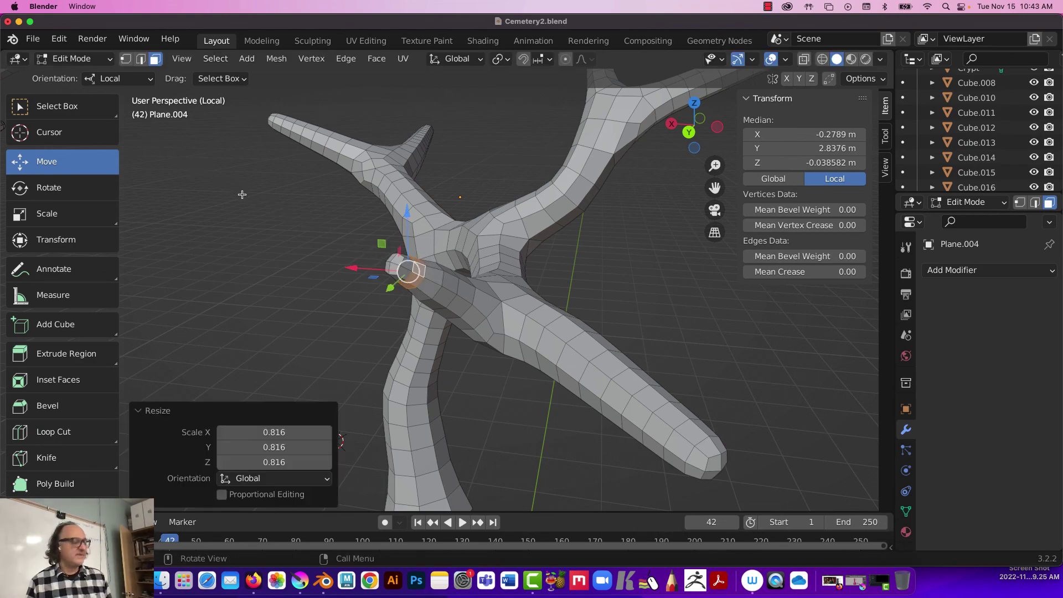
key("Tab")
scroll(269, 283, "up", 3)
scroll(270, 283, "down", 6)
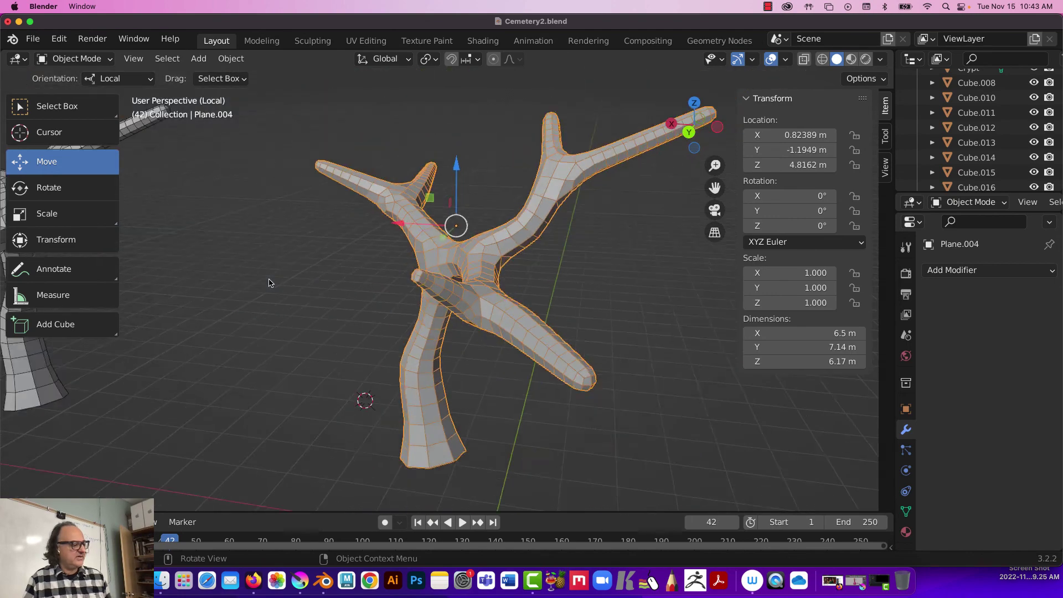
mouse_move(269, 283)
middle_mouse_down()
mouse_move(259, 299)
mouse_move(330, 299)
mouse_move(302, 306)
mouse_move(234, 294)
mouse_move(265, 293)
middle_mouse_up()
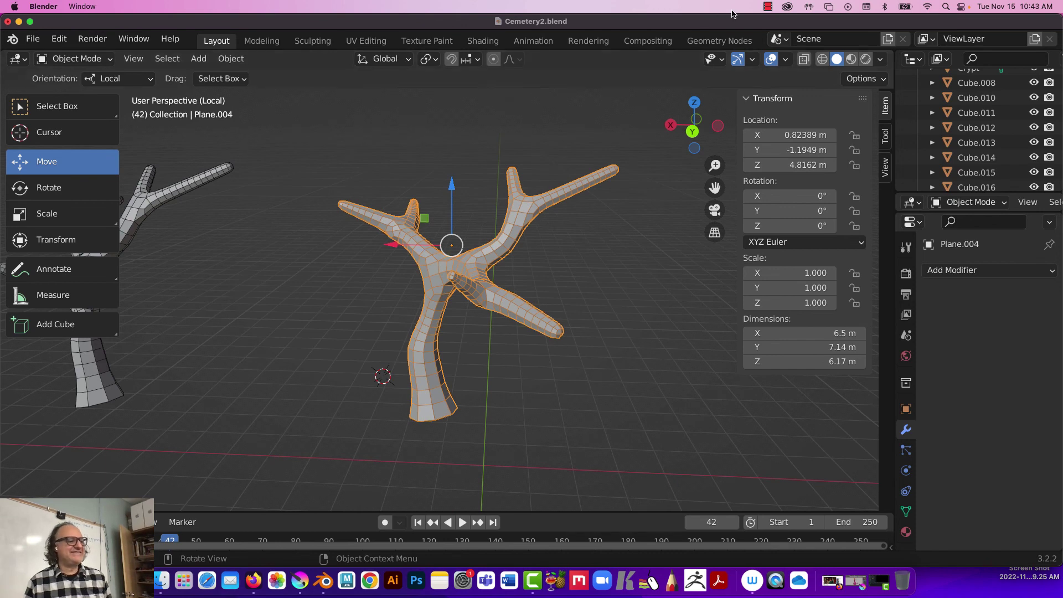
left_click(768, 7)
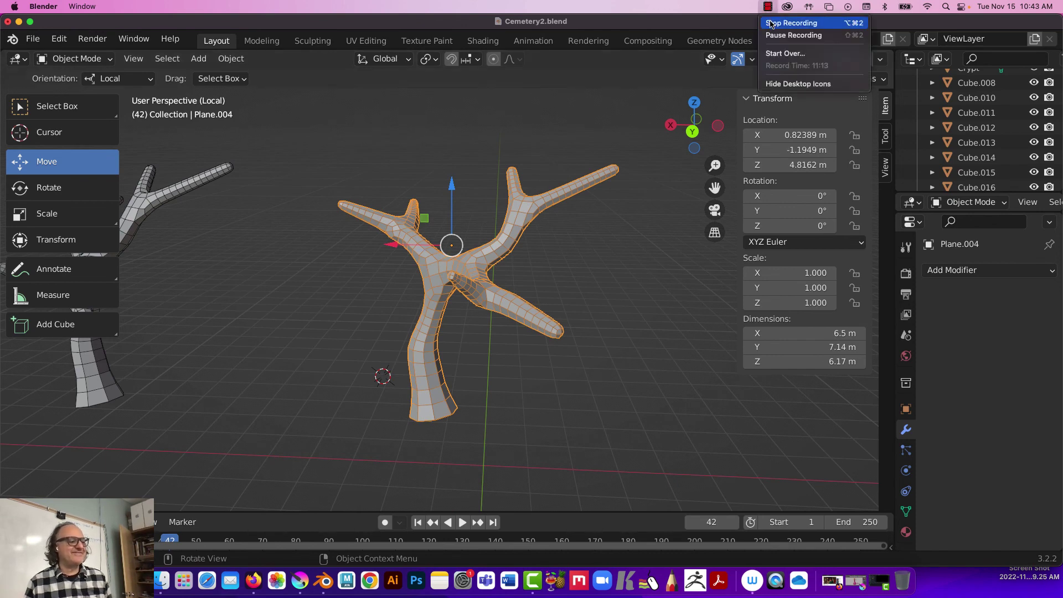
left_click(770, 23)
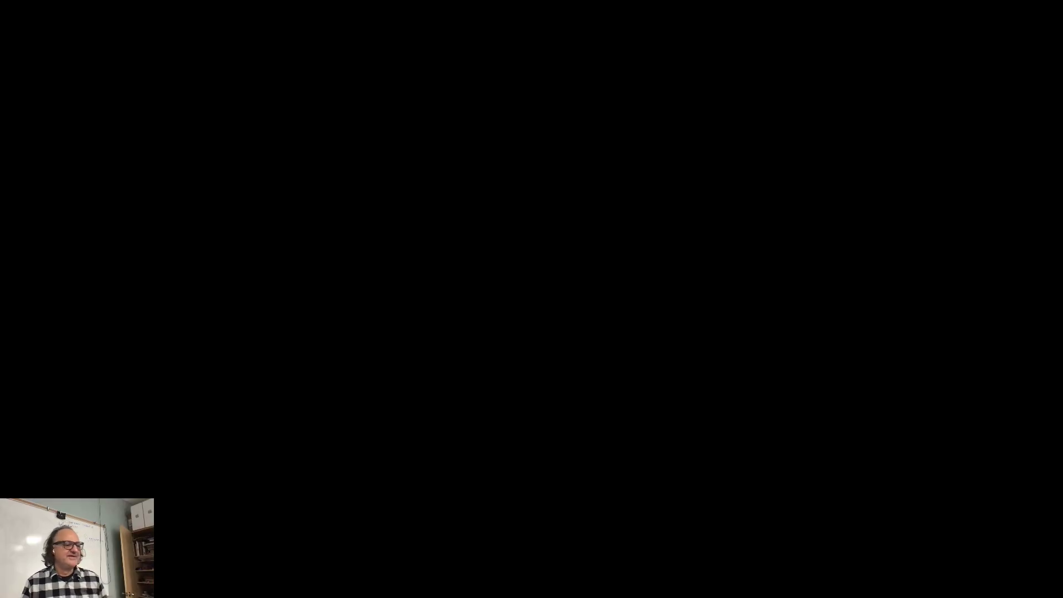